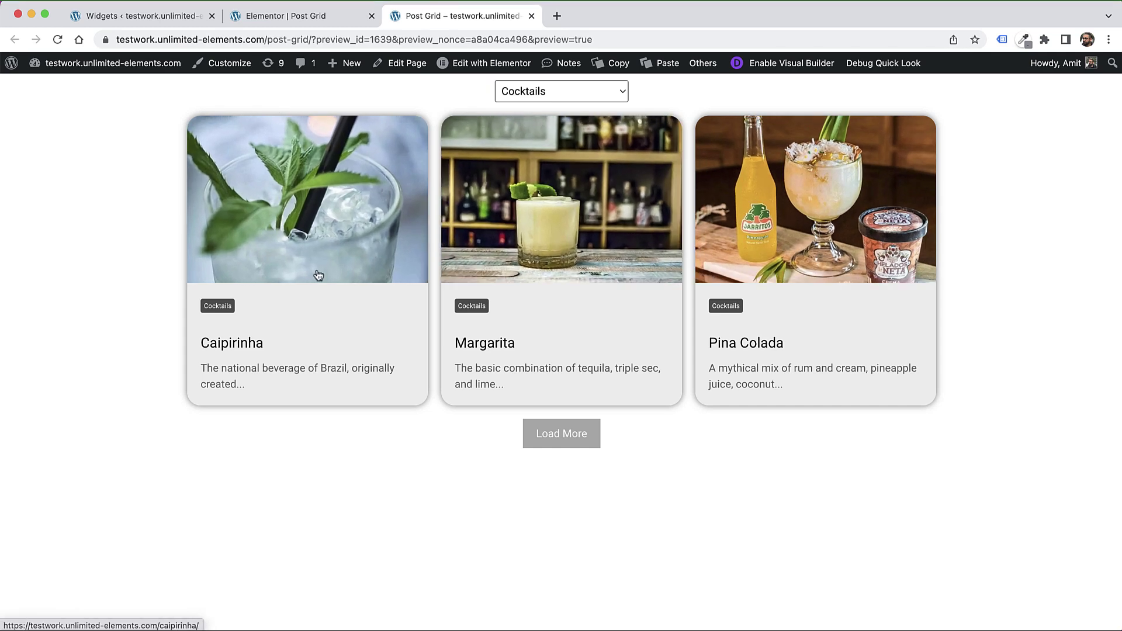
# Step: Filter the post grid preview to Desserts and load more dessert posts
pyautogui.click(531, 91)
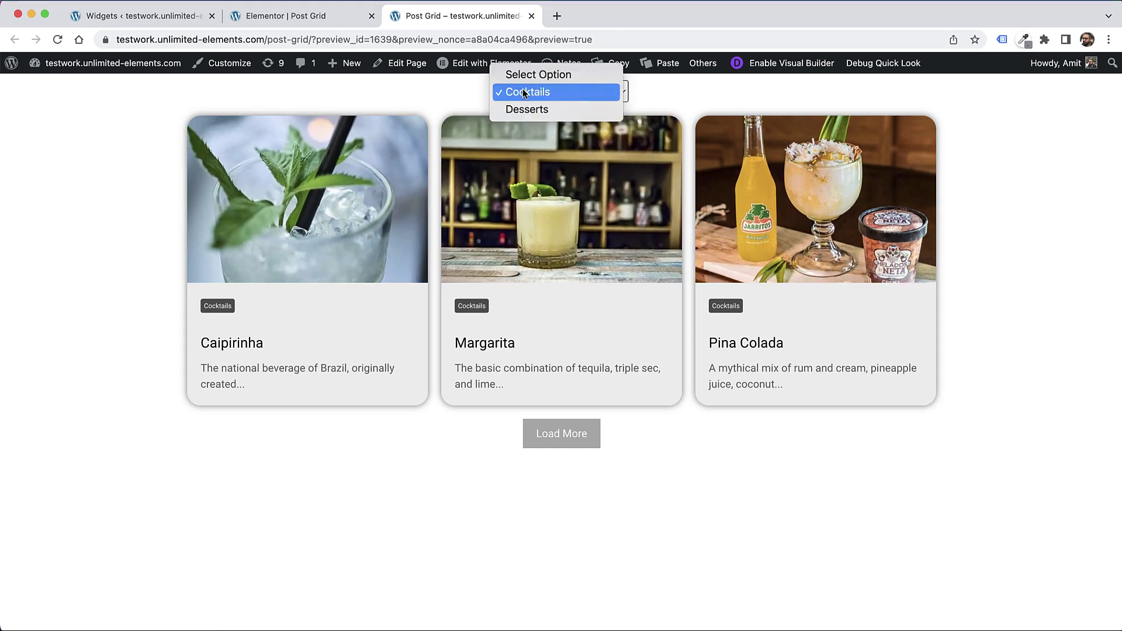
pyautogui.click(544, 109)
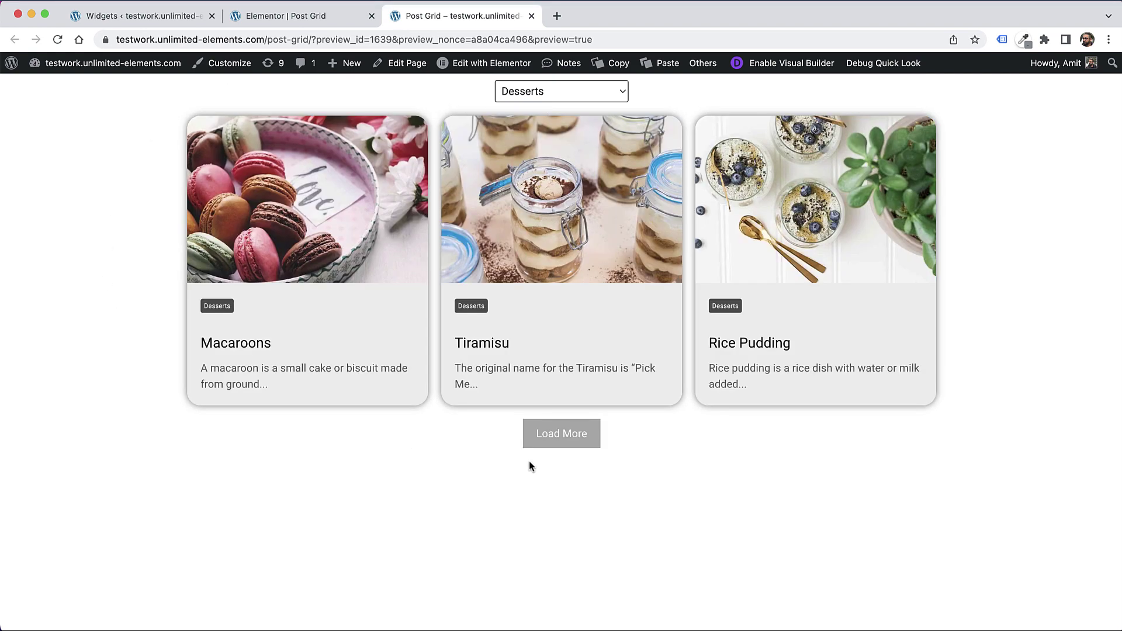
pyautogui.click(572, 439)
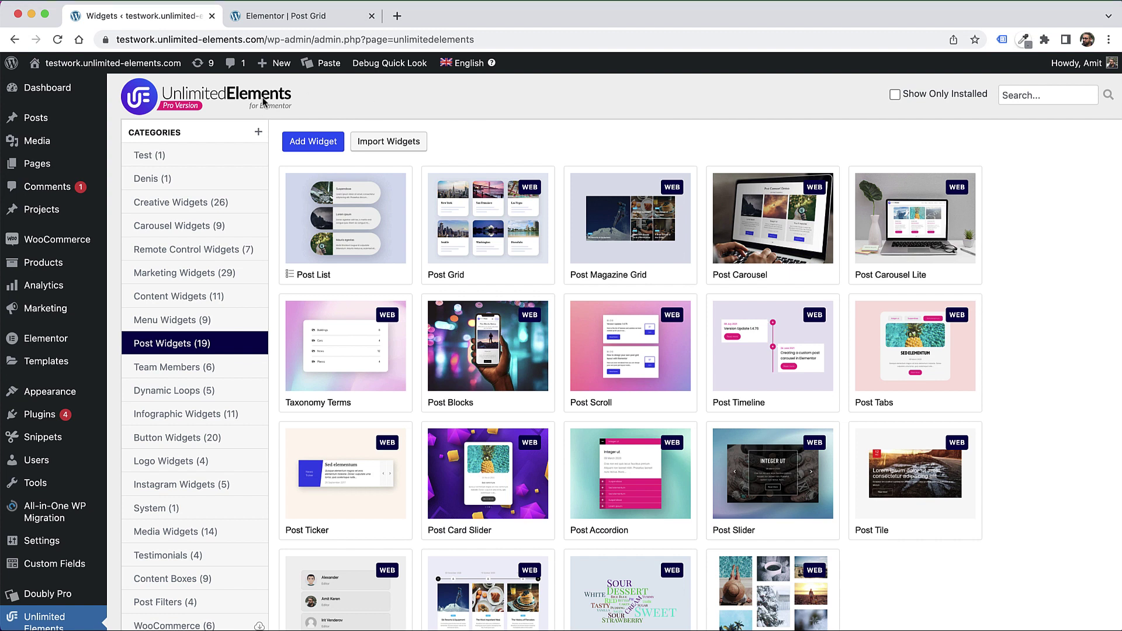
# Step: Install the Post Grid widget from the Unlimited Elements catalog and return to the Elementor Post Grid editor
pyautogui.click(1029, 93)
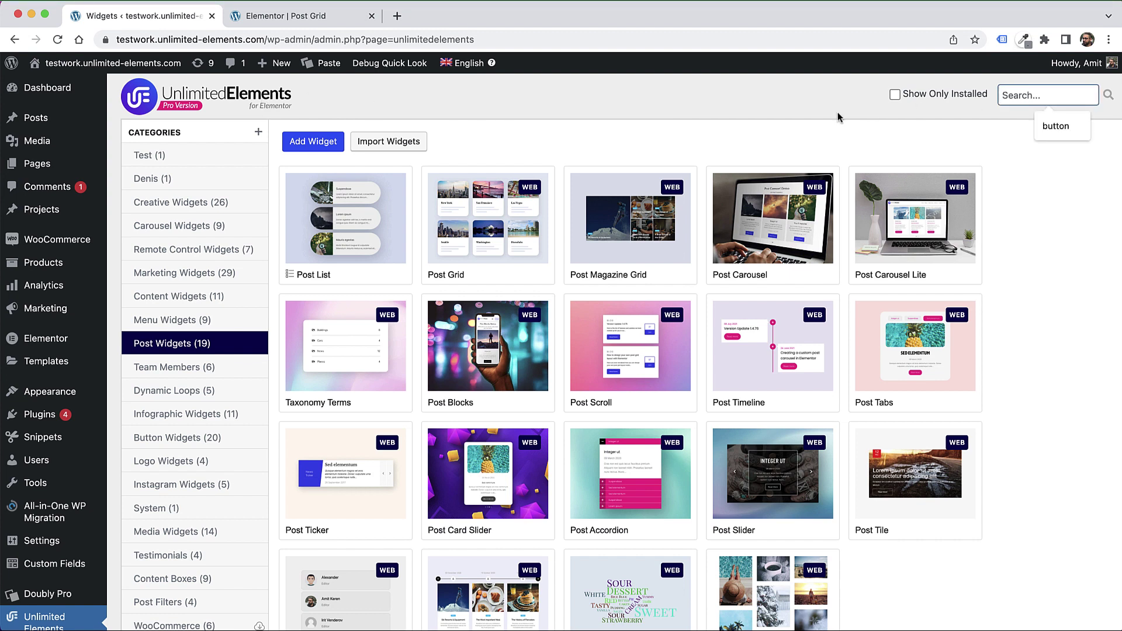
pyautogui.click(800, 117)
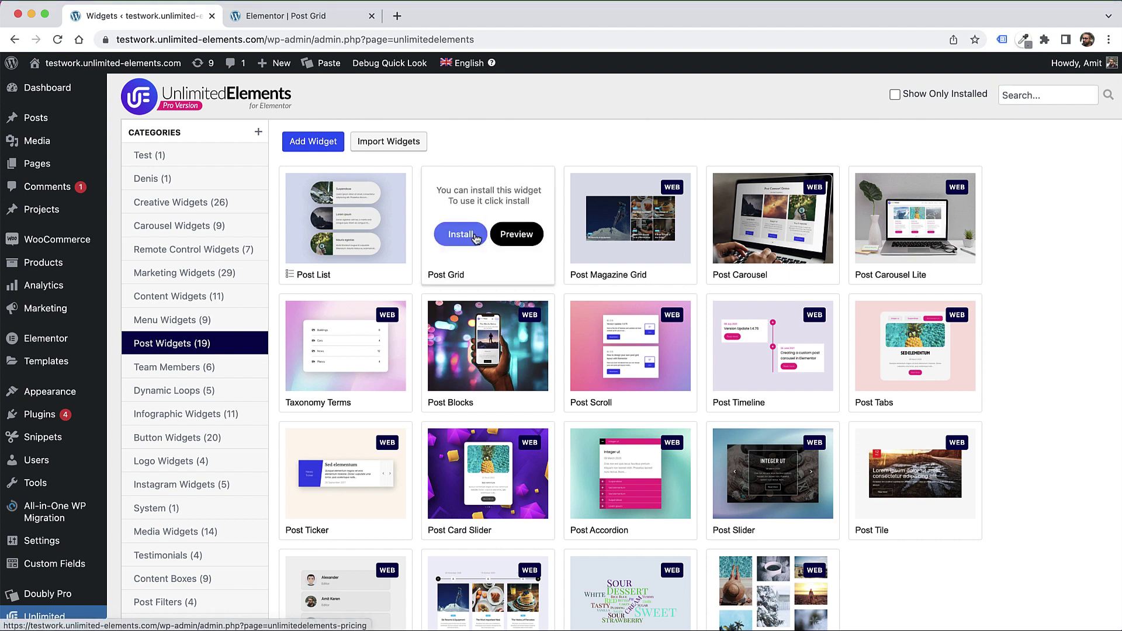
pyautogui.click(461, 234)
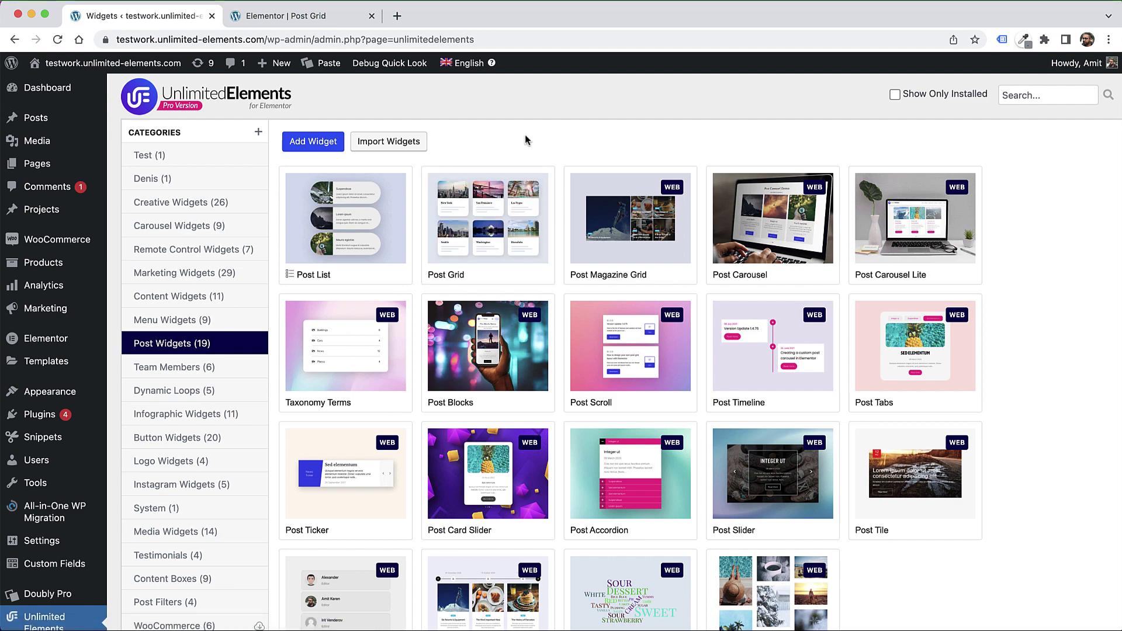
pyautogui.click(288, 16)
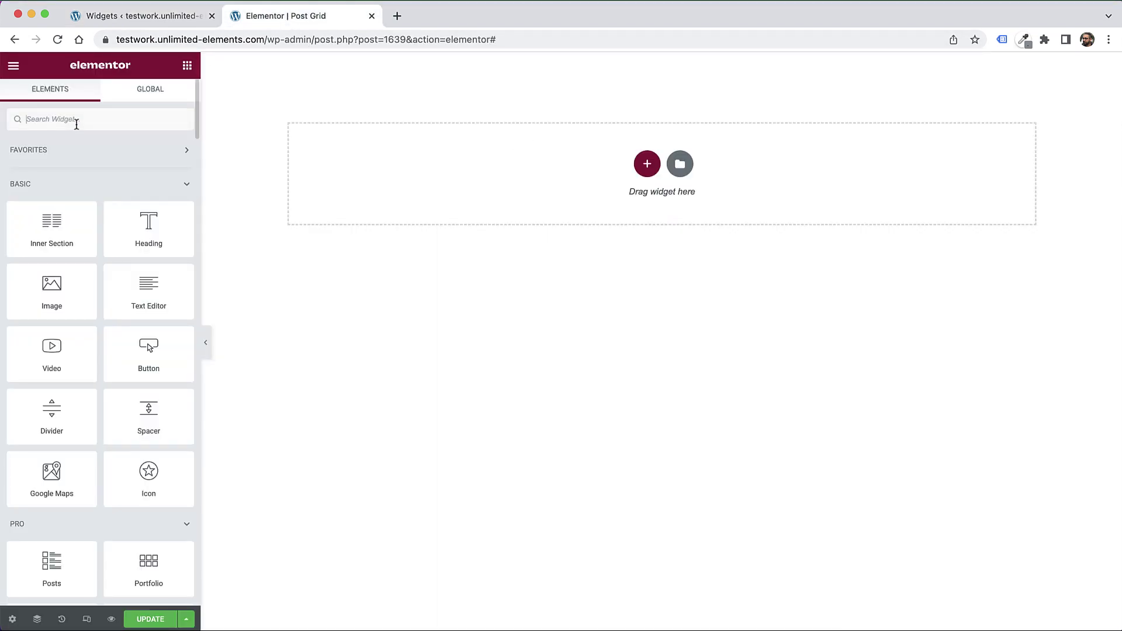
# Step: Search widgets for 'post gr', drop Post Grid into the empty section, and collapse General
pyautogui.write('posts gr')
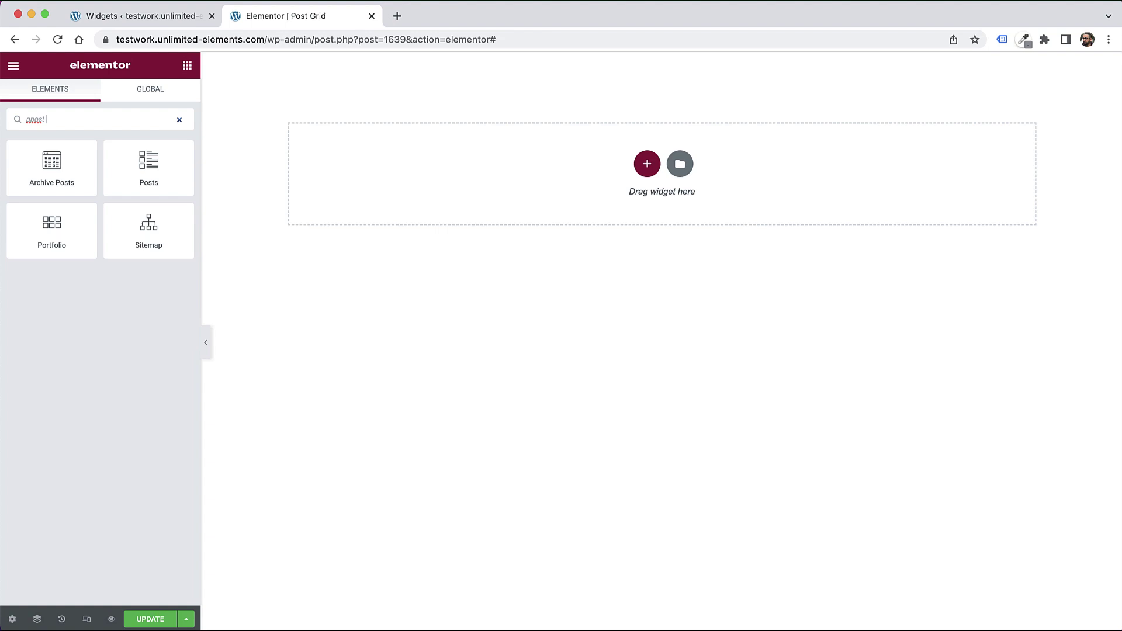
pyautogui.press('BackSpace')
pyautogui.press('BackSpace')
pyautogui.press('BackSpace')
pyautogui.press('BackSpace')
pyautogui.press('BackSpace')
pyautogui.press('BackSpace')
pyautogui.press('BackSpace')
pyautogui.write('ost')
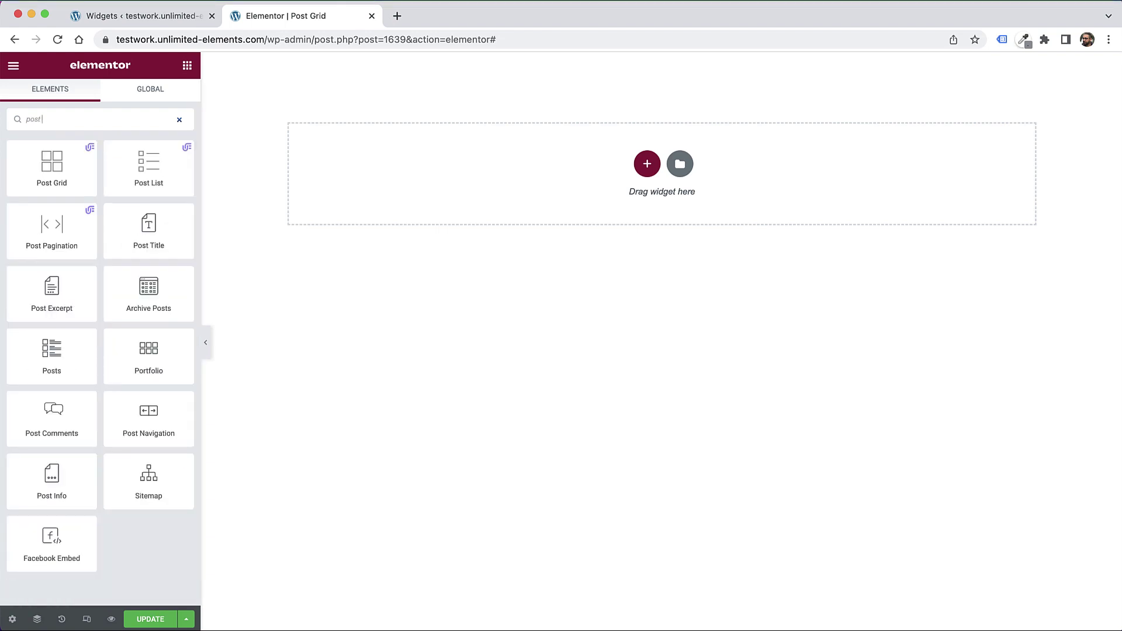
pyautogui.write(' gr')
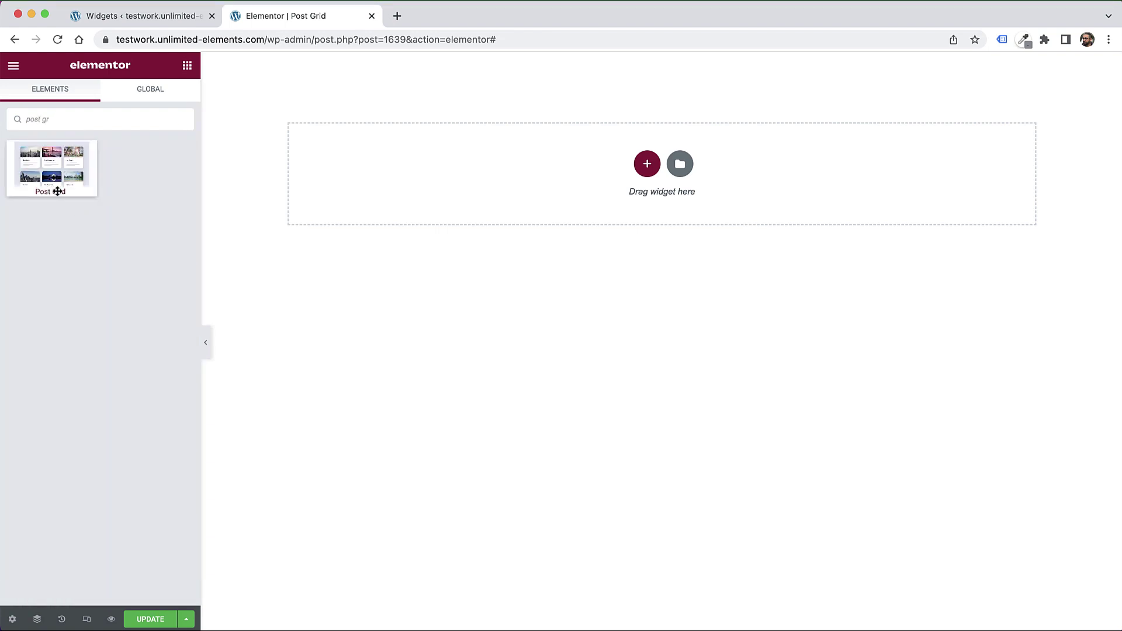
pyautogui.moveTo(55, 195); pyautogui.dragTo(576, 205)
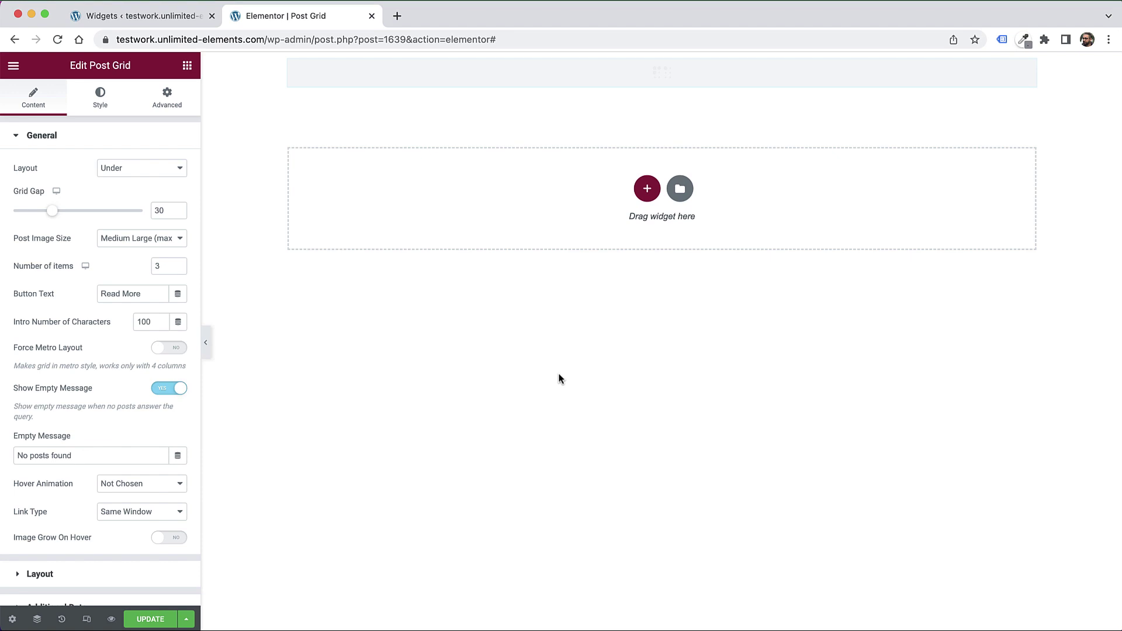
pyautogui.scroll(-3, 817, 270)
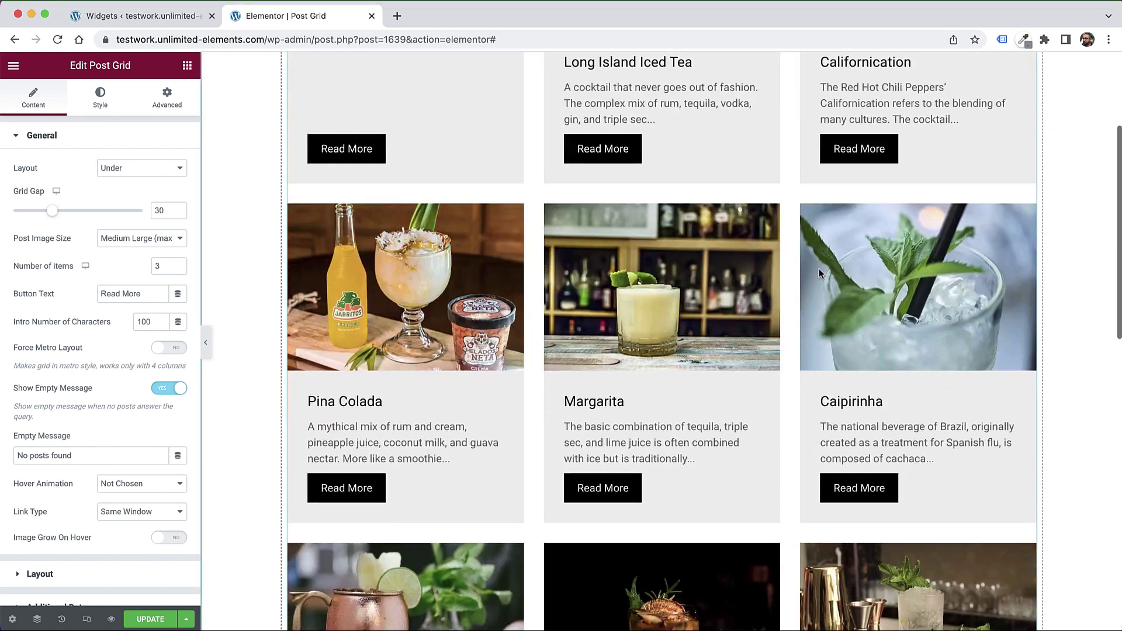
pyautogui.scroll(-10, 819, 270)
pyautogui.scroll(13, 818, 270)
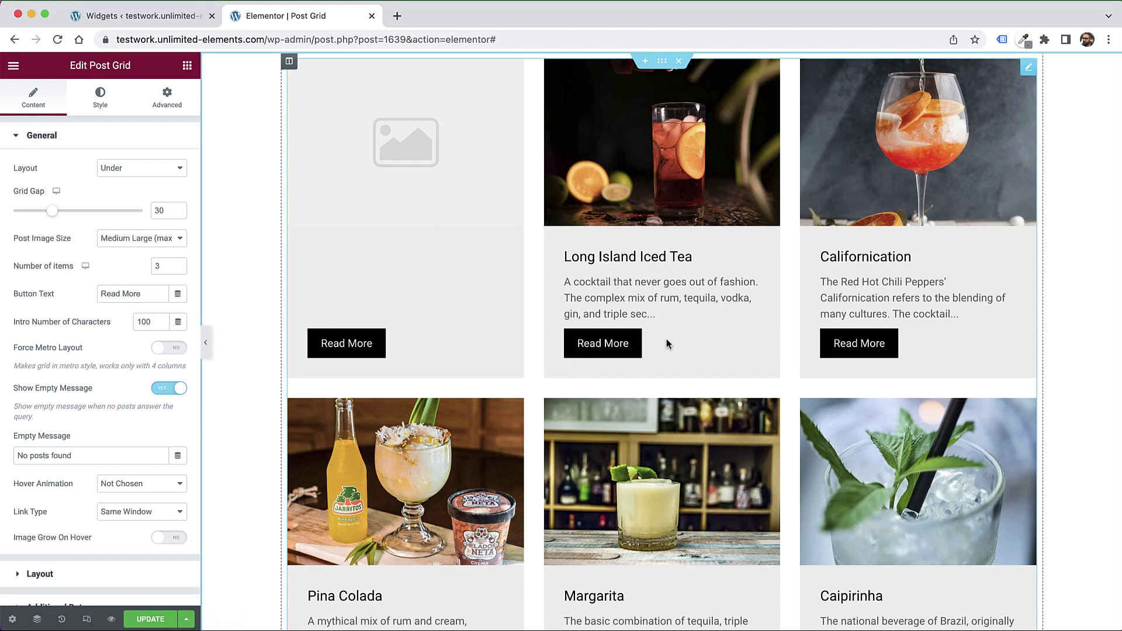
pyautogui.click(45, 144)
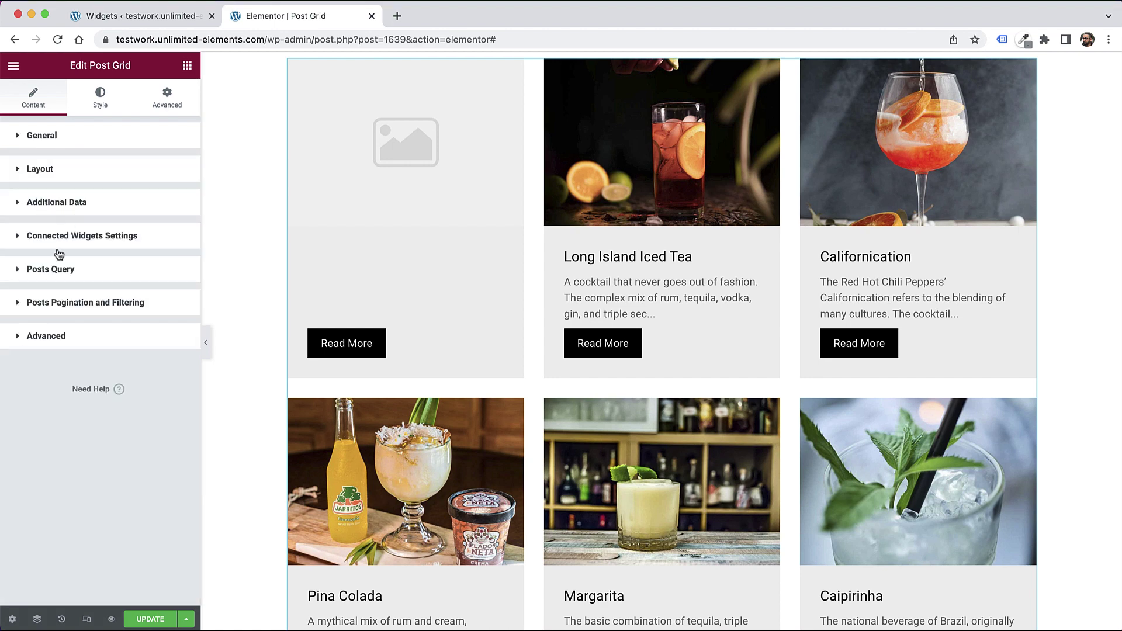
# Step: Expand Posts Query and set the posts source to Related Posts
pyautogui.click(49, 269)
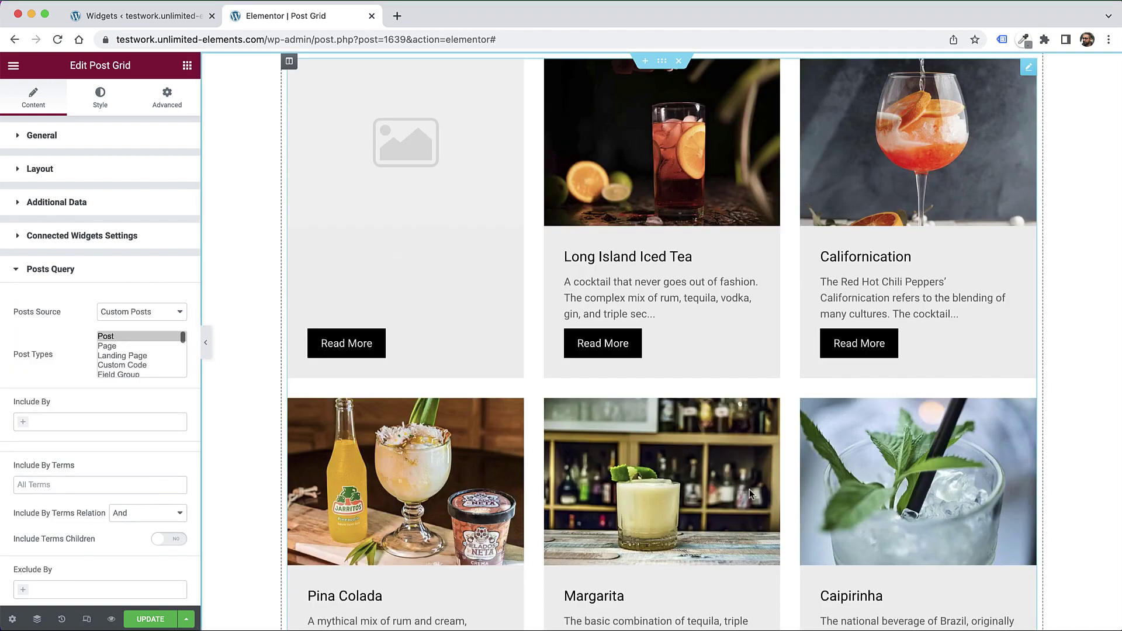
pyautogui.scroll(-5, 461, 190)
pyautogui.scroll(5, 461, 193)
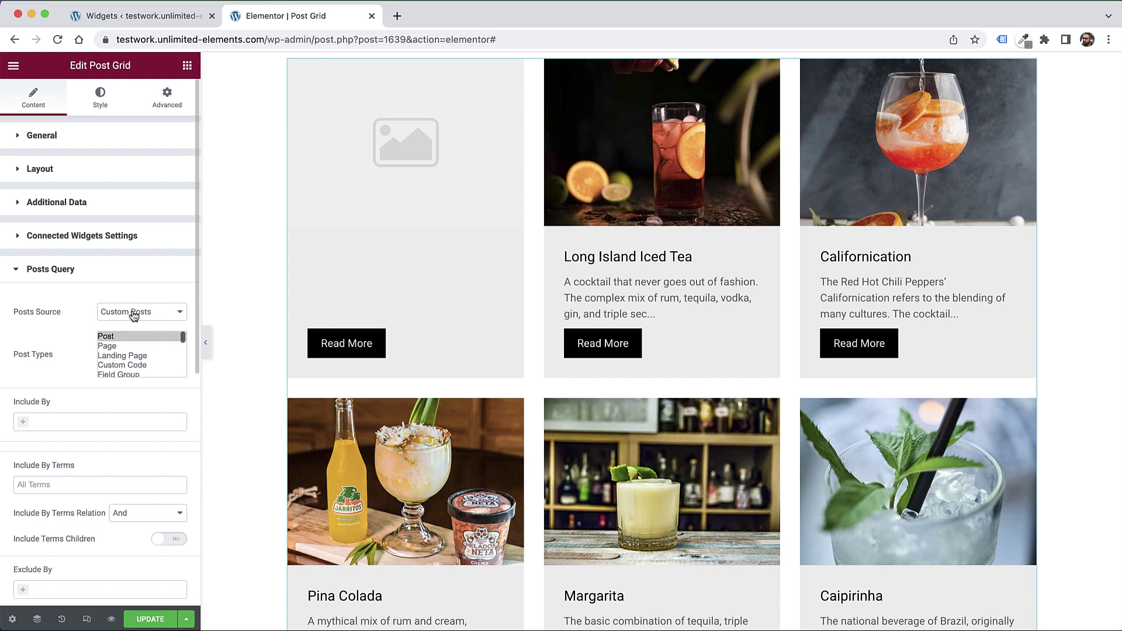
pyautogui.click(114, 316)
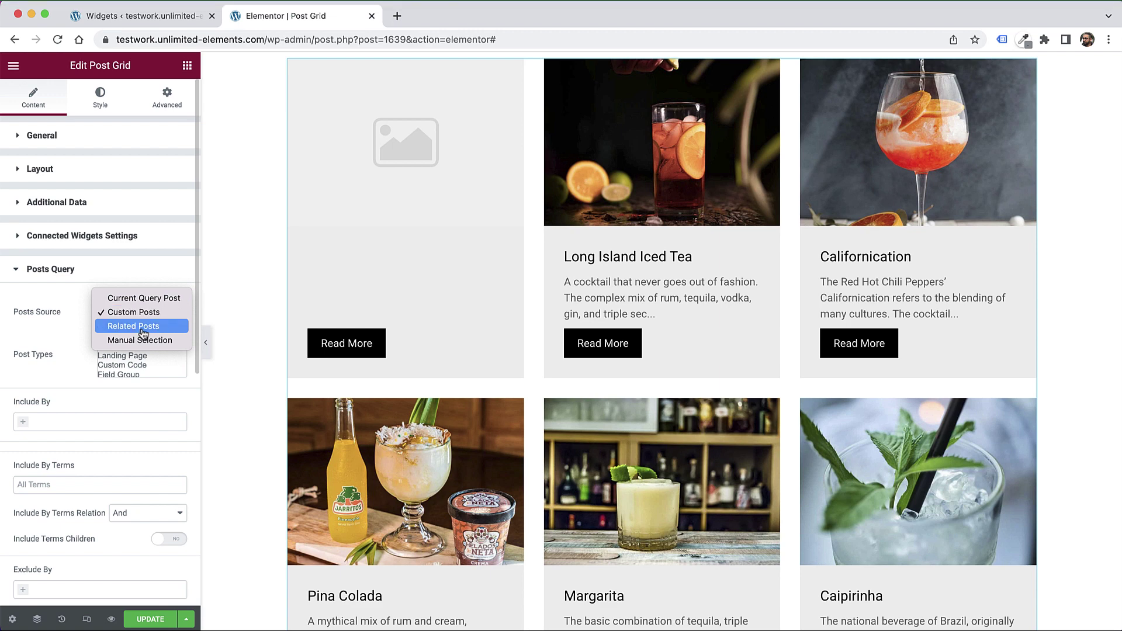
pyautogui.click(143, 327)
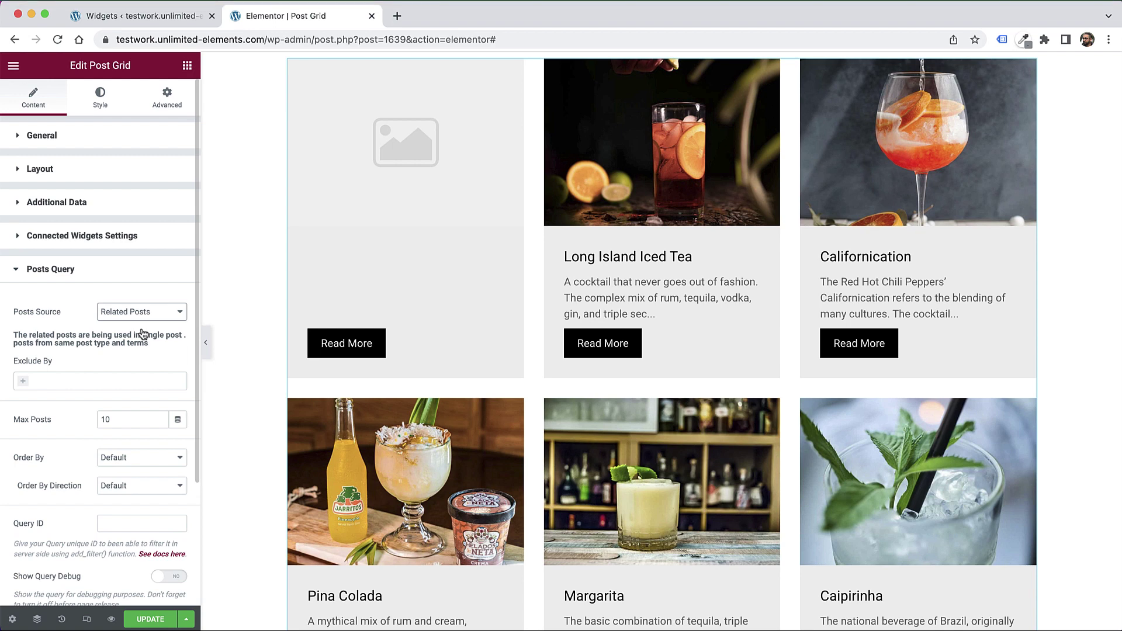
# Step: Switch the posts source to Manual Selection showing only the Mojito post
pyautogui.click(147, 316)
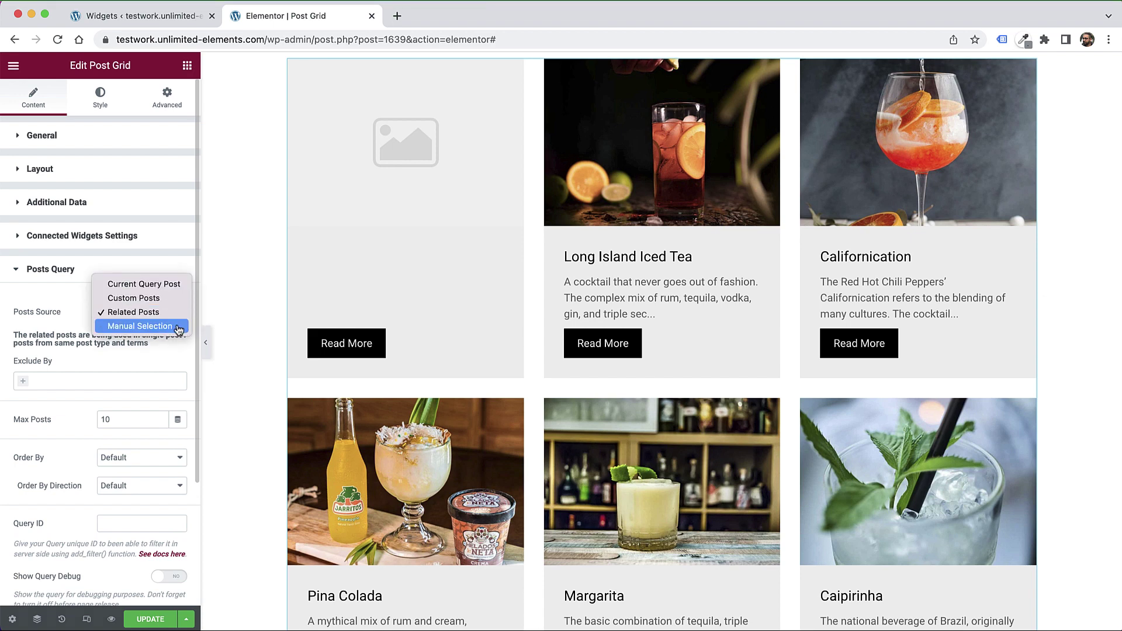
pyautogui.click(178, 326)
pyautogui.click(68, 356)
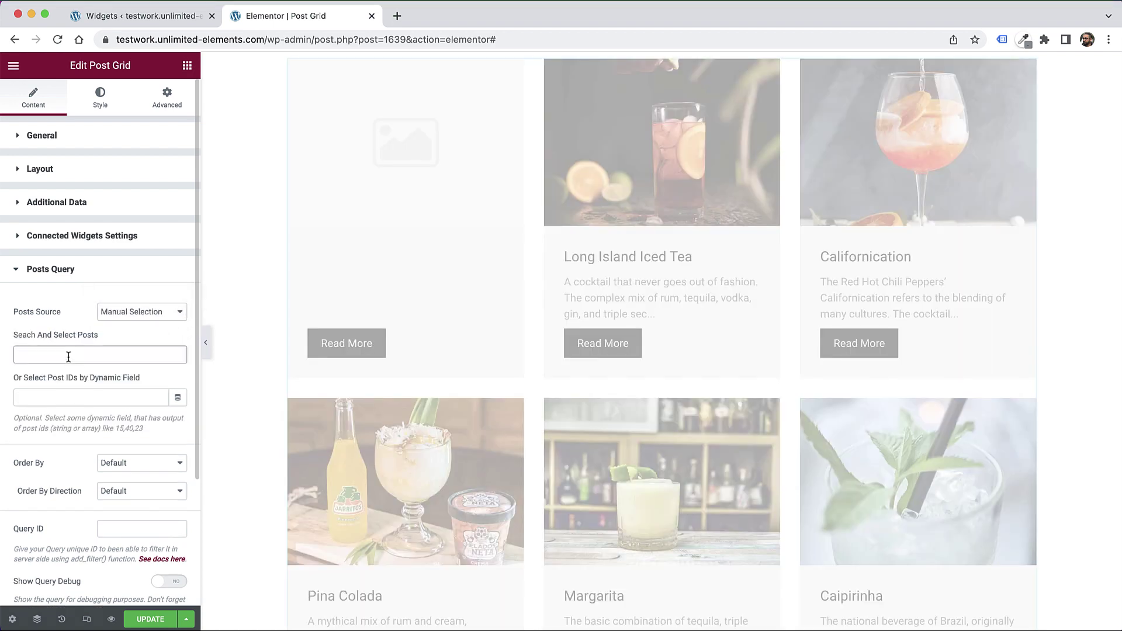
pyautogui.write('moji')
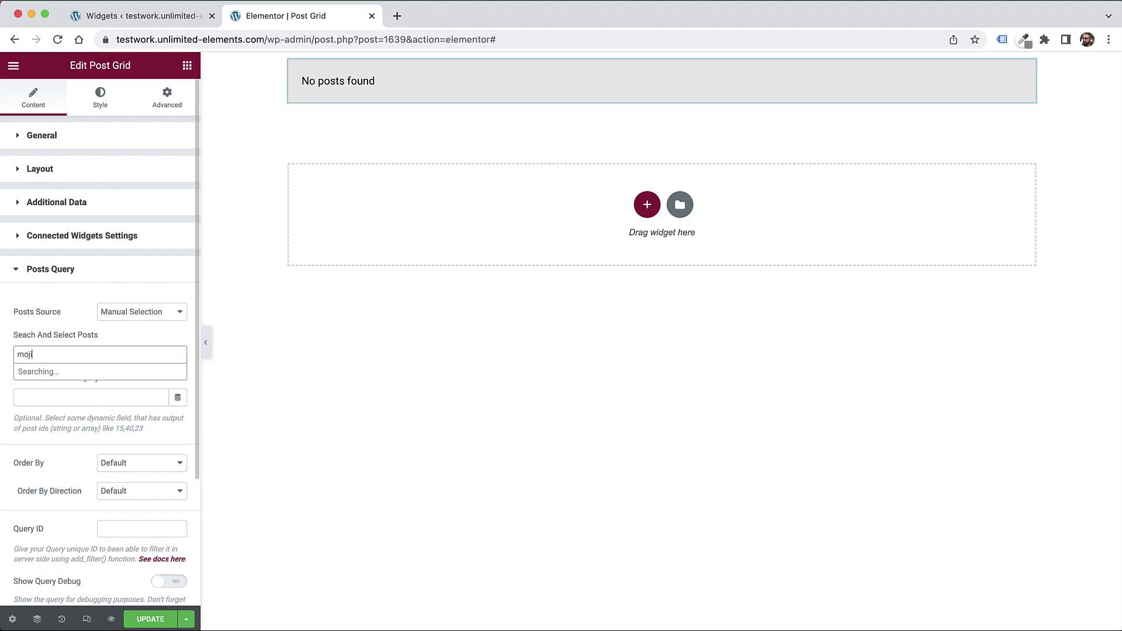
pyautogui.click(46, 373)
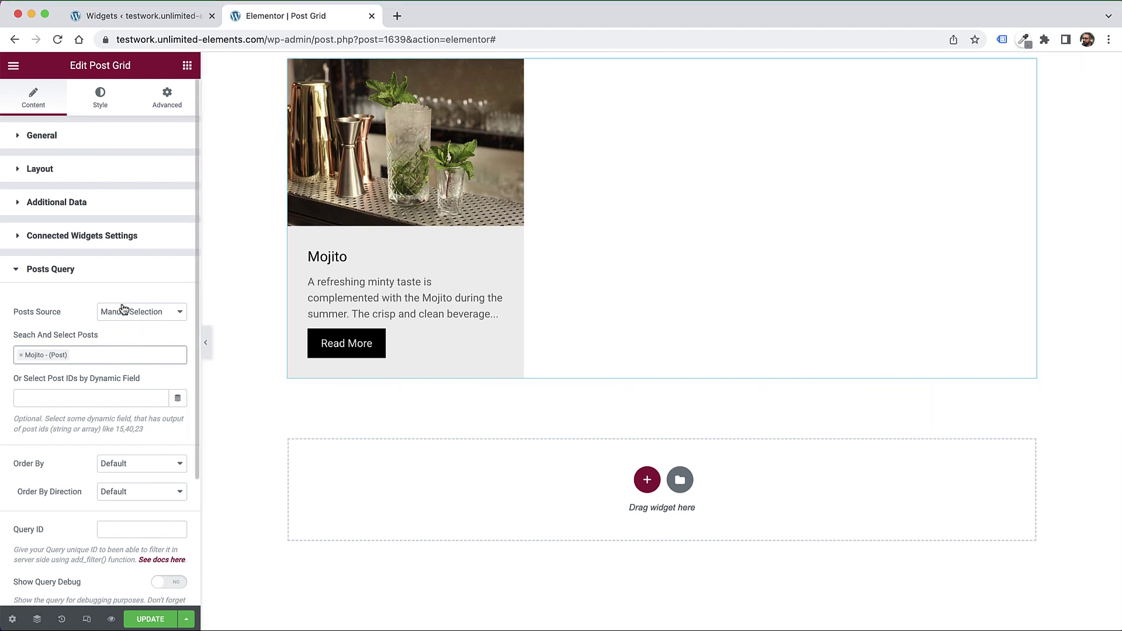
pyautogui.click(123, 308)
# Step: Set the posts source back to Custom Posts and glance at the Include By options
pyautogui.click(143, 281)
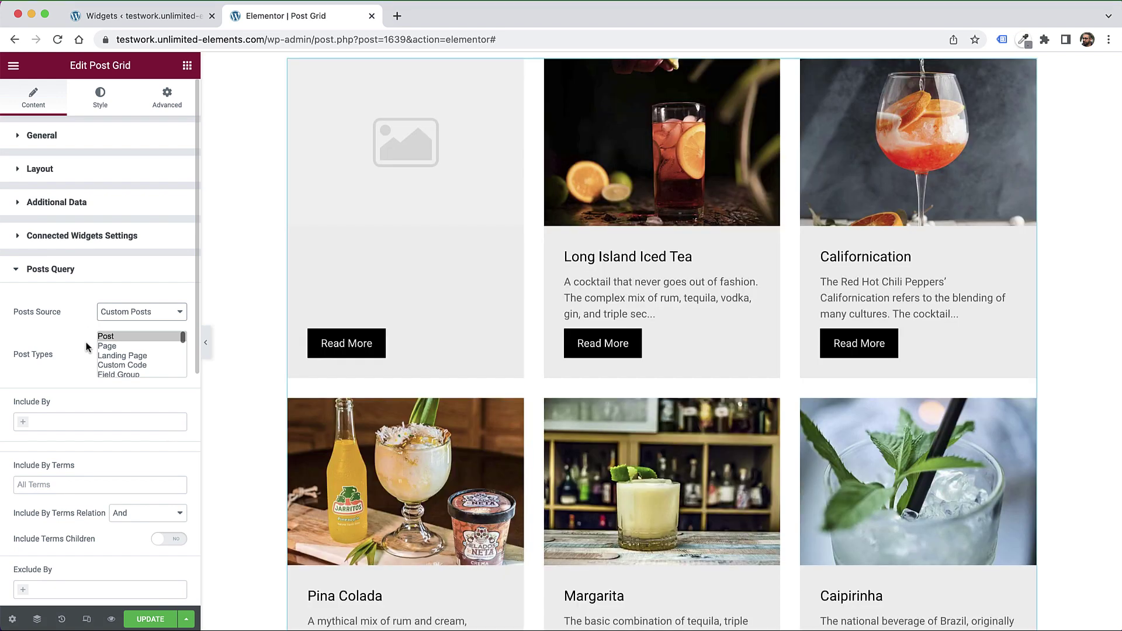
pyautogui.scroll(-5, 85, 346)
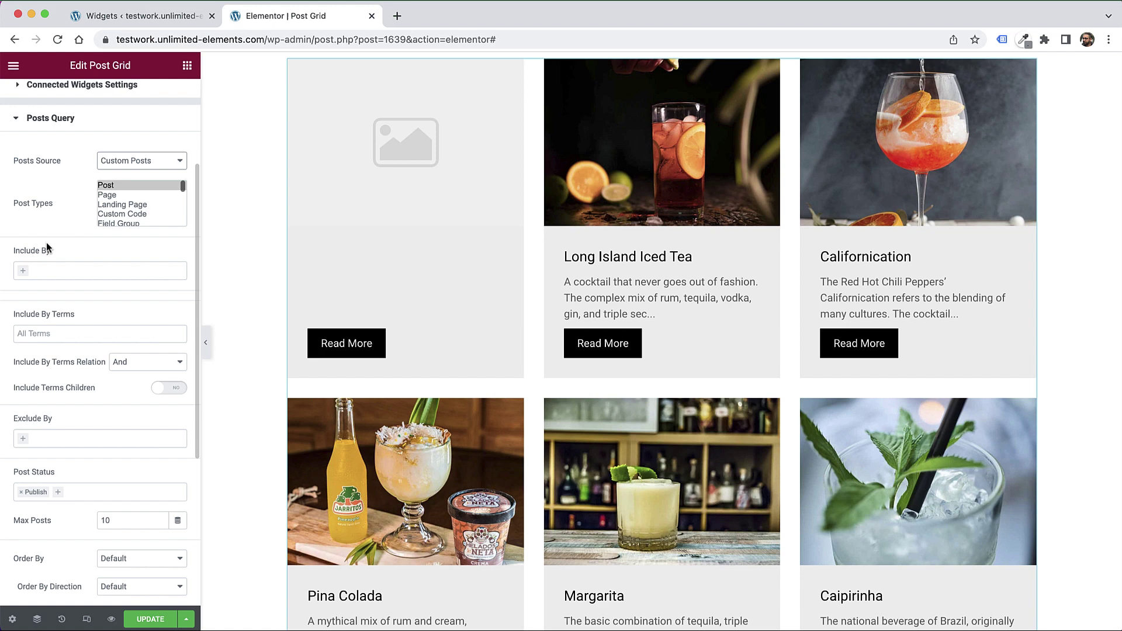
pyautogui.scroll(-1, 47, 242)
pyautogui.scroll(1, 47, 242)
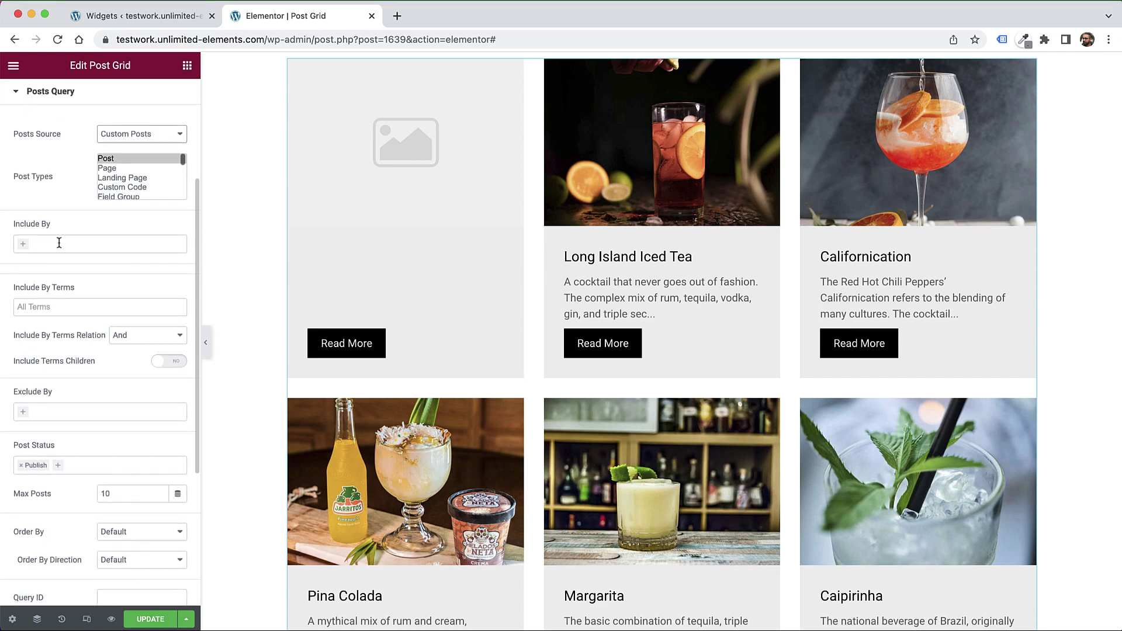
pyautogui.click(59, 242)
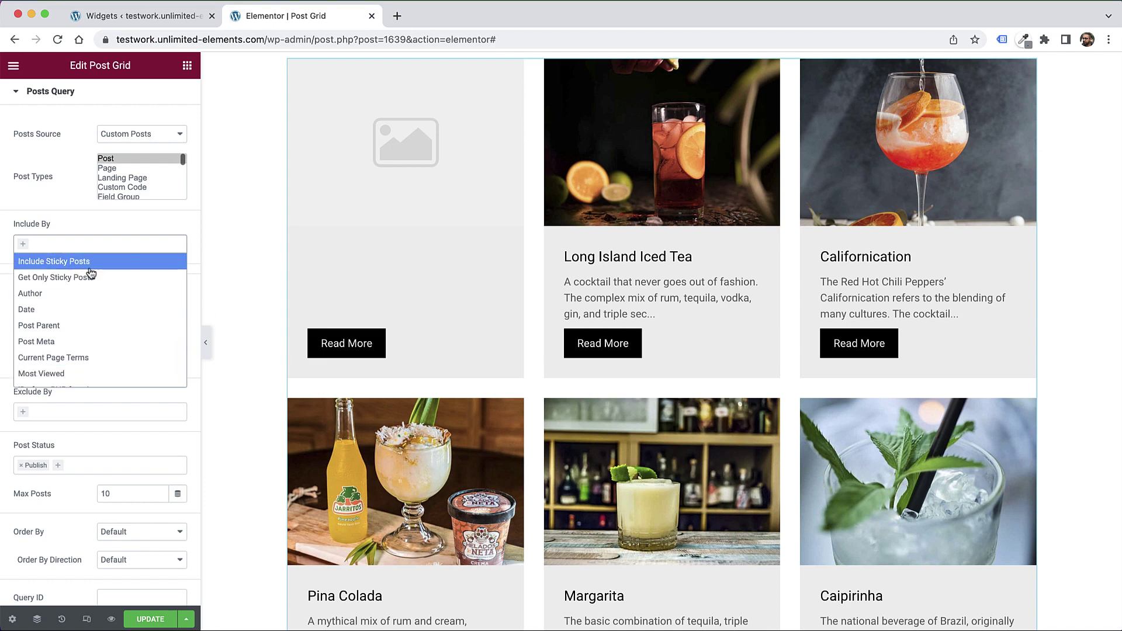
pyautogui.click(65, 213)
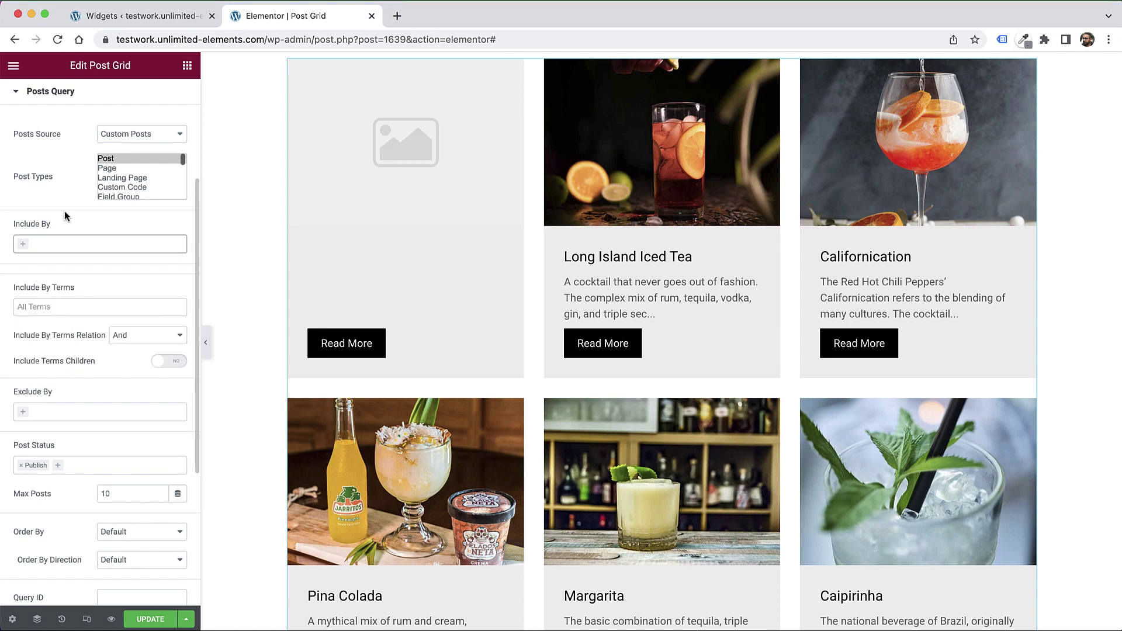
# Step: Add Desserts as an included term, then remove it again
pyautogui.click(52, 308)
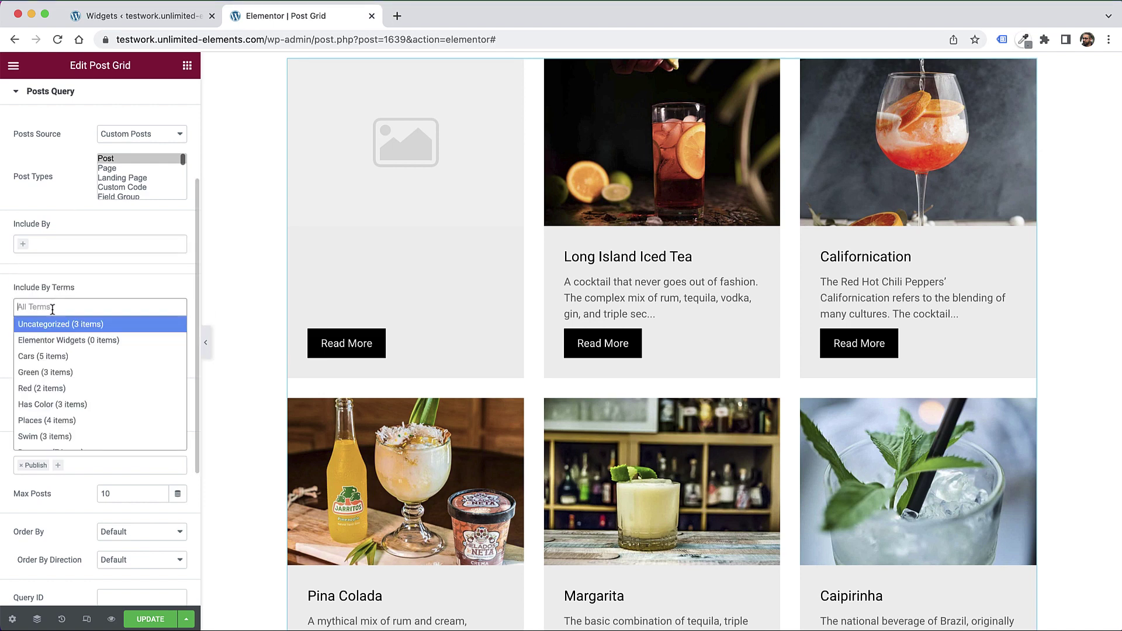
pyautogui.write('des')
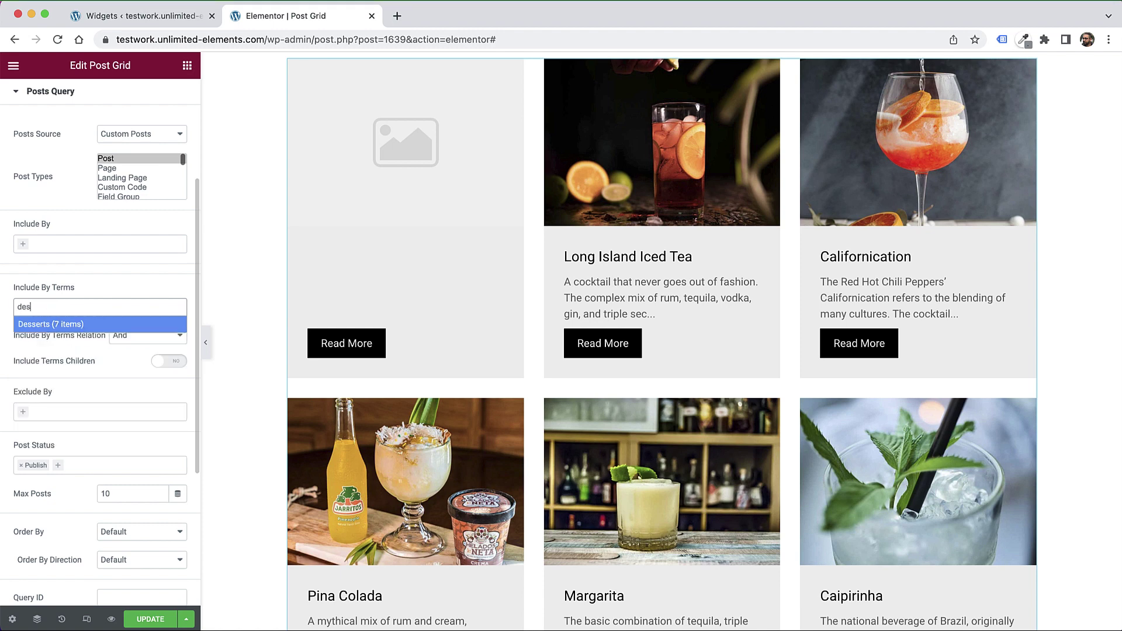
pyautogui.press('Return')
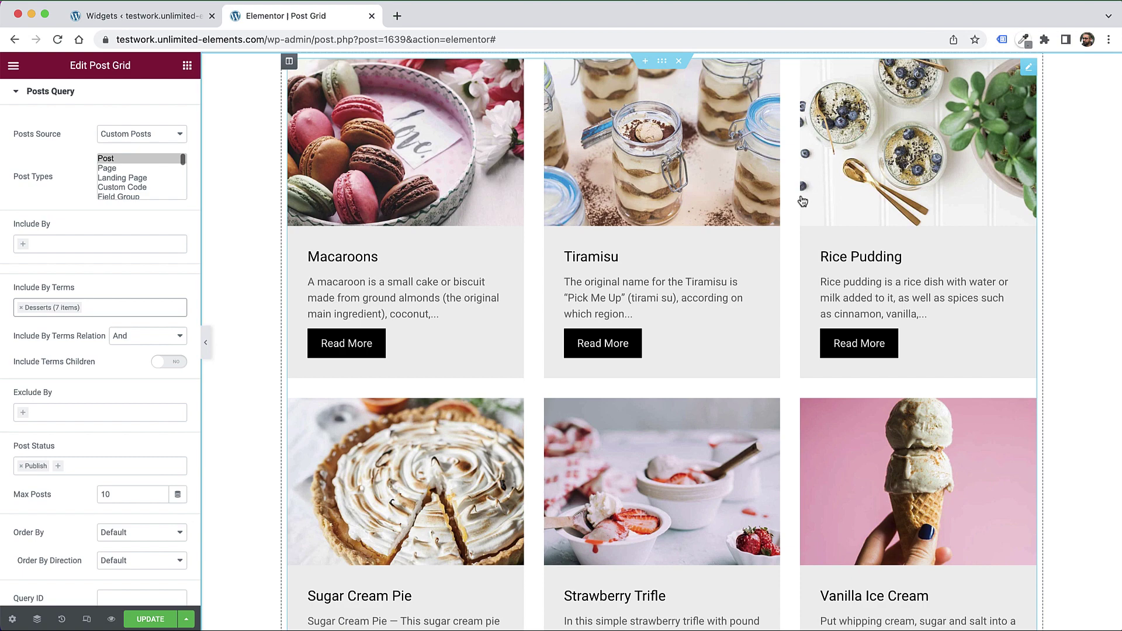
pyautogui.scroll(-10, 917, 313)
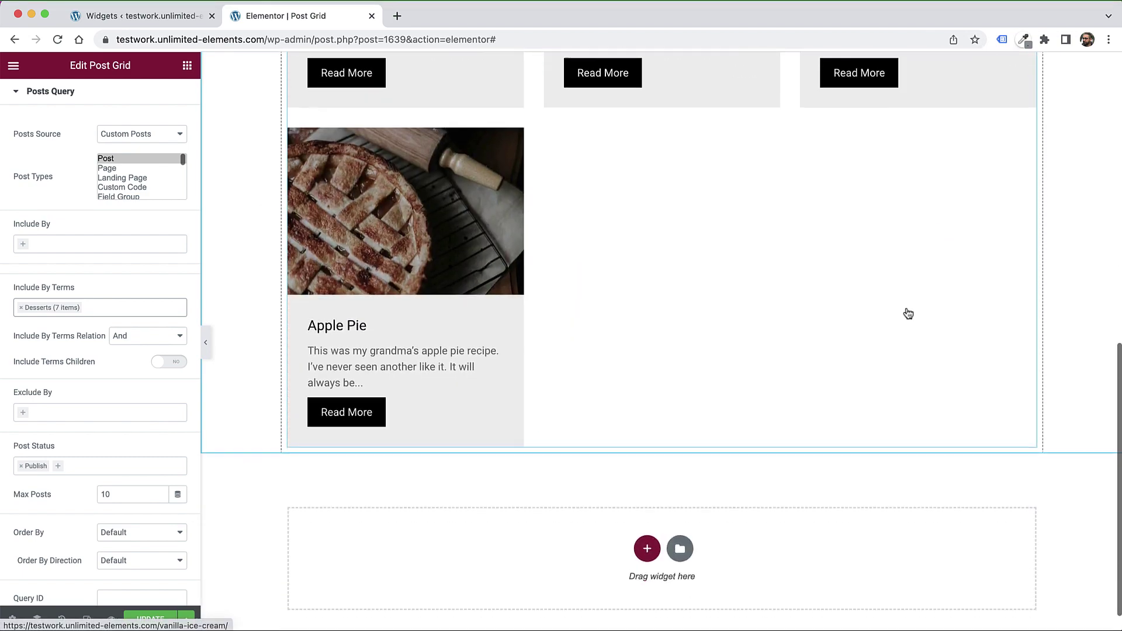
pyautogui.click(95, 305)
pyautogui.press('BackSpace')
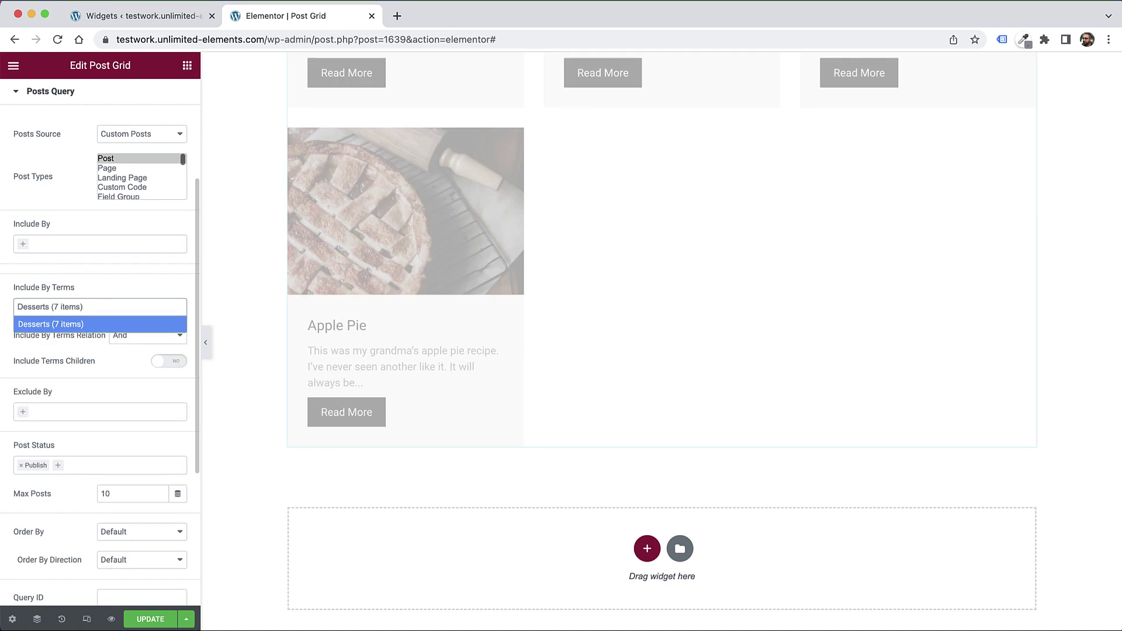
pyautogui.click(129, 309)
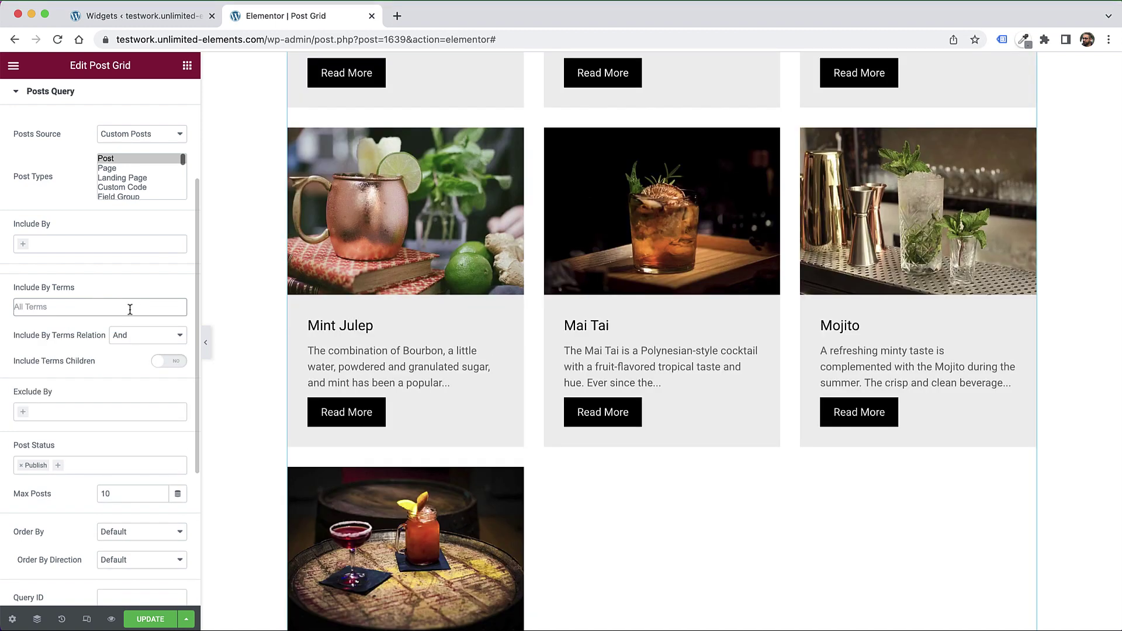
# Step: Include only the Cocktails term (9 items) in the grid
pyautogui.click(129, 309)
pyautogui.write('ci')
pyautogui.press('BackSpace')
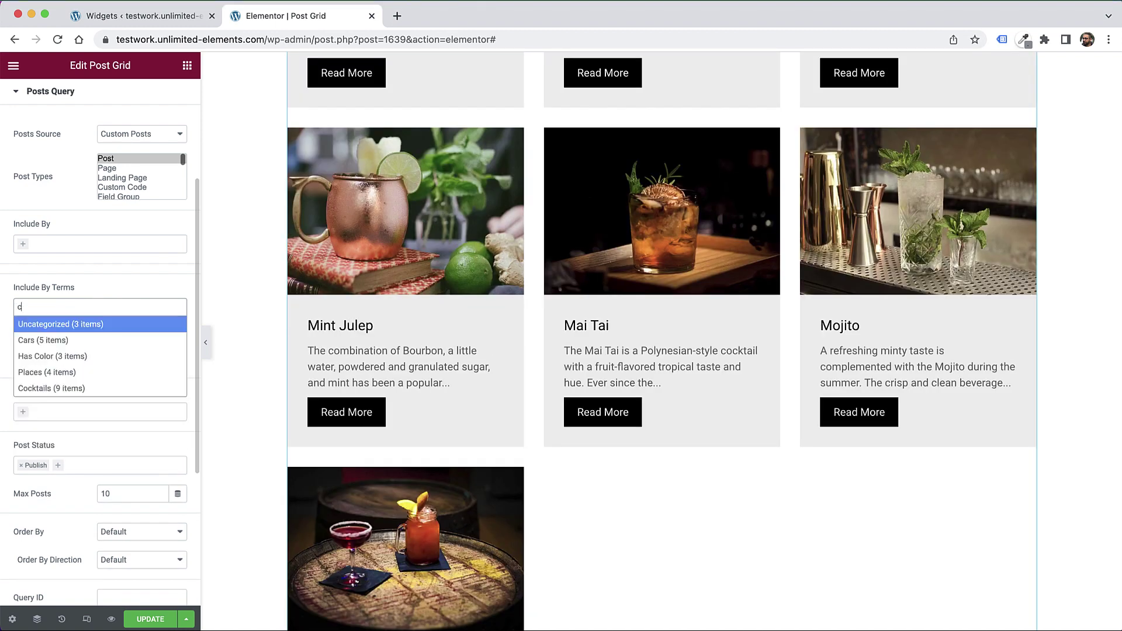
pyautogui.write('c')
pyautogui.press('BackSpace')
pyautogui.write('oc')
pyautogui.press('Return')
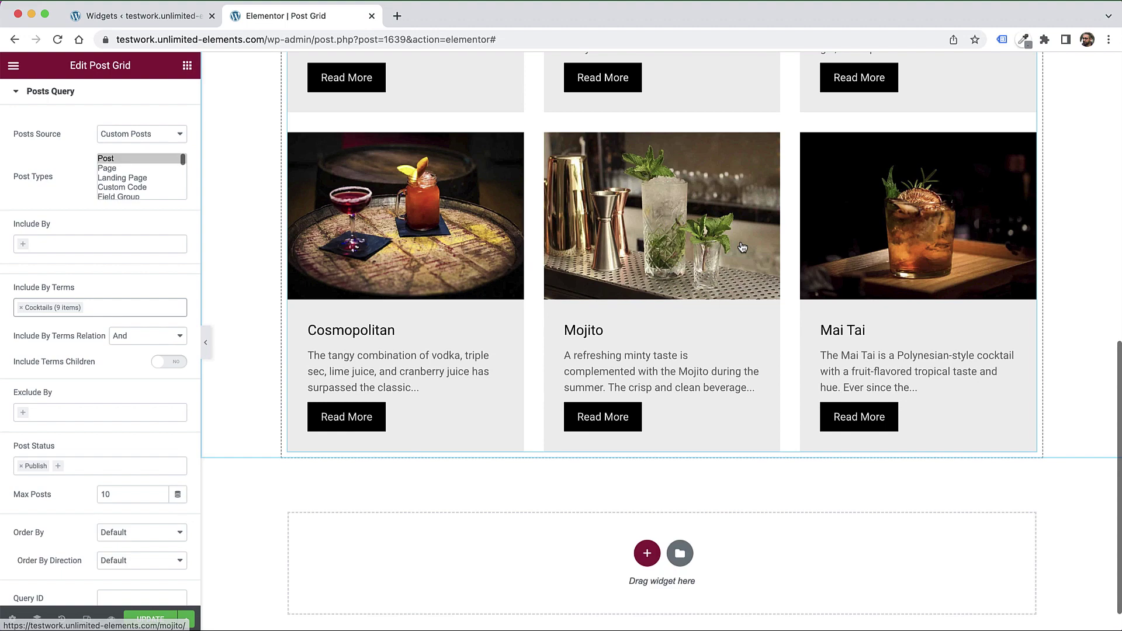
pyautogui.scroll(10, 741, 241)
pyautogui.scroll(-9, 741, 241)
pyautogui.scroll(-1, 741, 240)
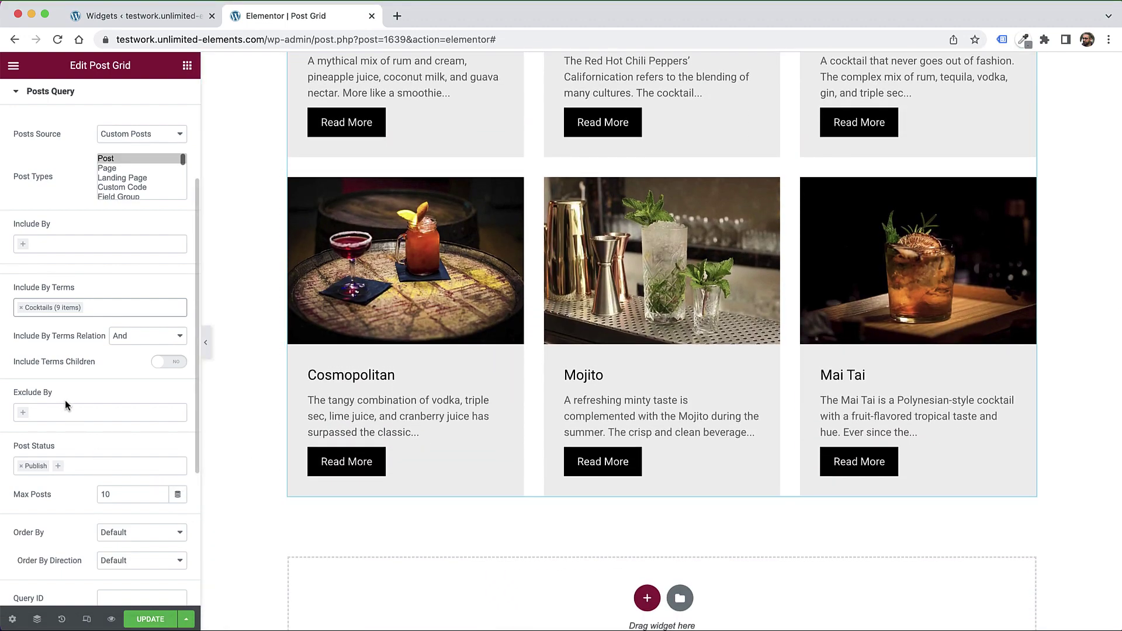
# Step: Set Max Posts to 3
pyautogui.scroll(-2, 65, 403)
pyautogui.doubleClick(111, 445)
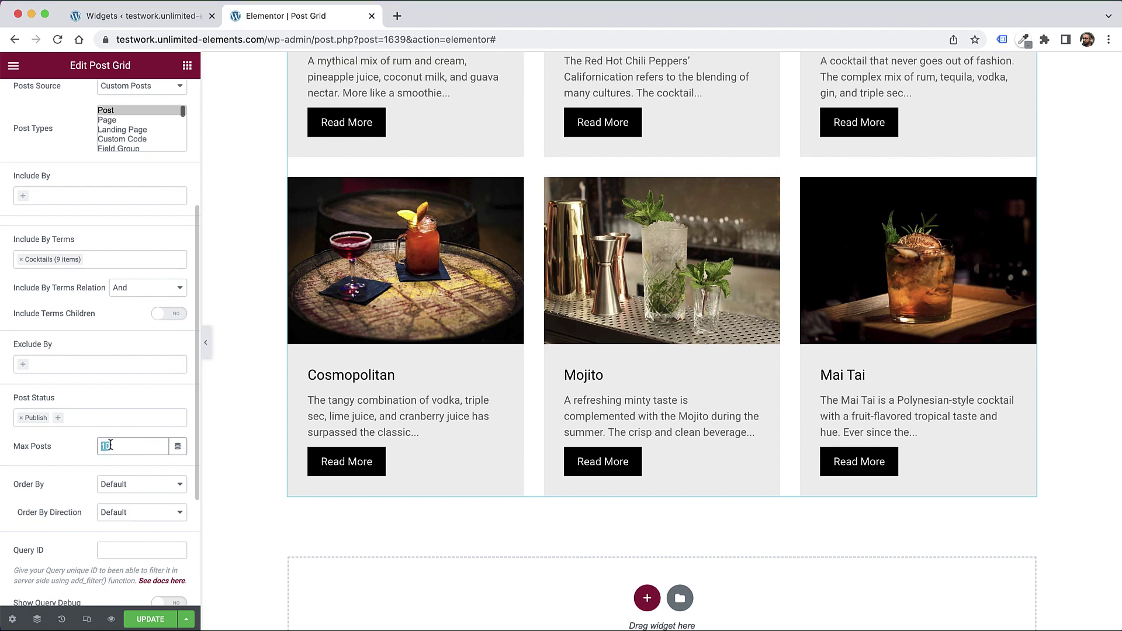
pyautogui.write('3')
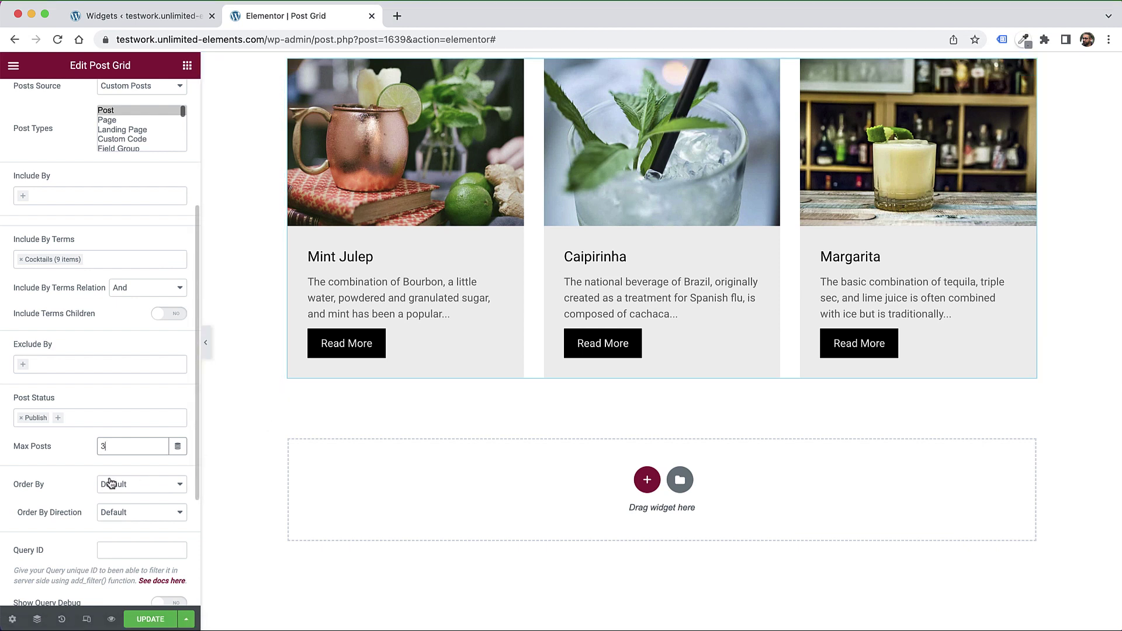
pyautogui.scroll(3, 110, 496)
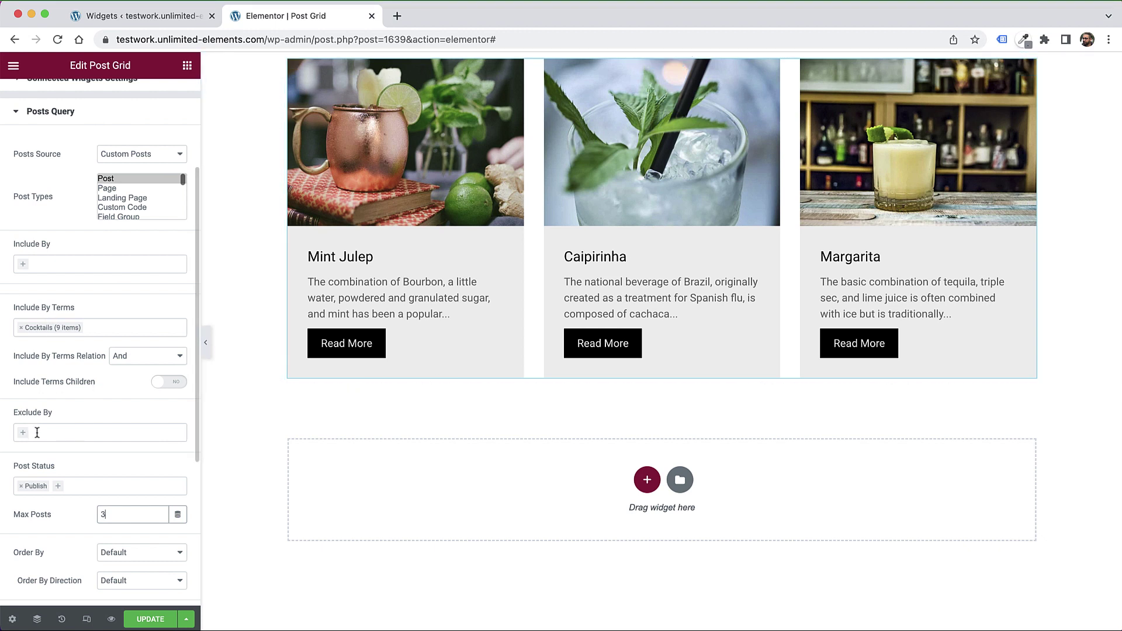
# Step: Check the Exclude By options without changing them, and expand the General section
pyautogui.click(70, 432)
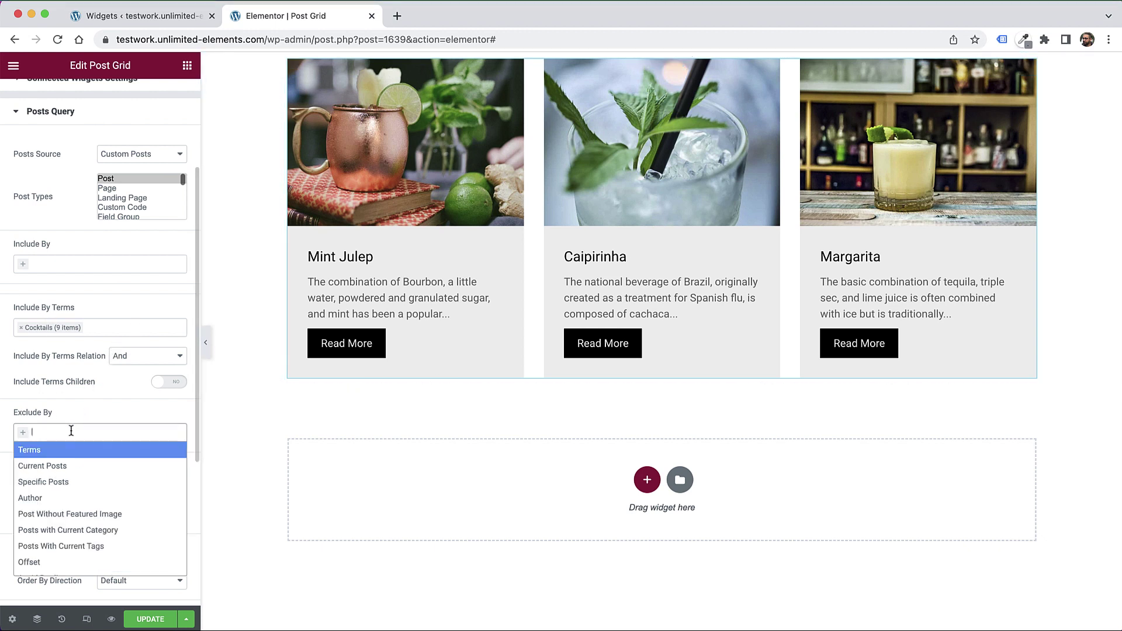
pyautogui.click(131, 399)
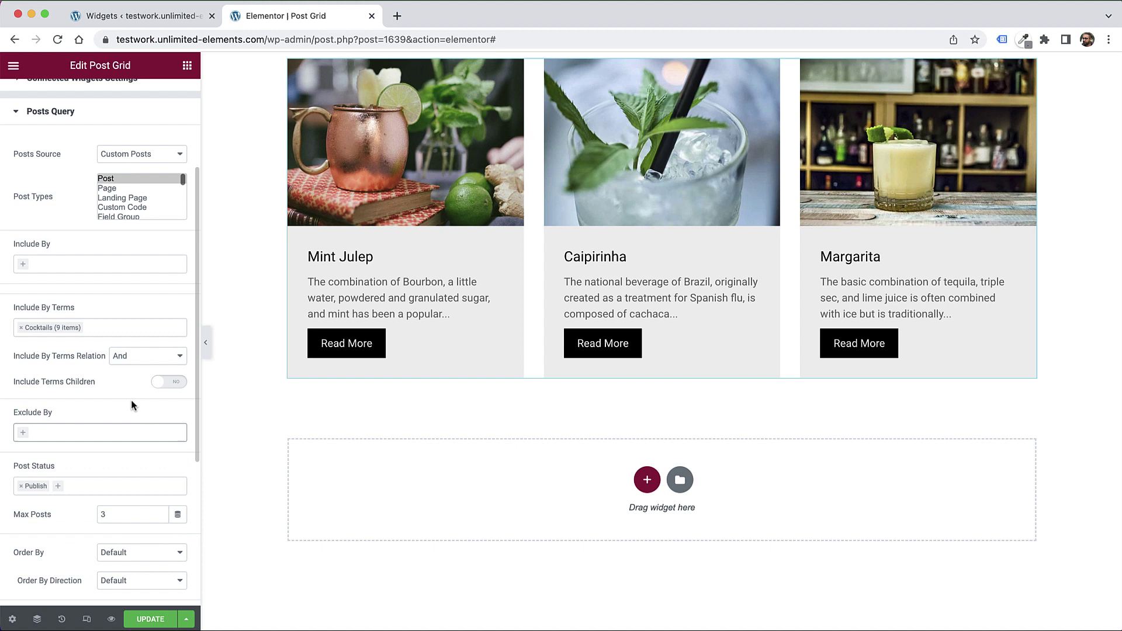
pyautogui.scroll(5, 131, 398)
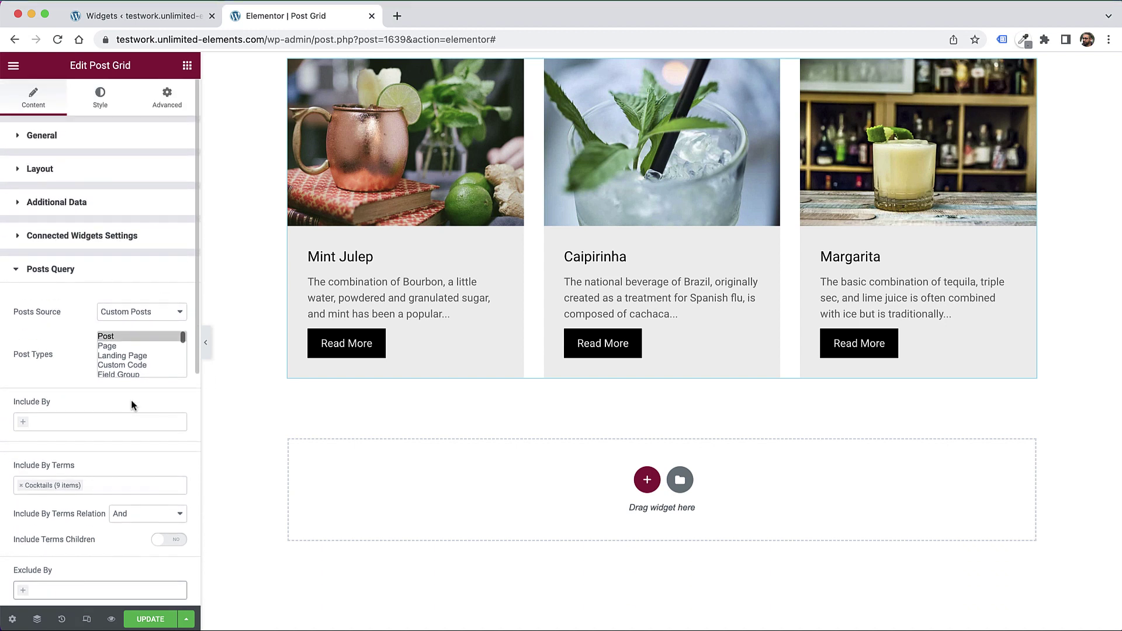
pyautogui.click(56, 138)
pyautogui.click(124, 168)
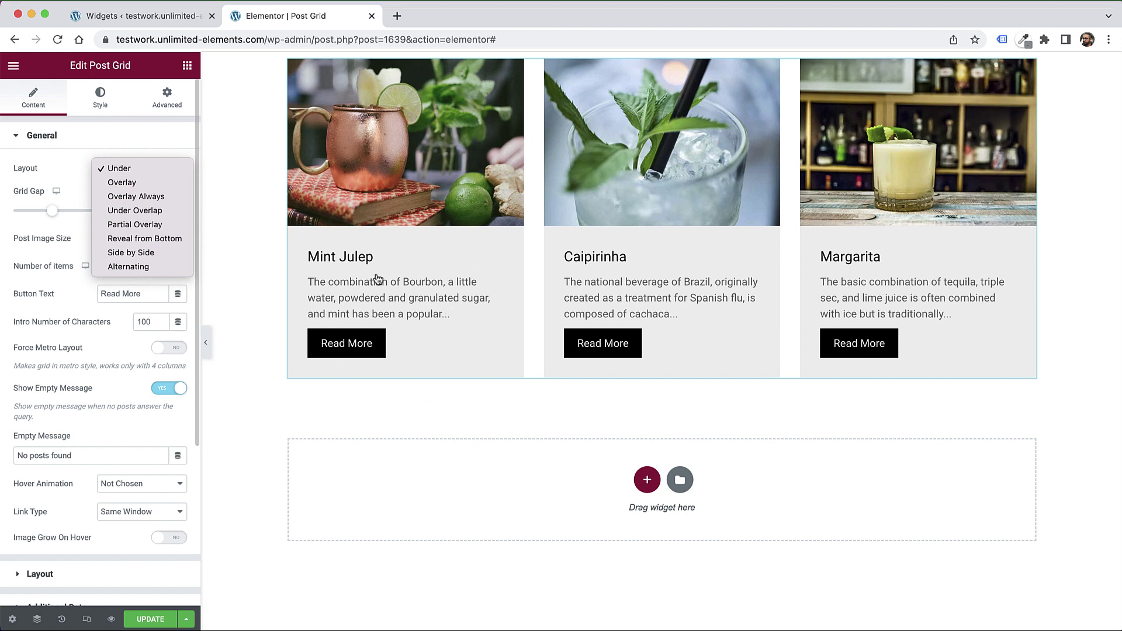
pyautogui.click(139, 183)
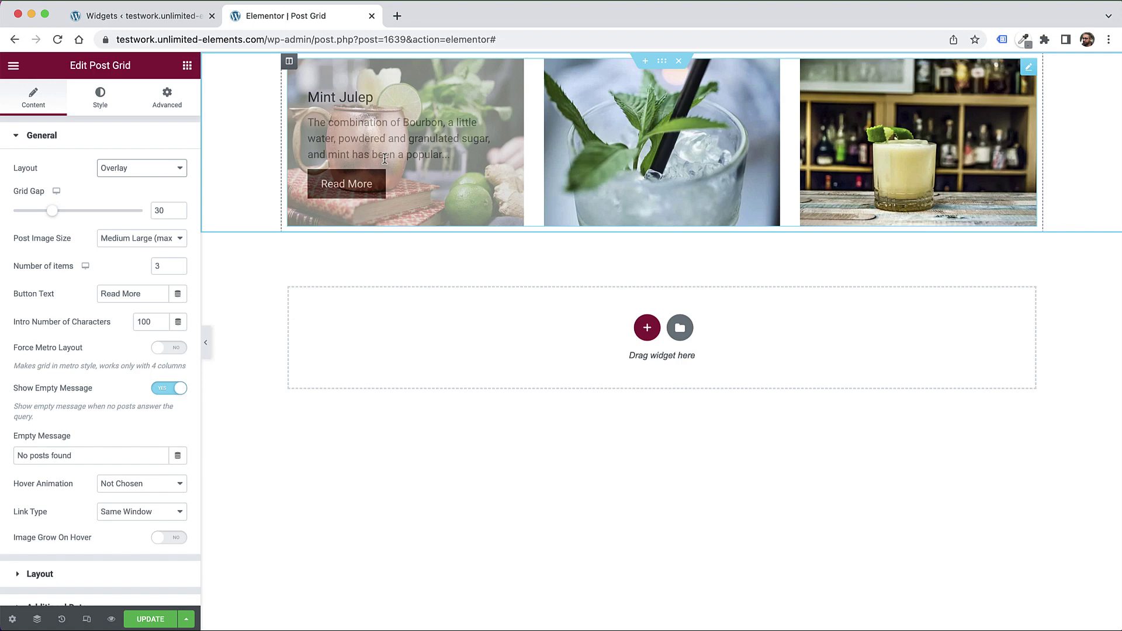
pyautogui.click(140, 168)
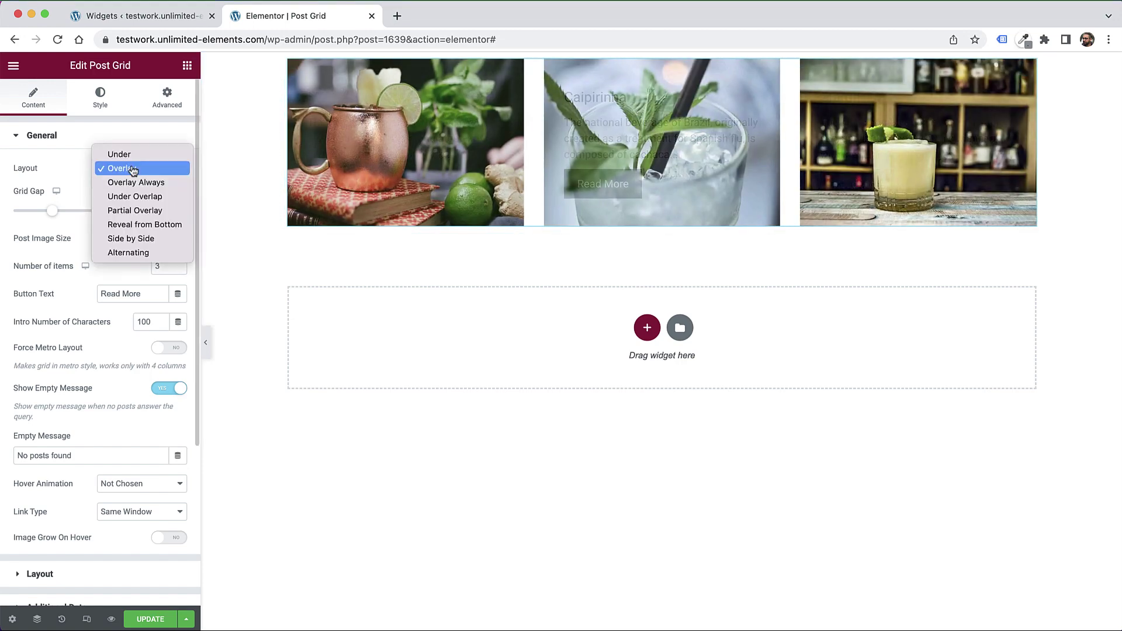
pyautogui.click(137, 240)
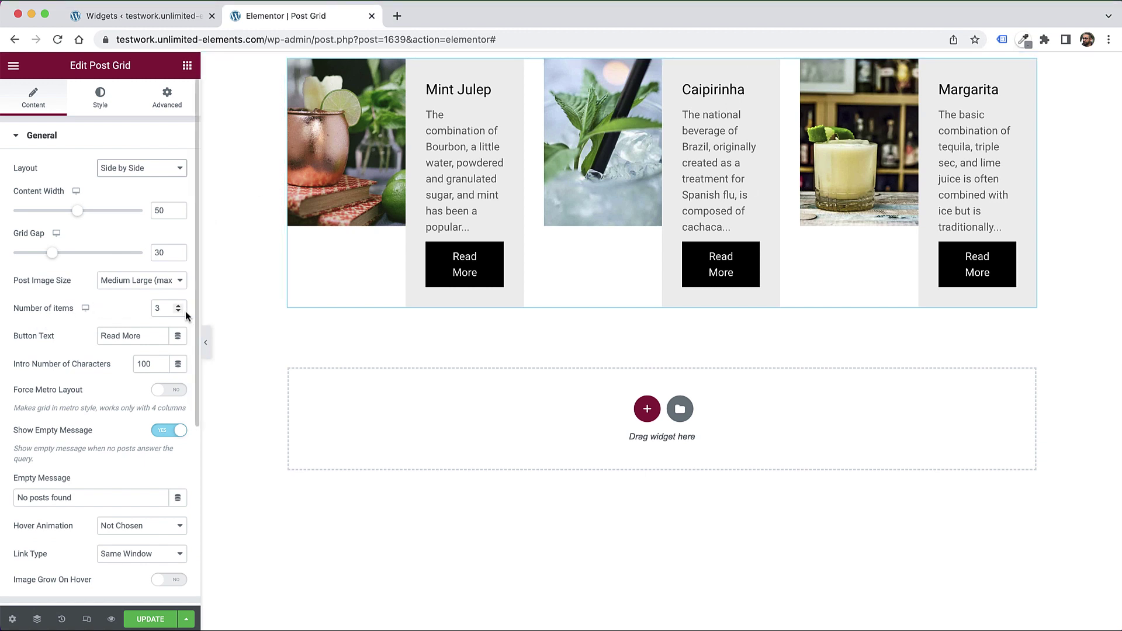
pyautogui.write('2')
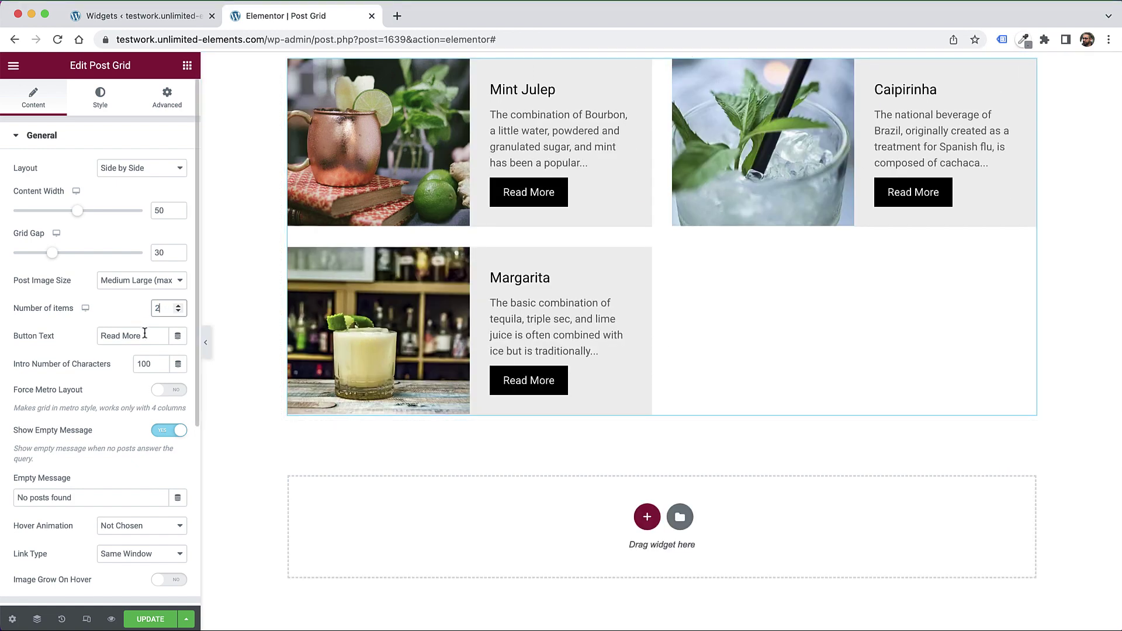
pyautogui.write('3')
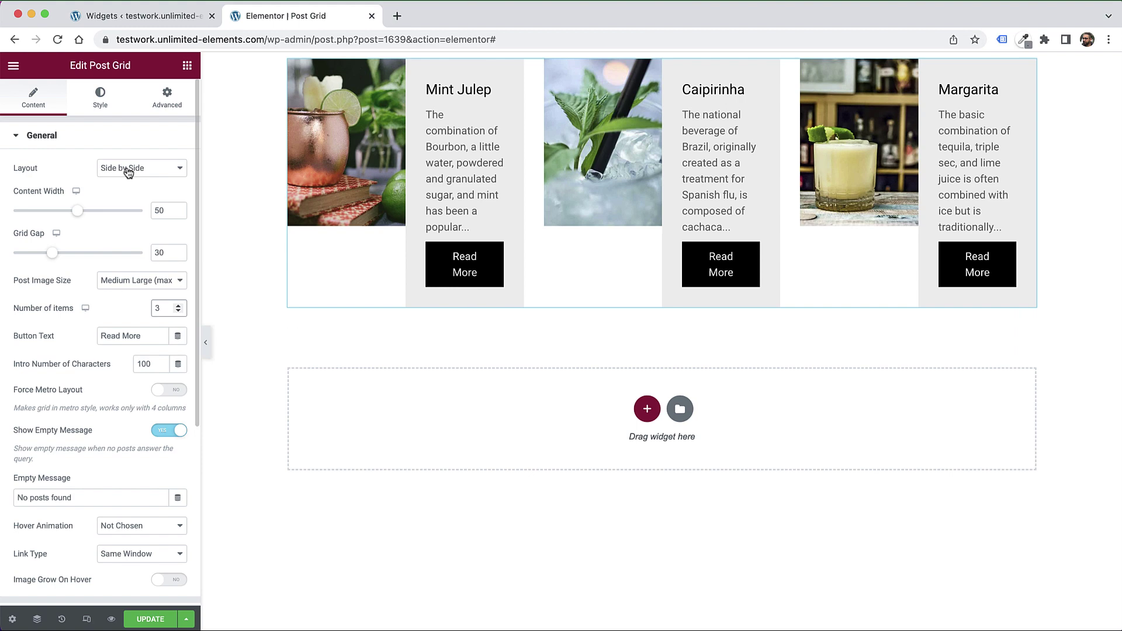
pyautogui.click(128, 169)
pyautogui.click(124, 85)
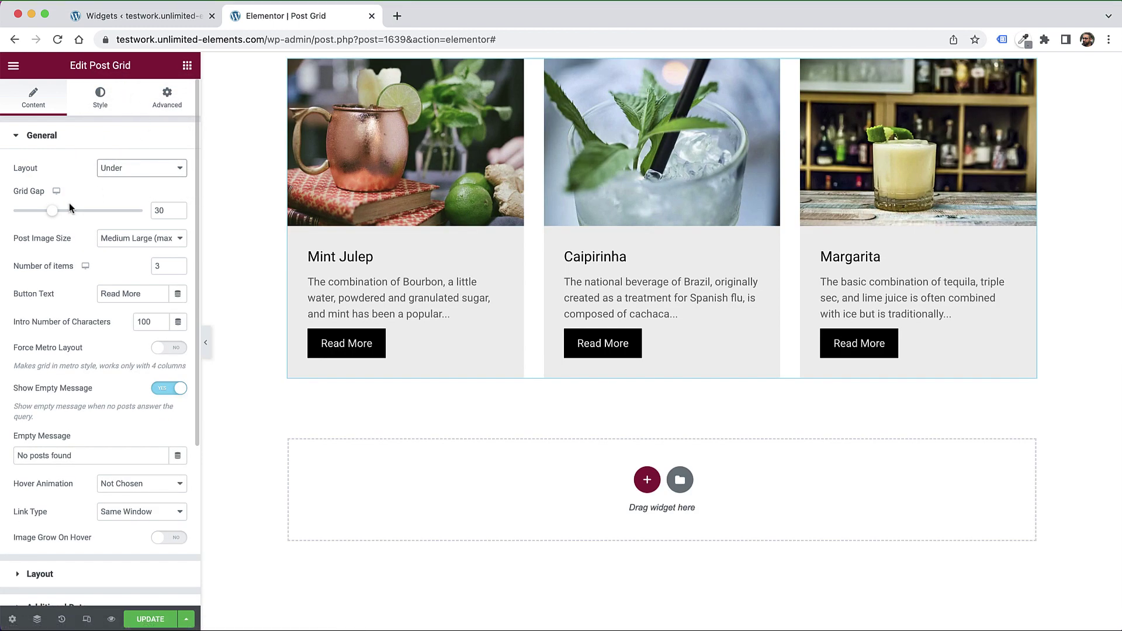
# Step: Set Grid Gap to 20, leaving Post Image Size at Medium Large
pyautogui.moveTo(160, 210); pyautogui.dragTo(127, 212)
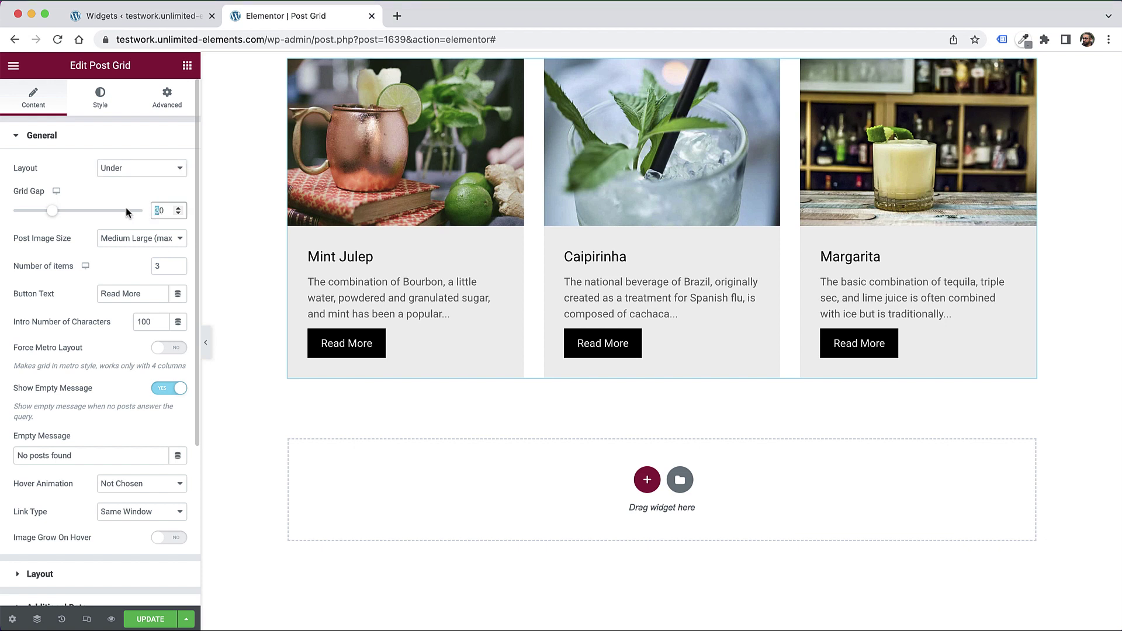
pyautogui.write('2')
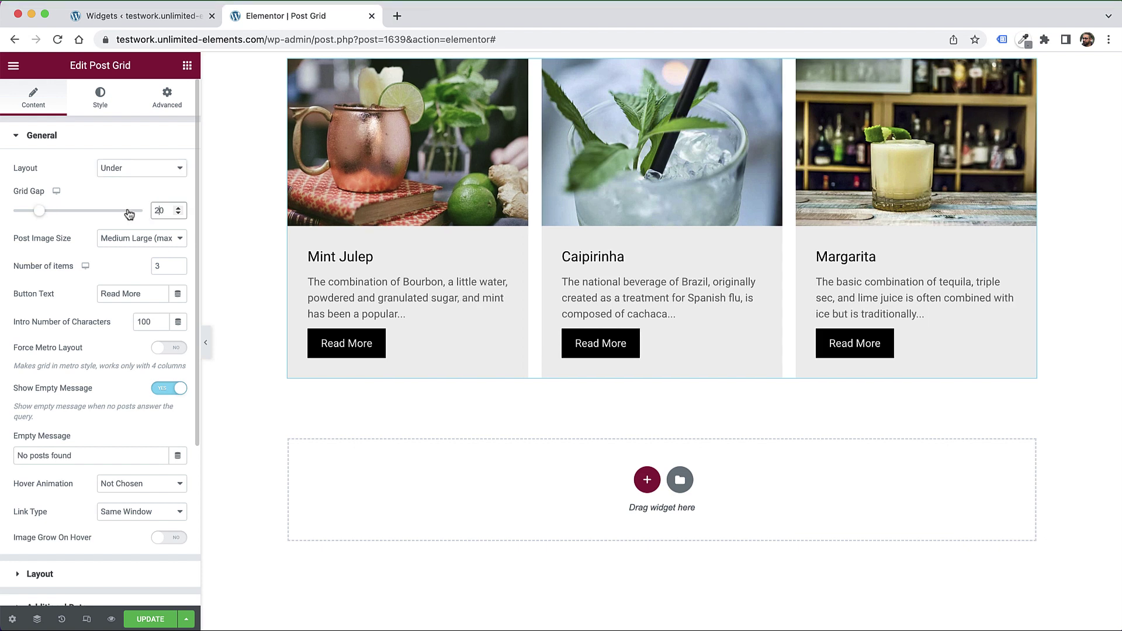
pyautogui.moveTo(39, 212)
pyautogui.mouseDown()
pyautogui.moveTo(55, 216)
pyautogui.moveTo(39, 216)
pyautogui.mouseUp()
pyautogui.click(125, 240)
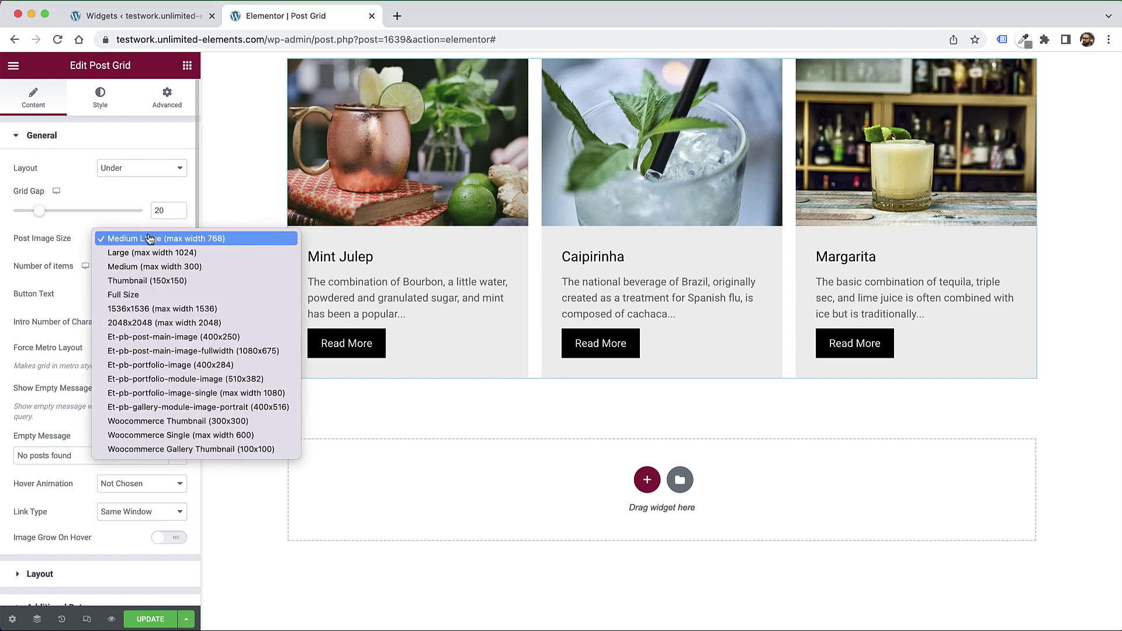
pyautogui.click(64, 237)
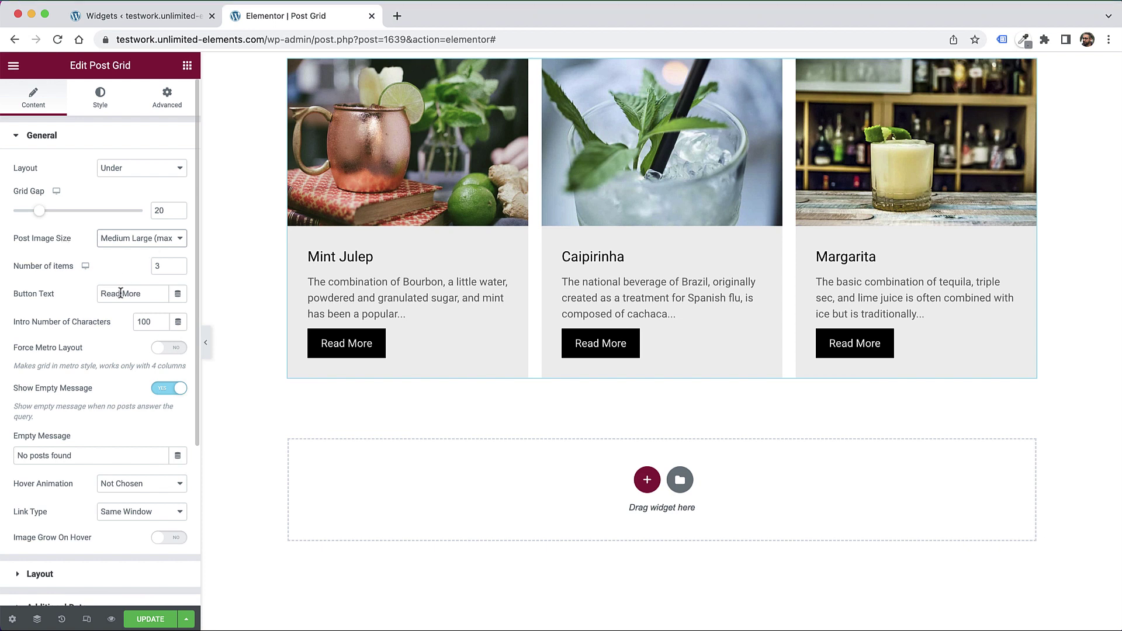
# Step: Change the button text to 'Learn More' and the intro length to 50 characters
pyautogui.moveTo(121, 293); pyautogui.dragTo(3, 286)
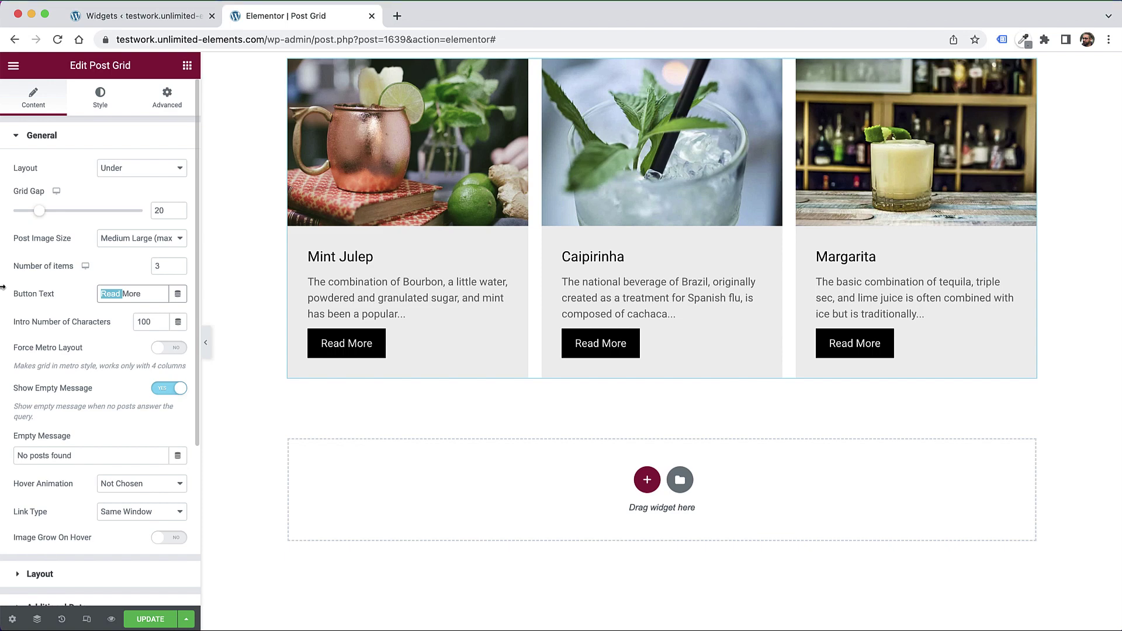
pyautogui.write('Learn')
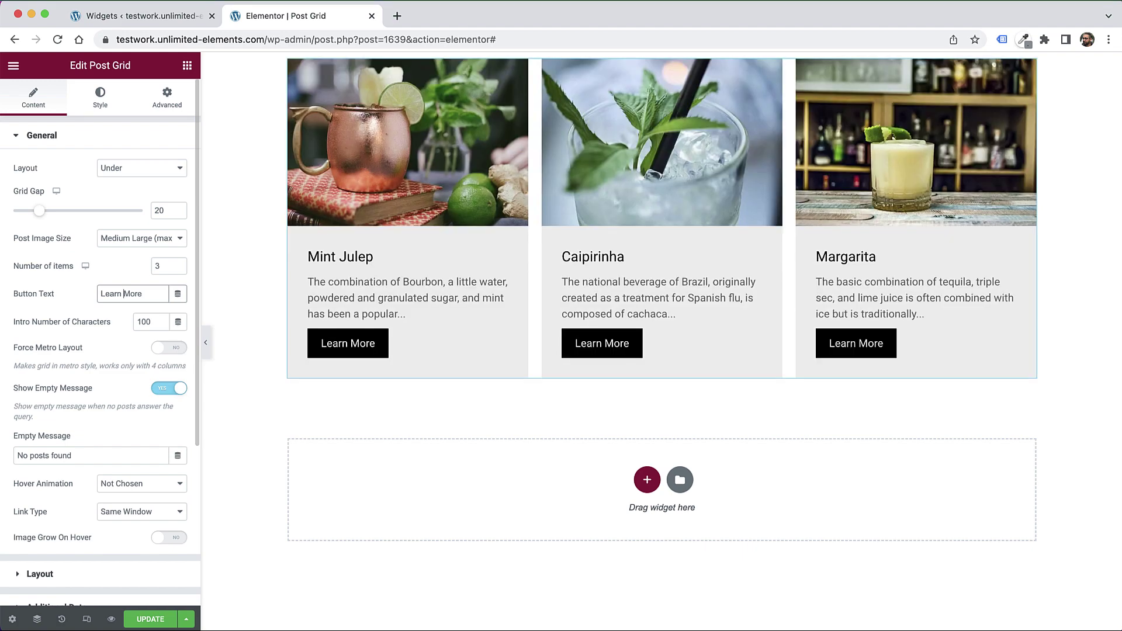
pyautogui.doubleClick(144, 321)
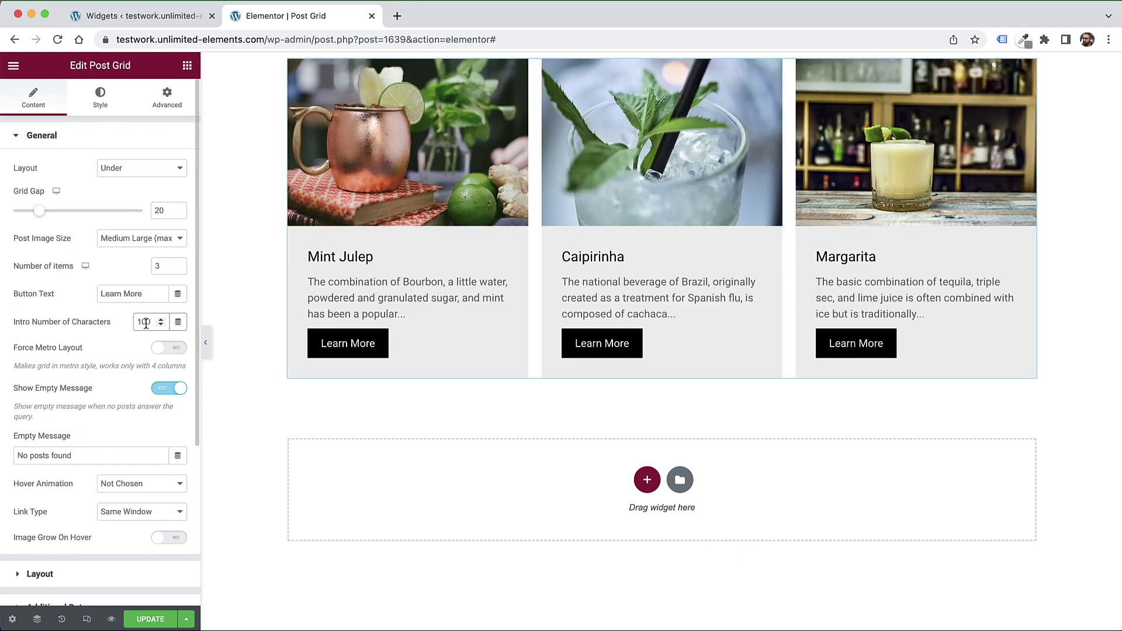
pyautogui.write('550')
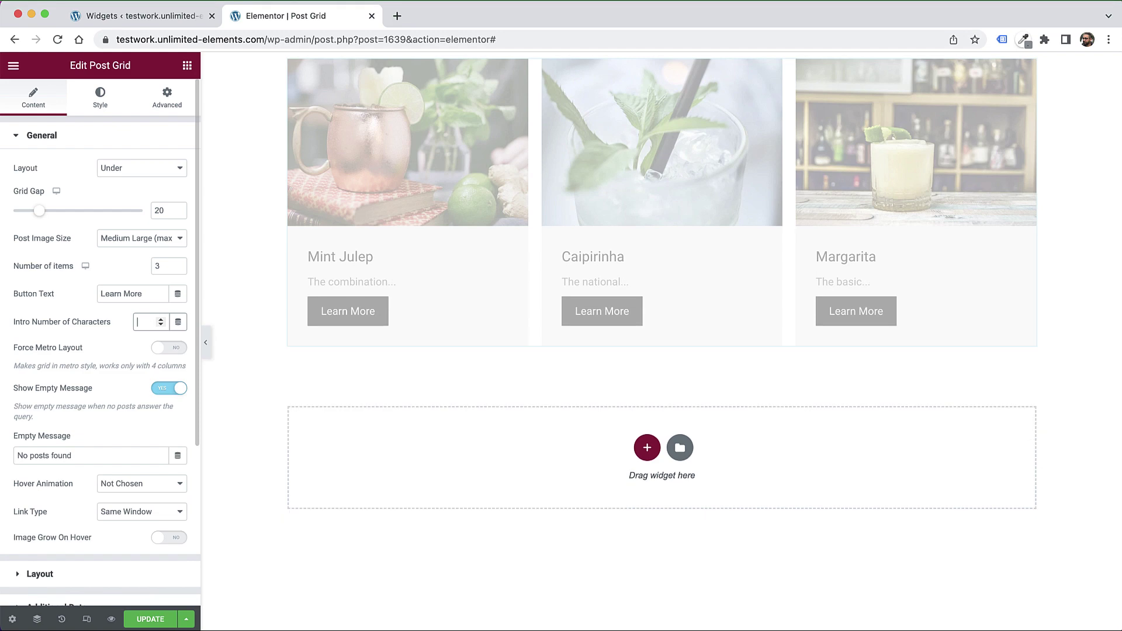
pyautogui.press('BackSpace')
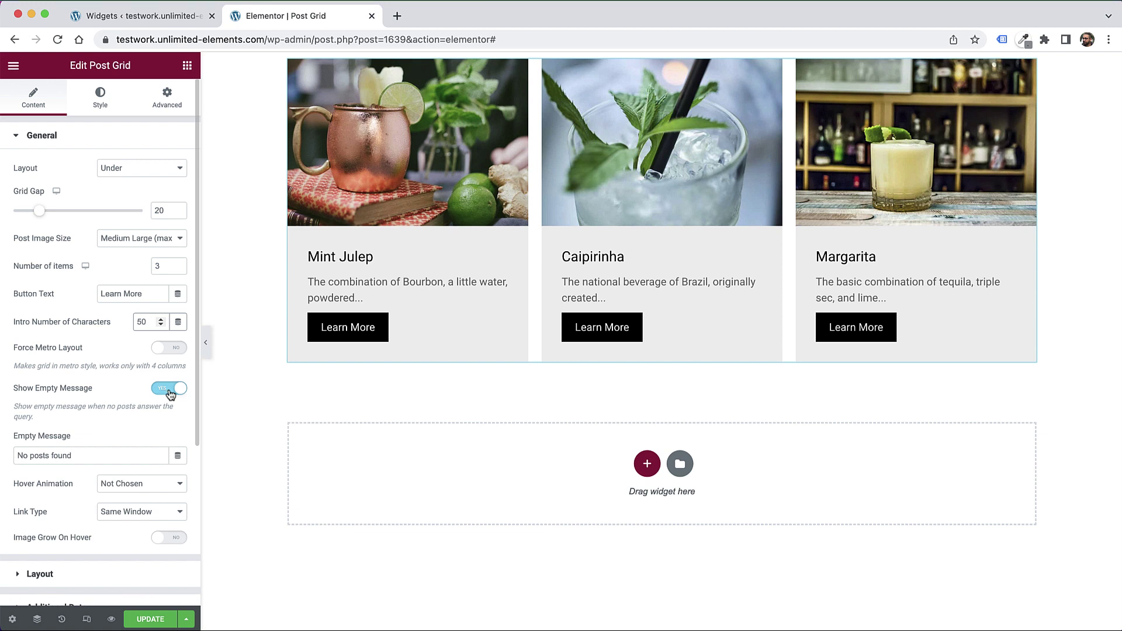
# Step: Turn on Image Grow On Hover, keeping hover animation Not Chosen and links in Same Window
pyautogui.scroll(-1, 82, 392)
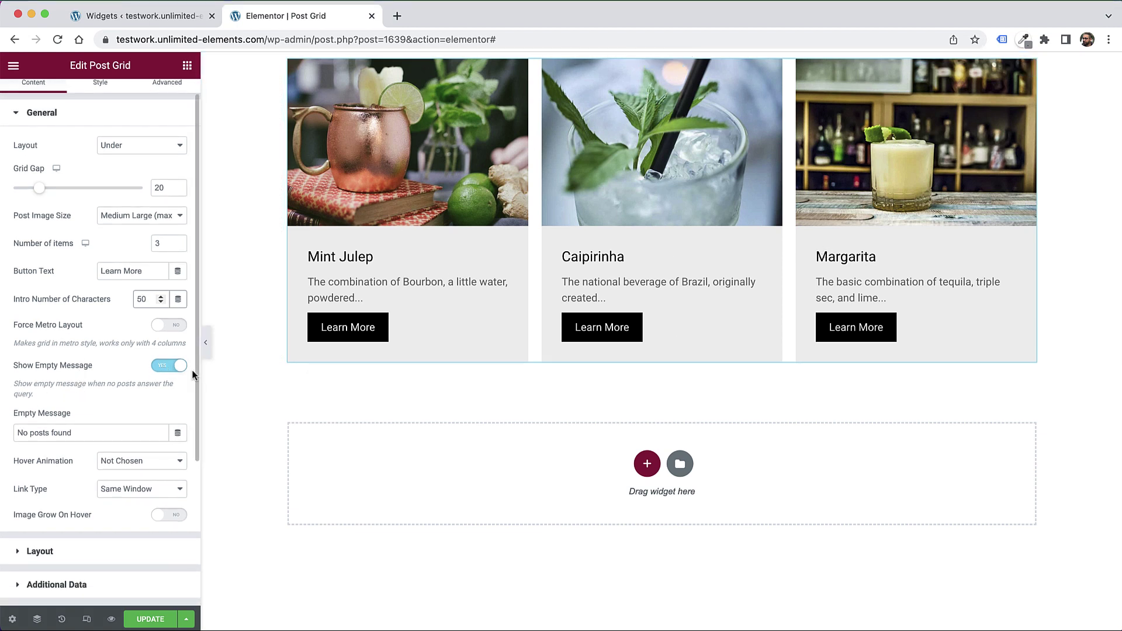
pyautogui.click(140, 467)
pyautogui.click(175, 474)
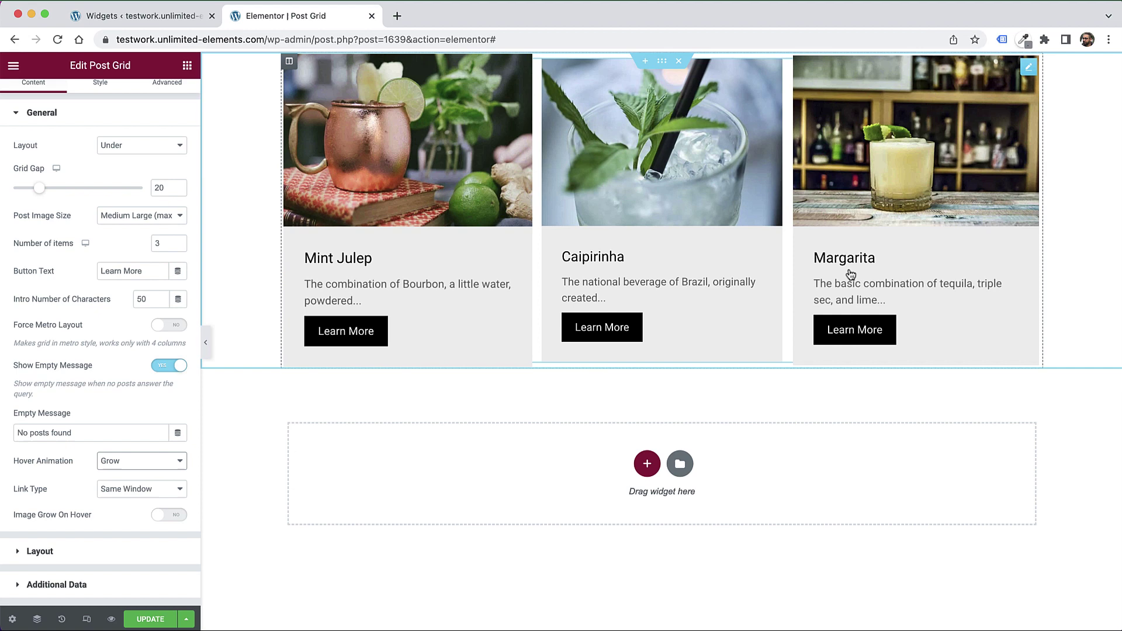
pyautogui.click(104, 463)
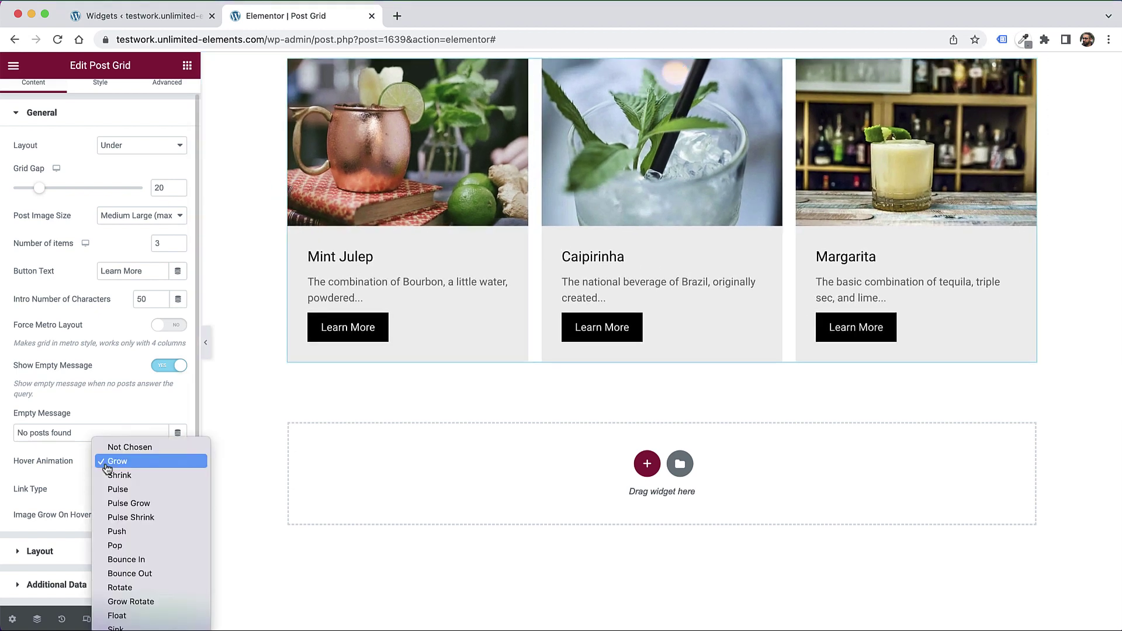
pyautogui.click(130, 448)
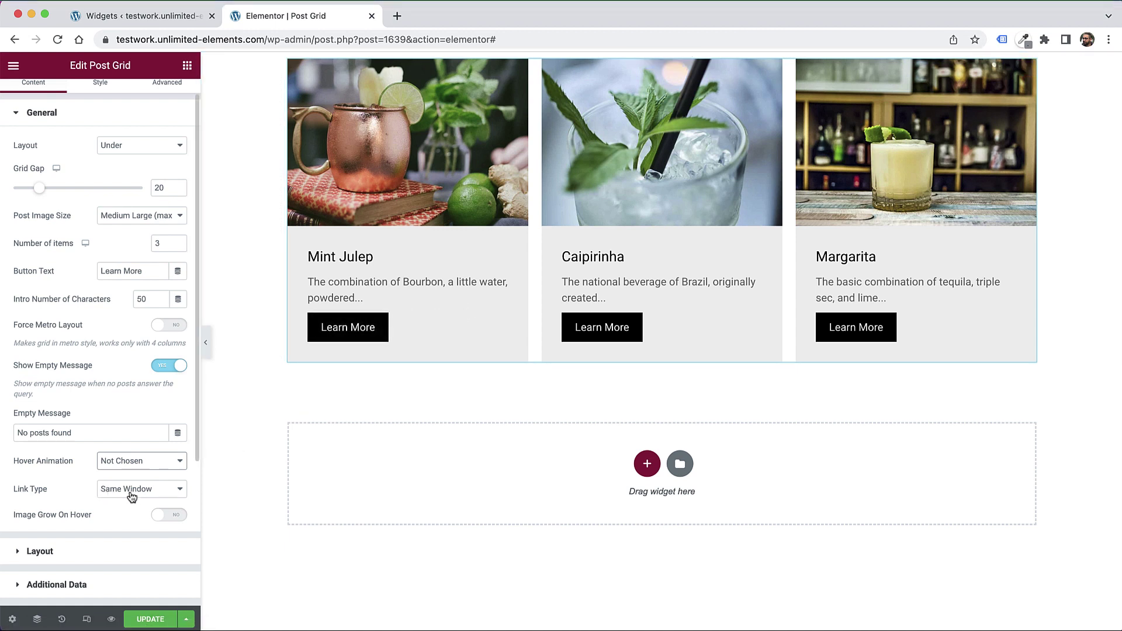
pyautogui.click(131, 490)
pyautogui.click(78, 504)
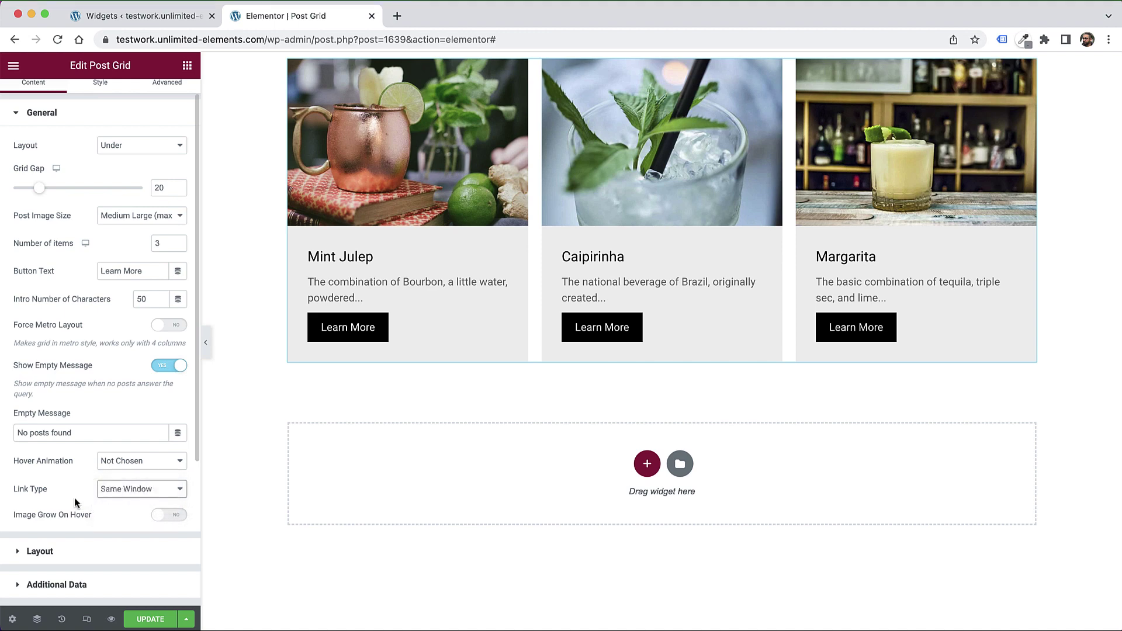
pyautogui.click(169, 514)
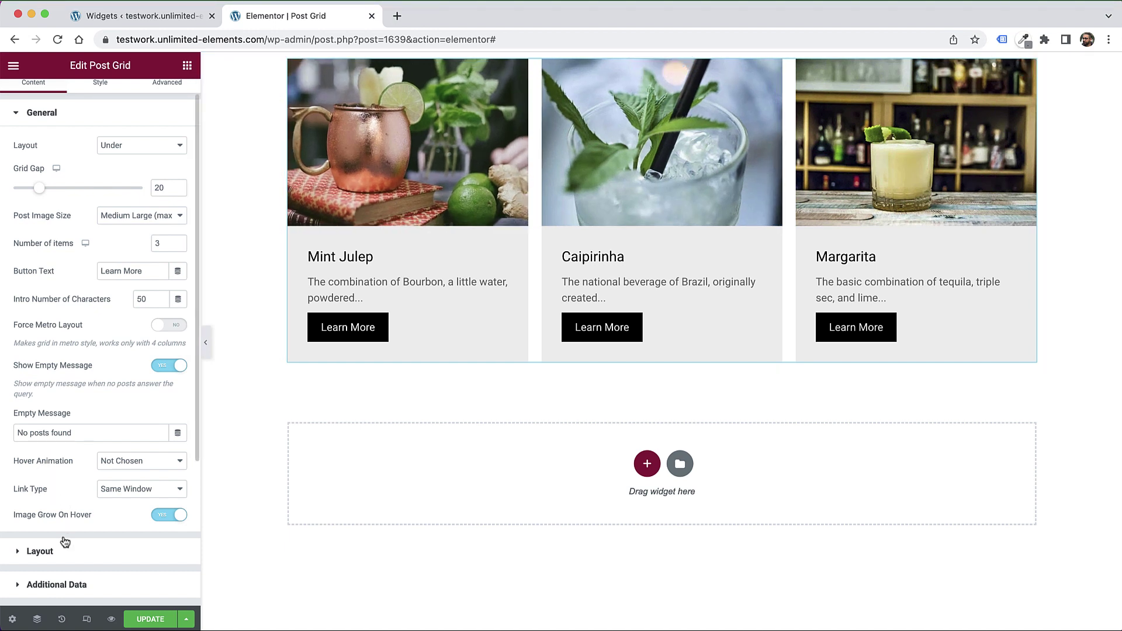
# Step: Expand Layout and toggle the post images off and back on
pyautogui.click(63, 549)
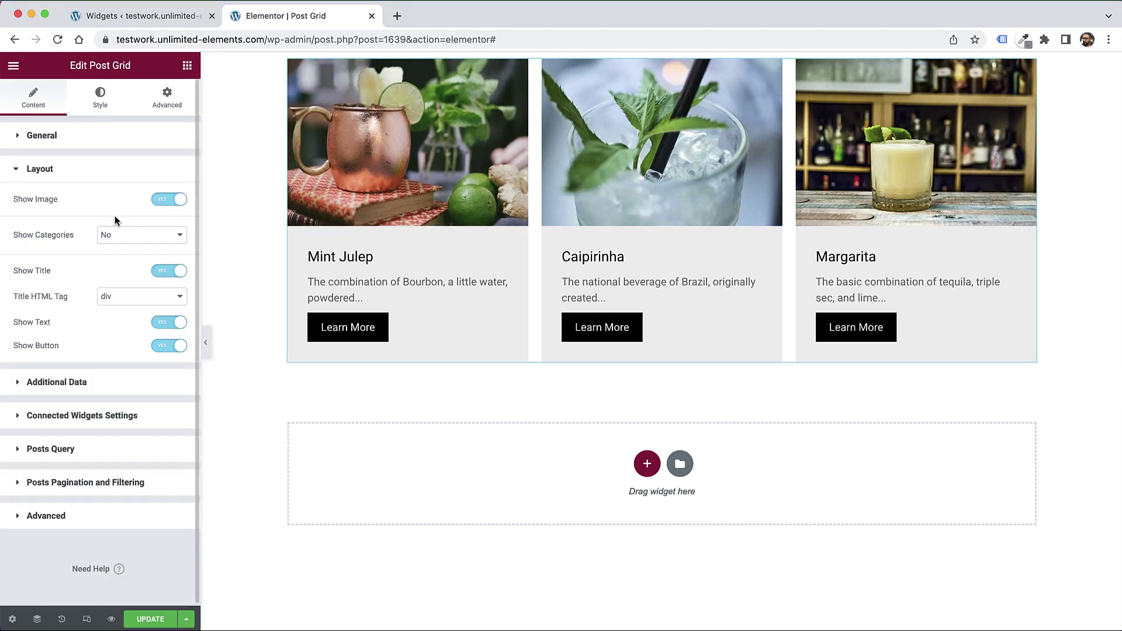
pyautogui.click(174, 201)
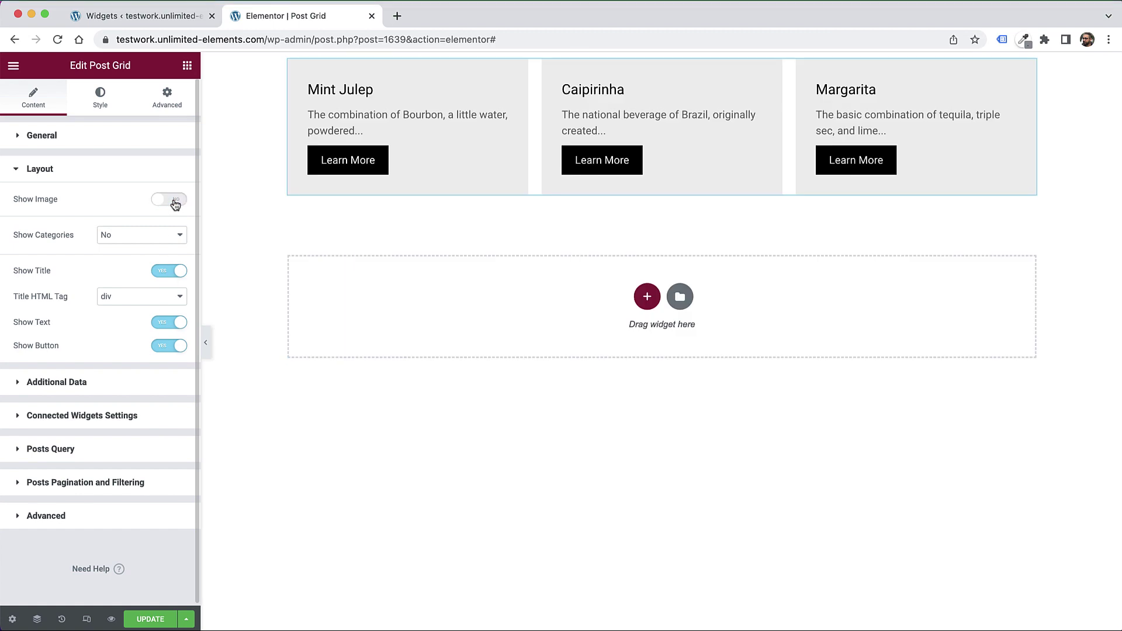
pyautogui.click(174, 202)
# Step: Show only each post's main category and turn off the Learn More button
pyautogui.click(144, 237)
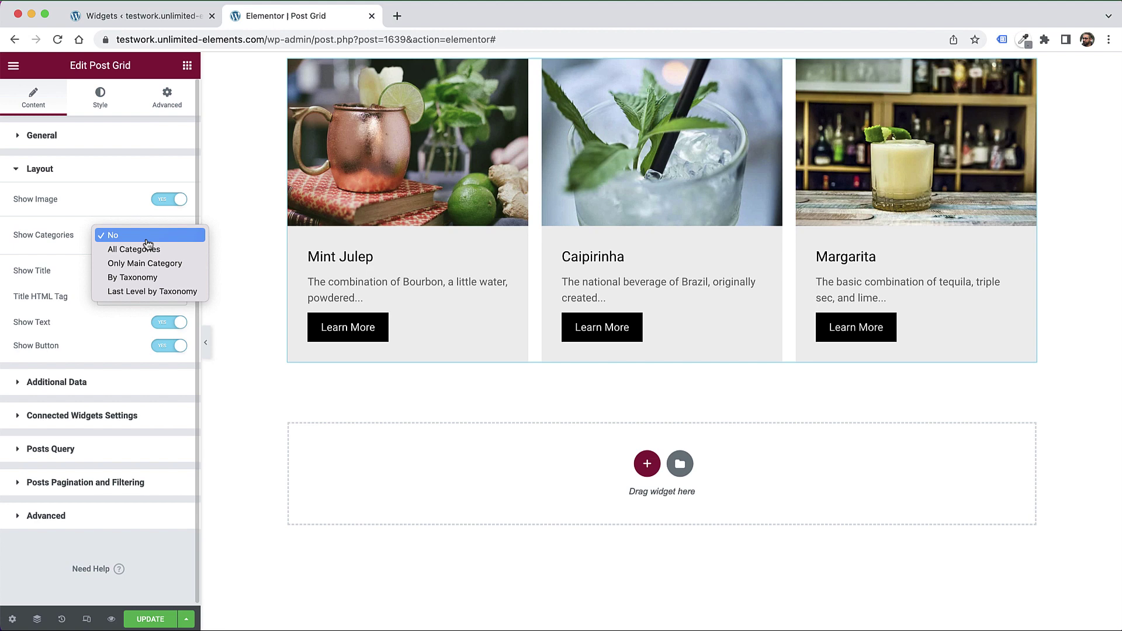
pyautogui.click(134, 268)
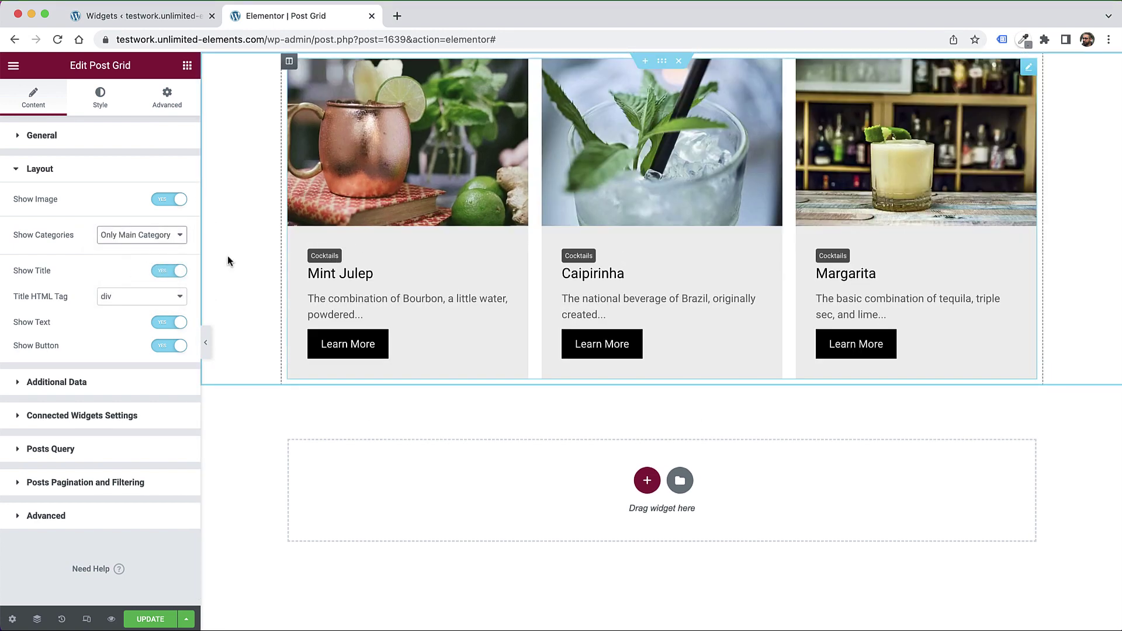
pyautogui.click(141, 235)
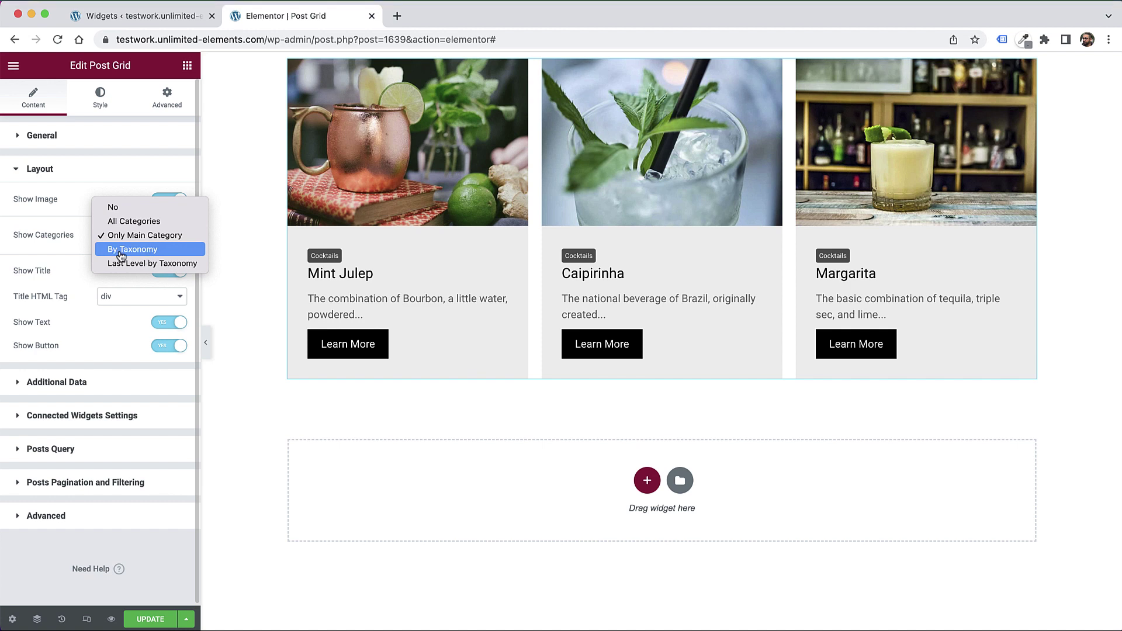
pyautogui.click(66, 292)
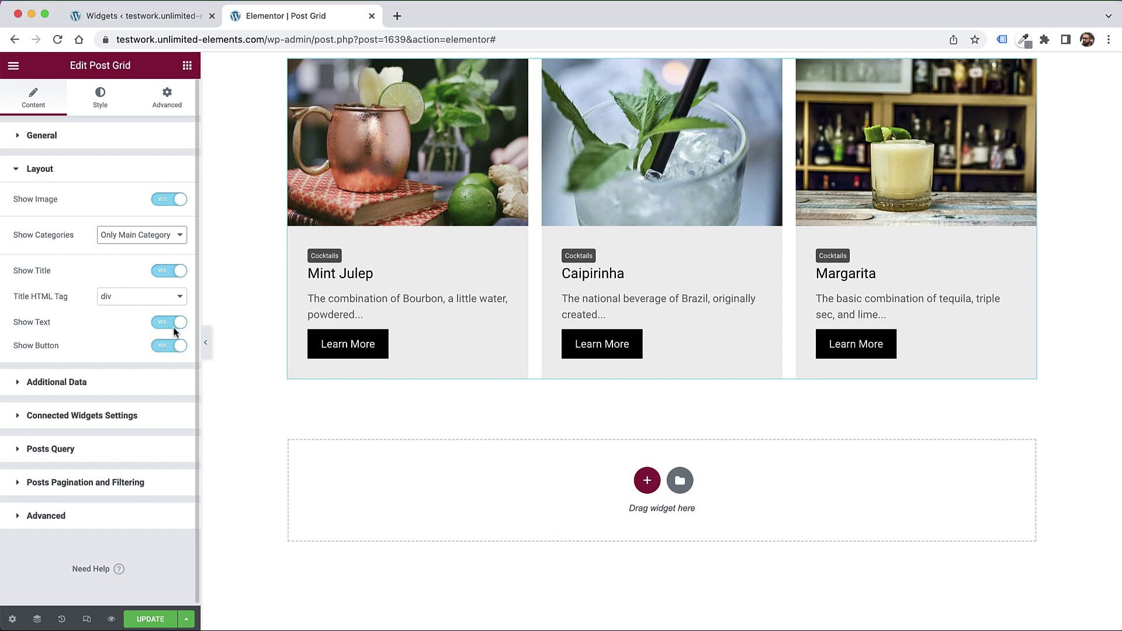
pyautogui.click(166, 349)
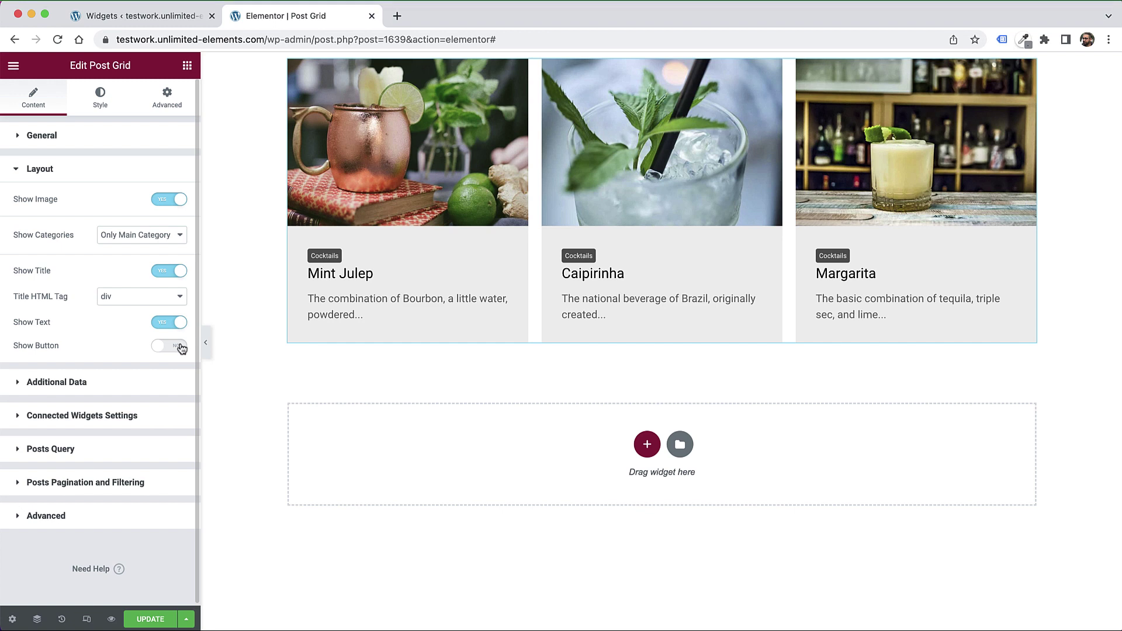
pyautogui.click(78, 383)
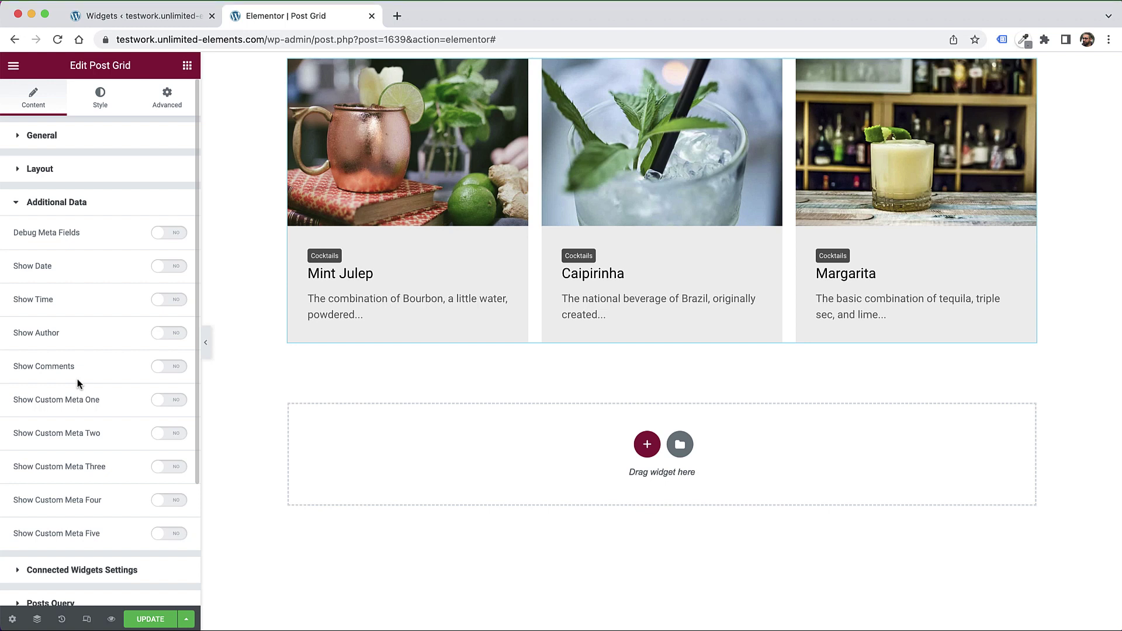
pyautogui.click(169, 266)
pyautogui.click(169, 427)
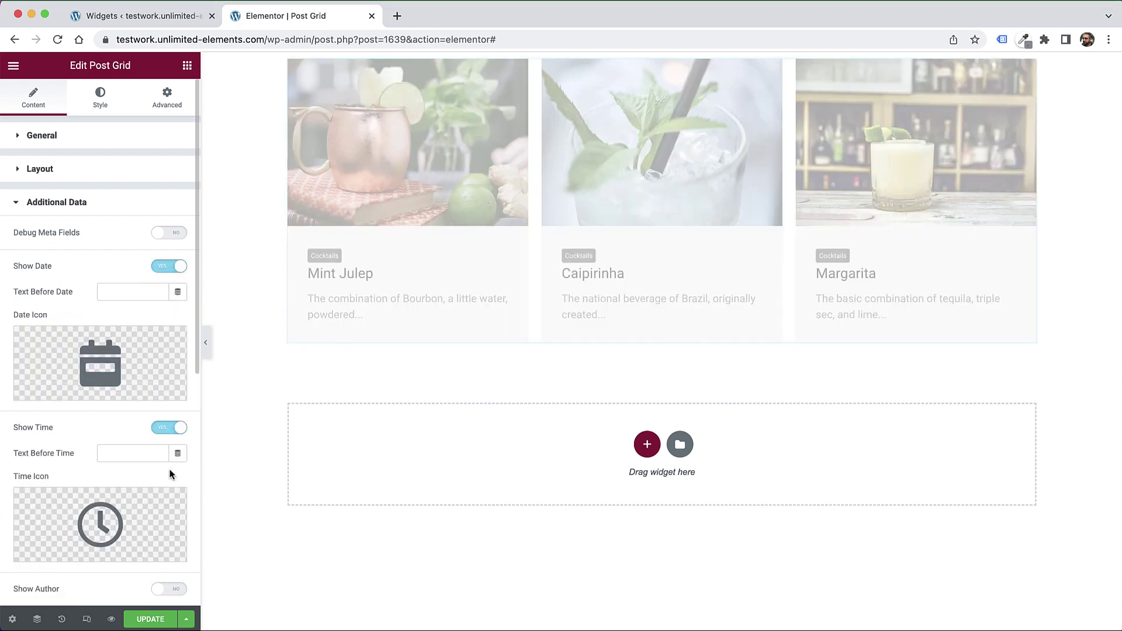
pyautogui.scroll(-1, 172, 477)
pyautogui.scroll(-2, 171, 503)
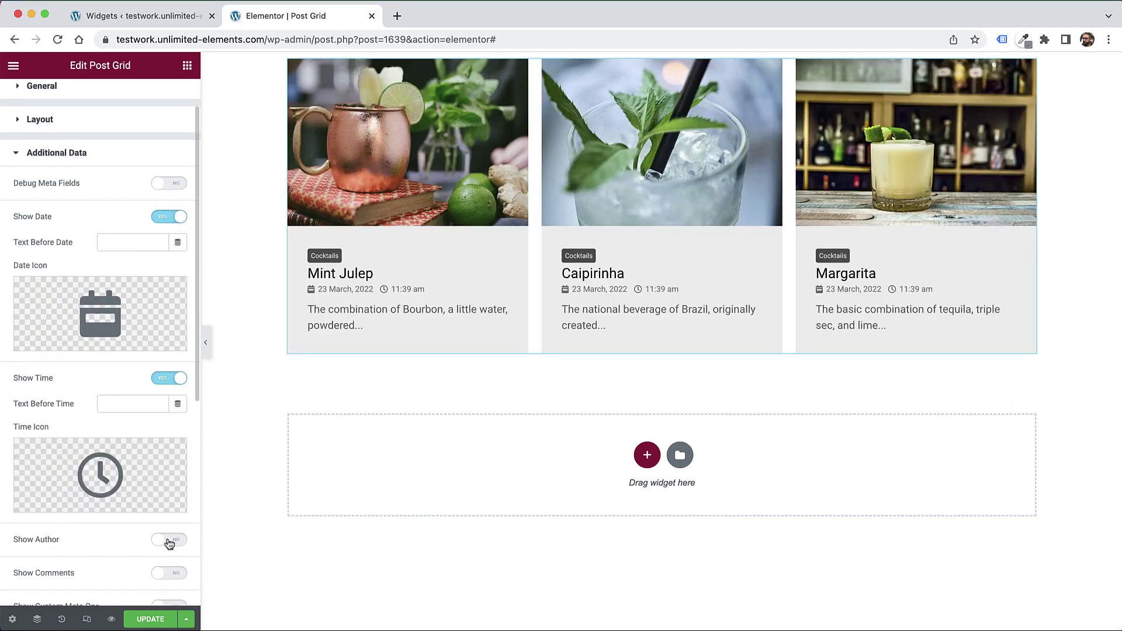
pyautogui.click(168, 539)
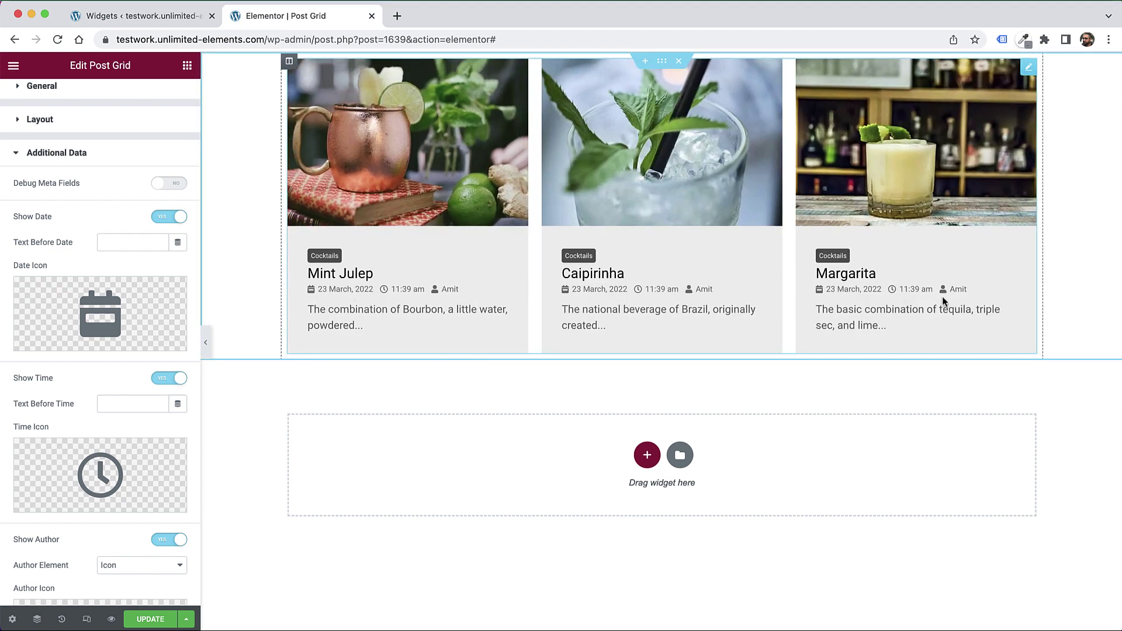
pyautogui.click(169, 217)
pyautogui.click(169, 252)
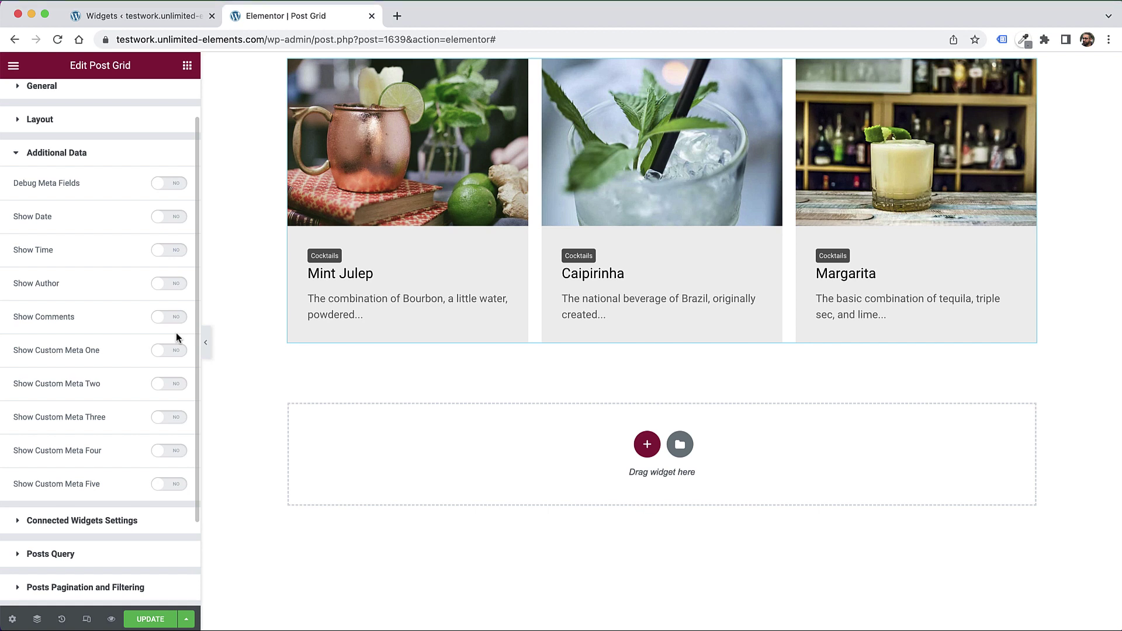
# Step: Add a custom meta field to the cards with the field name 'difficulty'
pyautogui.click(179, 350)
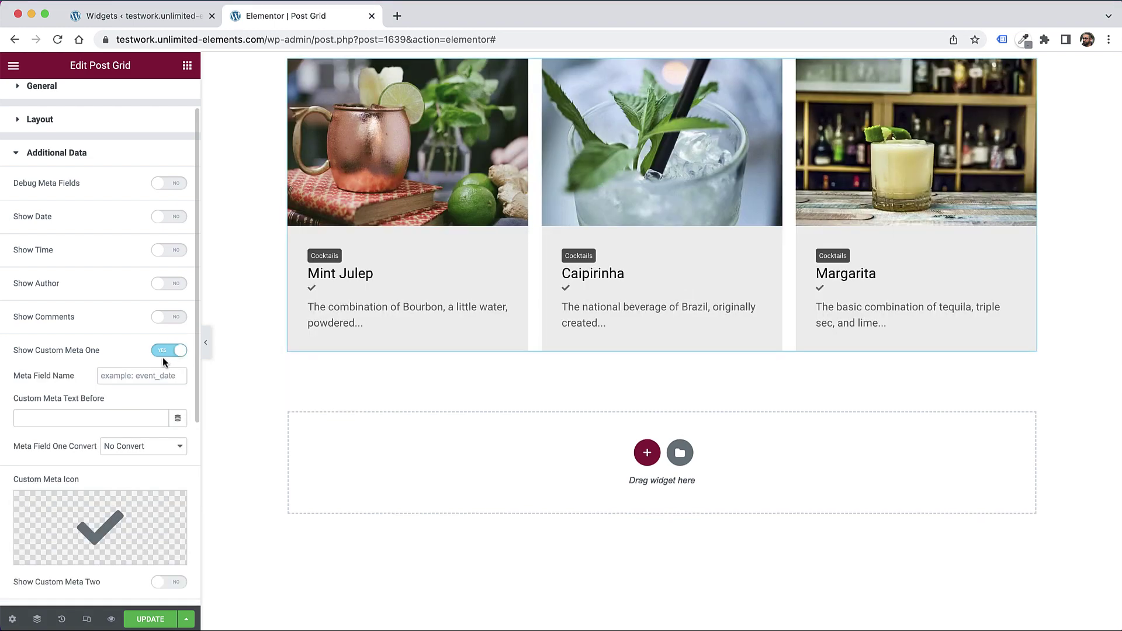
pyautogui.click(152, 374)
pyautogui.click(126, 380)
pyautogui.write('dl')
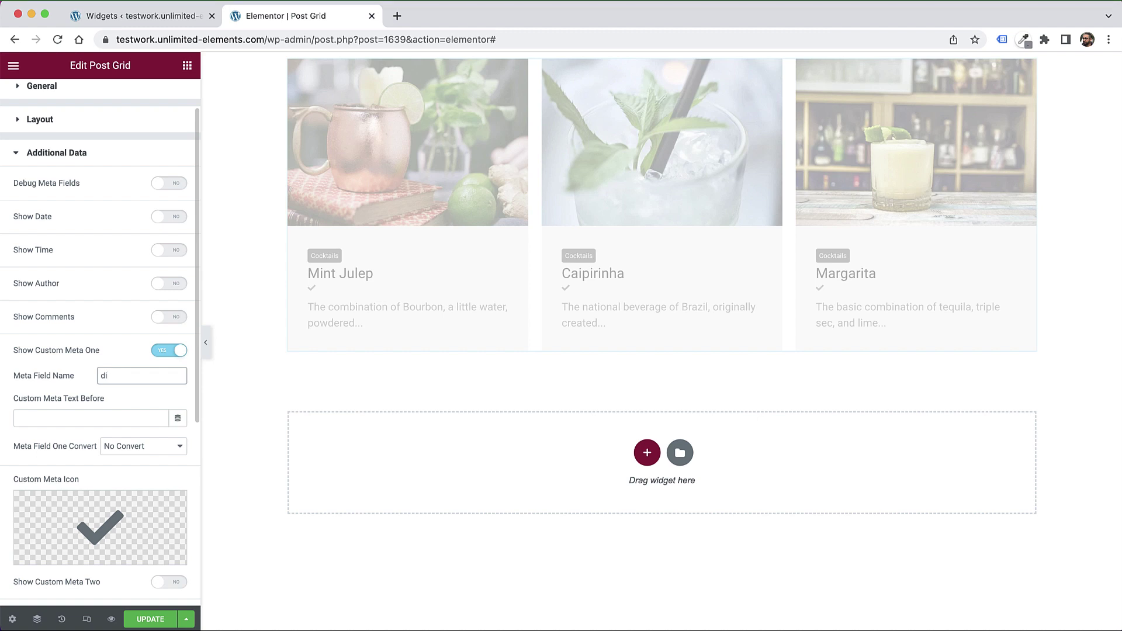
pyautogui.write('ff')
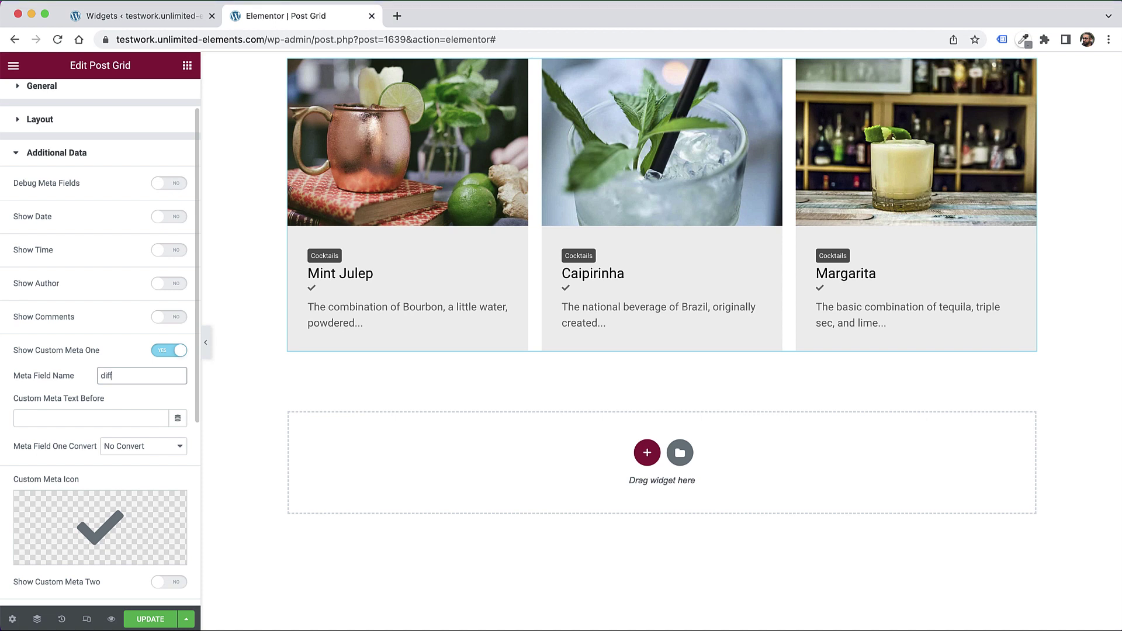
pyautogui.write('iculty')
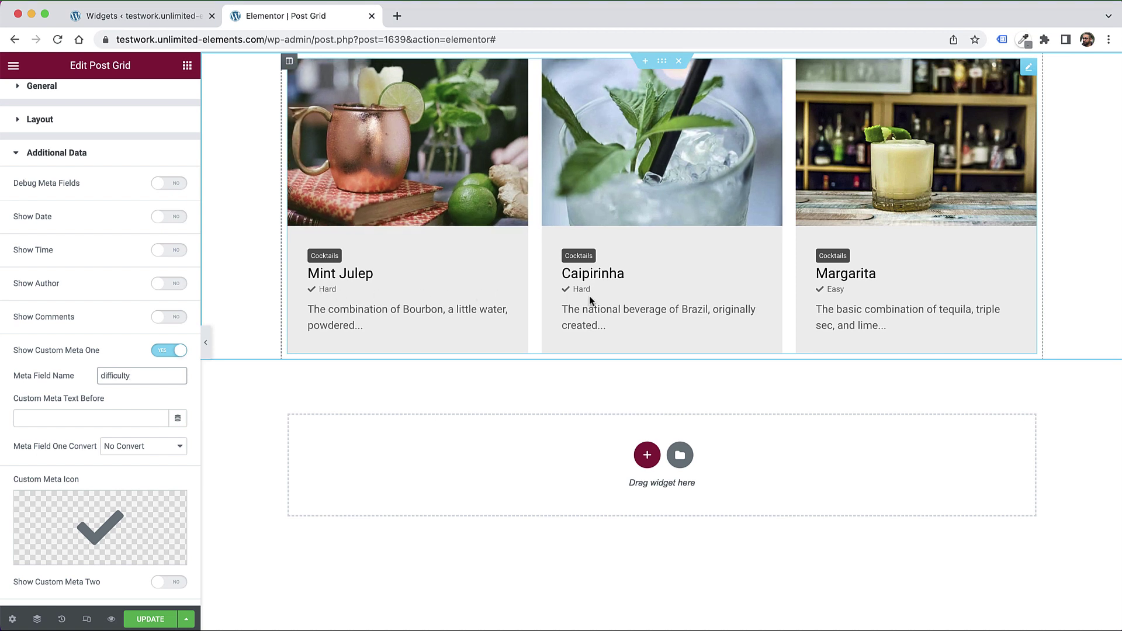
# Step: Set the Custom Meta Text Before to 'Difficulty:' and collapse Additional Data
pyautogui.click(131, 374)
pyautogui.doubleClick(126, 375)
pyautogui.press('super+c')
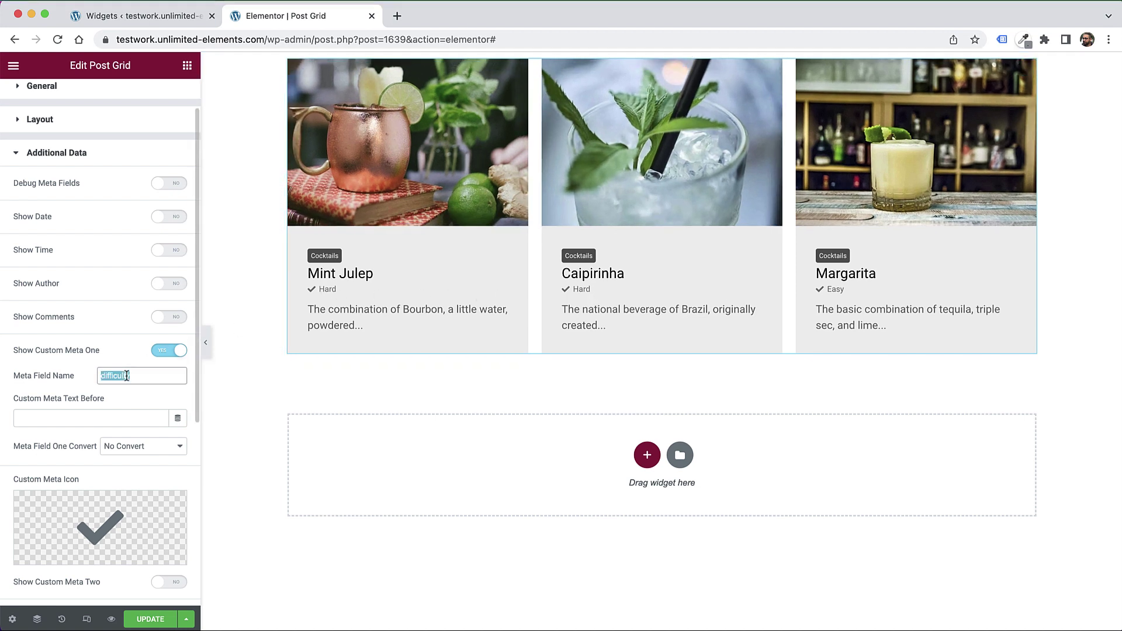
pyautogui.click(22, 418)
pyautogui.press('super+v')
pyautogui.click(22, 418)
pyautogui.press('BackSpace')
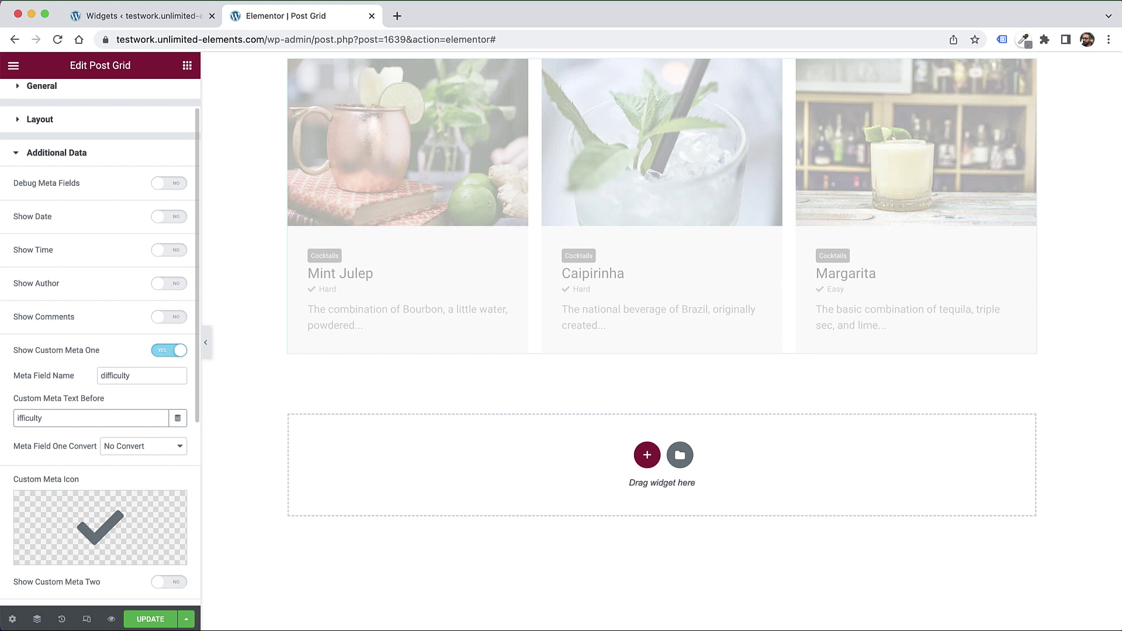
pyautogui.write('D')
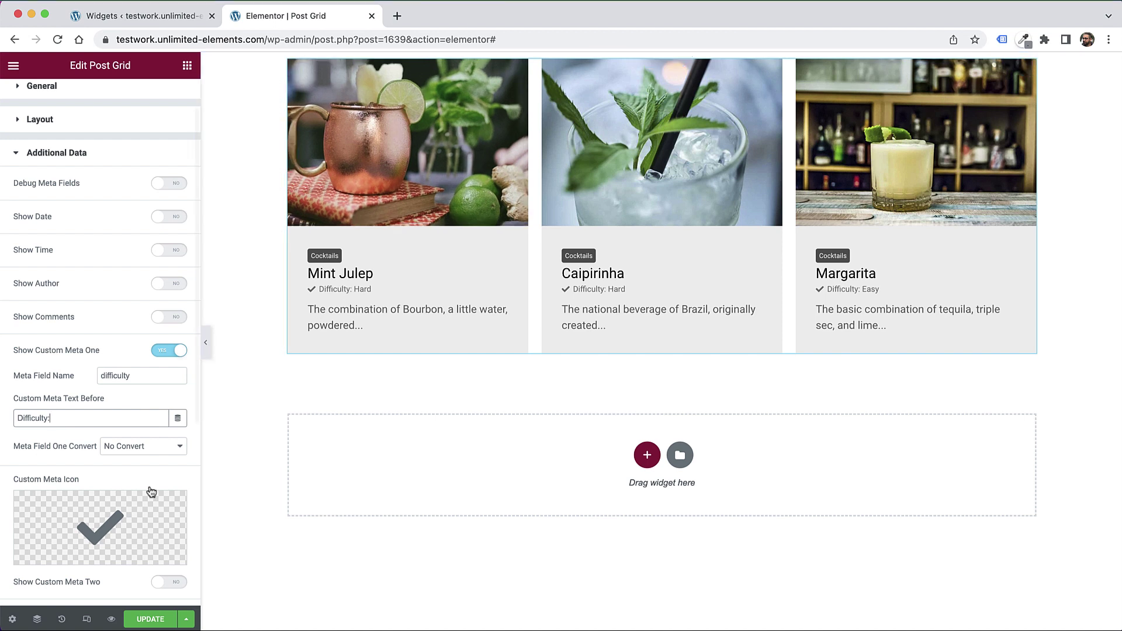
pyautogui.moveTo(113, 520)
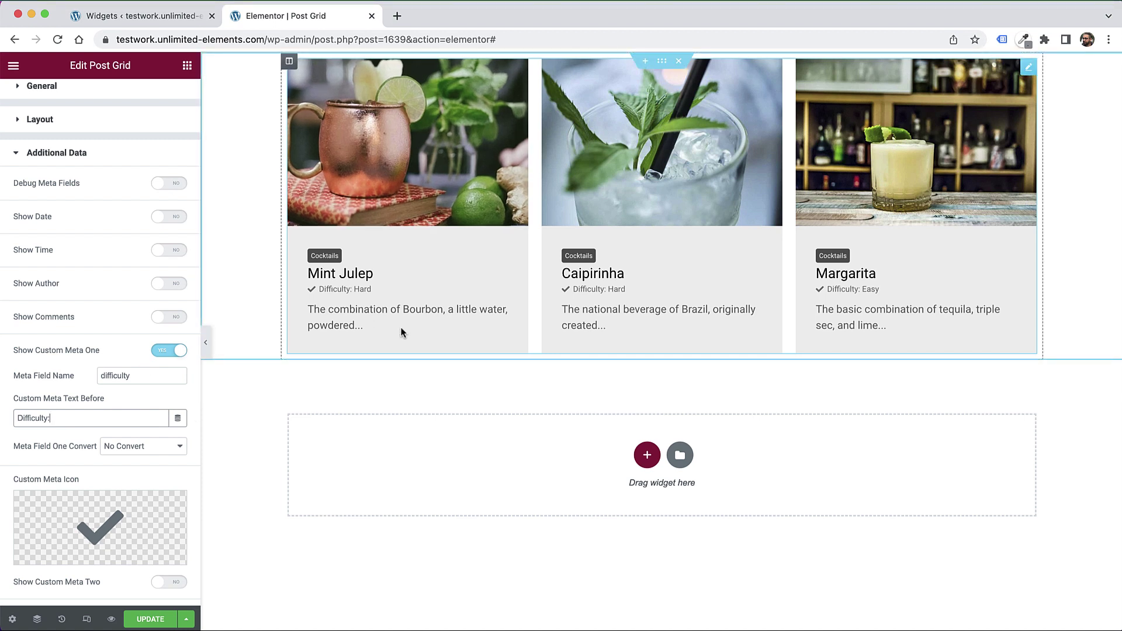
pyautogui.click(87, 160)
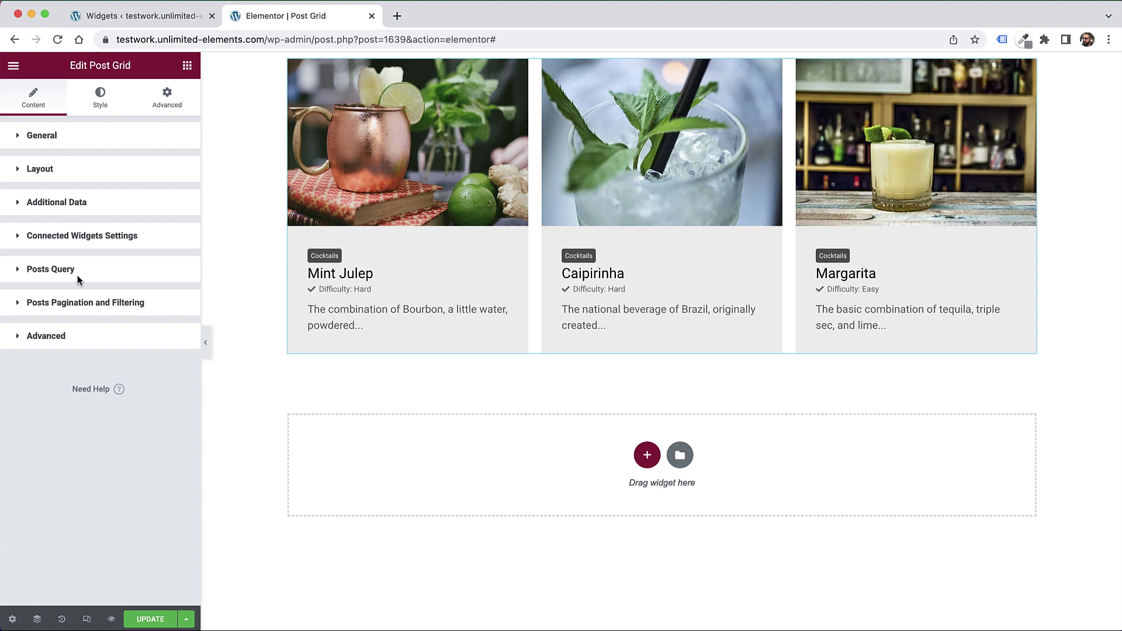
# Step: In Posts Pagination and Filtering, enable Post Filtering and choose 'Using Pagination Widget' for Pagination
pyautogui.click(74, 305)
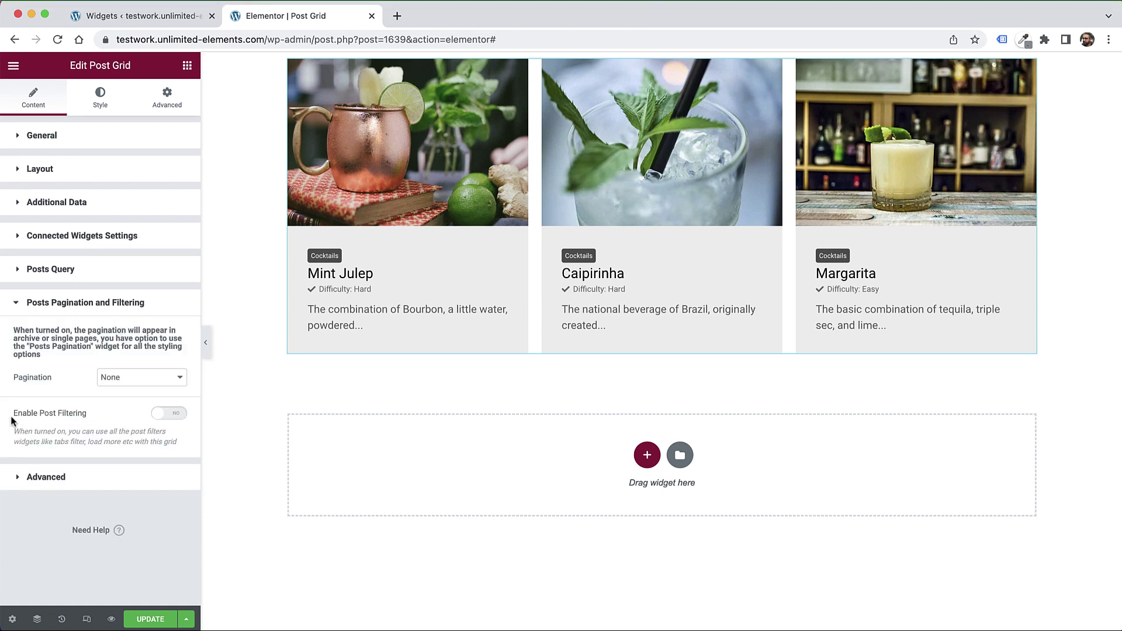
pyautogui.click(163, 416)
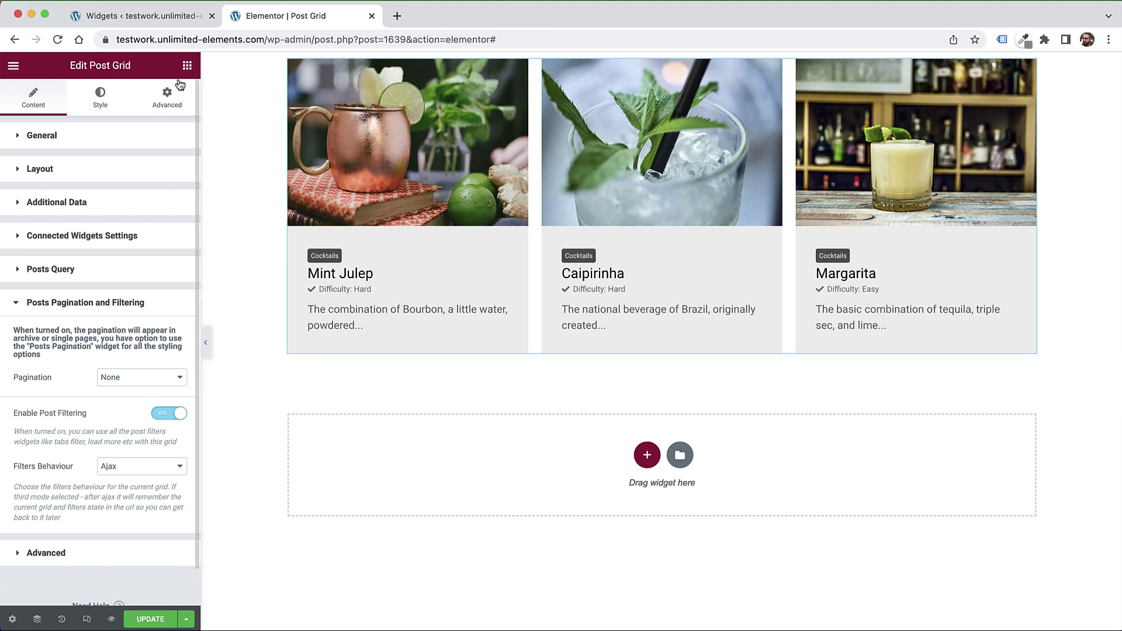
pyautogui.click(113, 383)
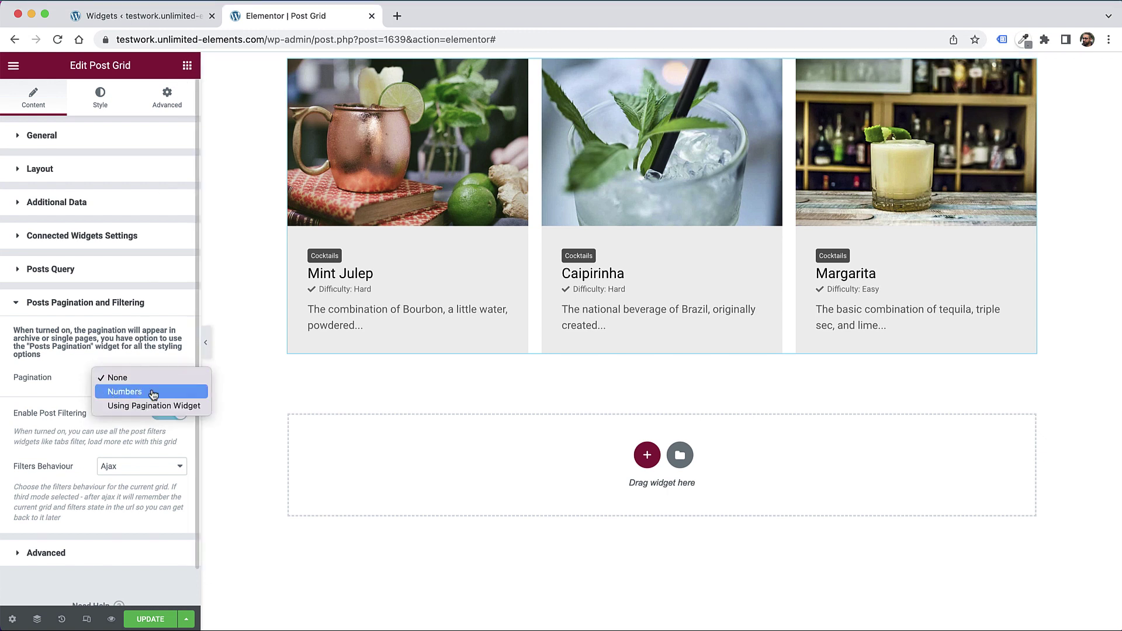
pyautogui.click(47, 429)
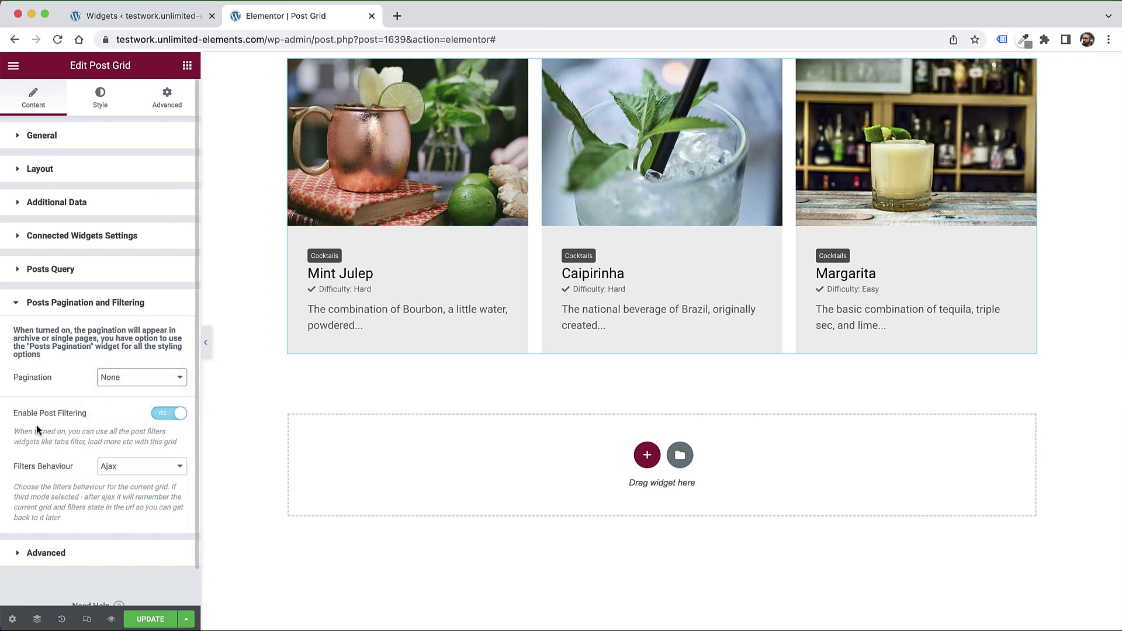
pyautogui.click(140, 381)
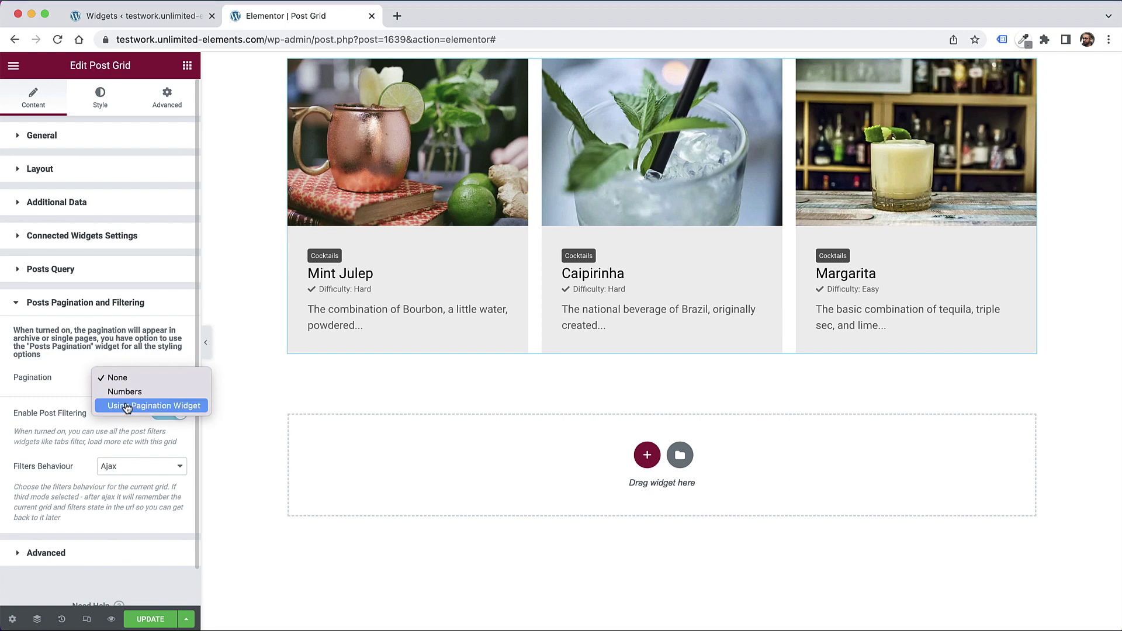
pyautogui.click(140, 404)
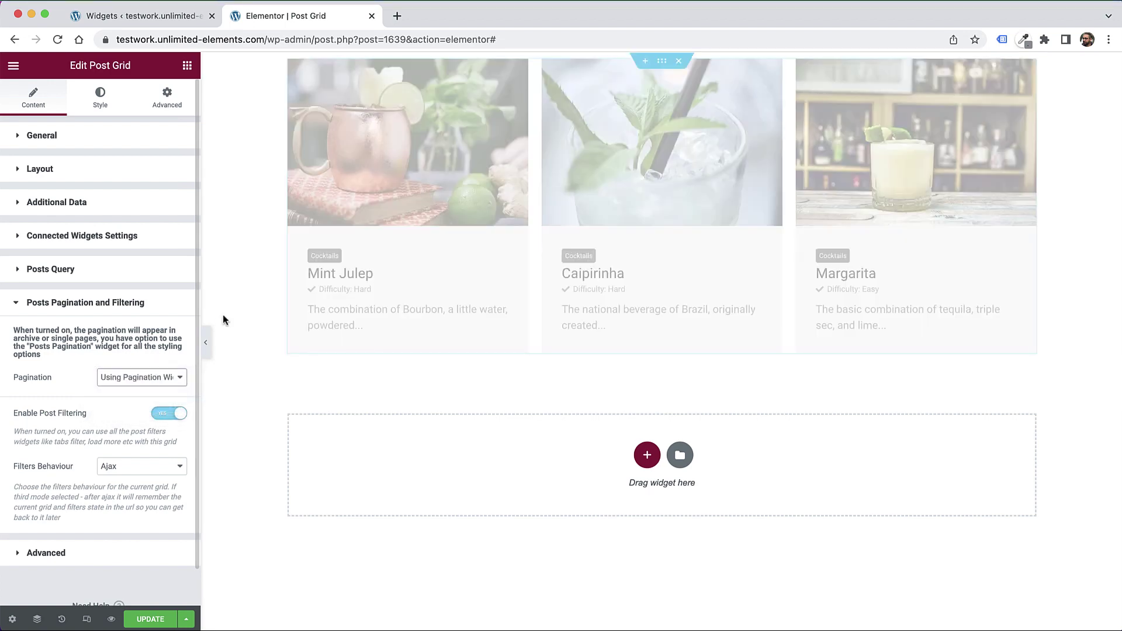
# Step: Search widgets for 'pagin' and place a Post Pagination widget below the grid
pyautogui.click(186, 64)
pyautogui.write('pagin')
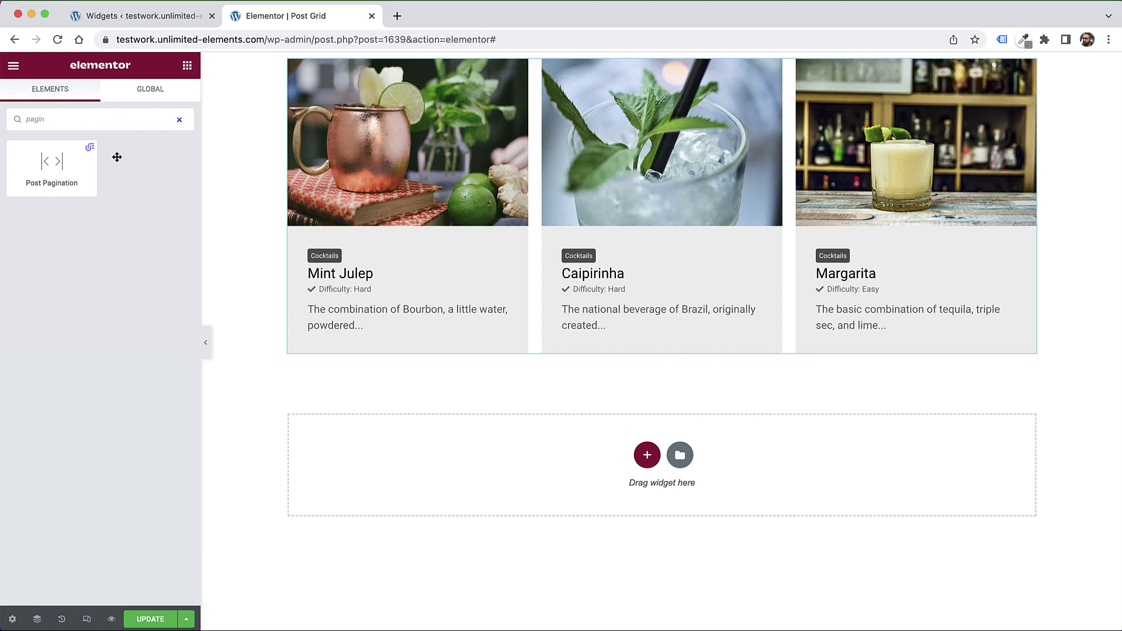
pyautogui.moveTo(117, 157); pyautogui.dragTo(583, 334)
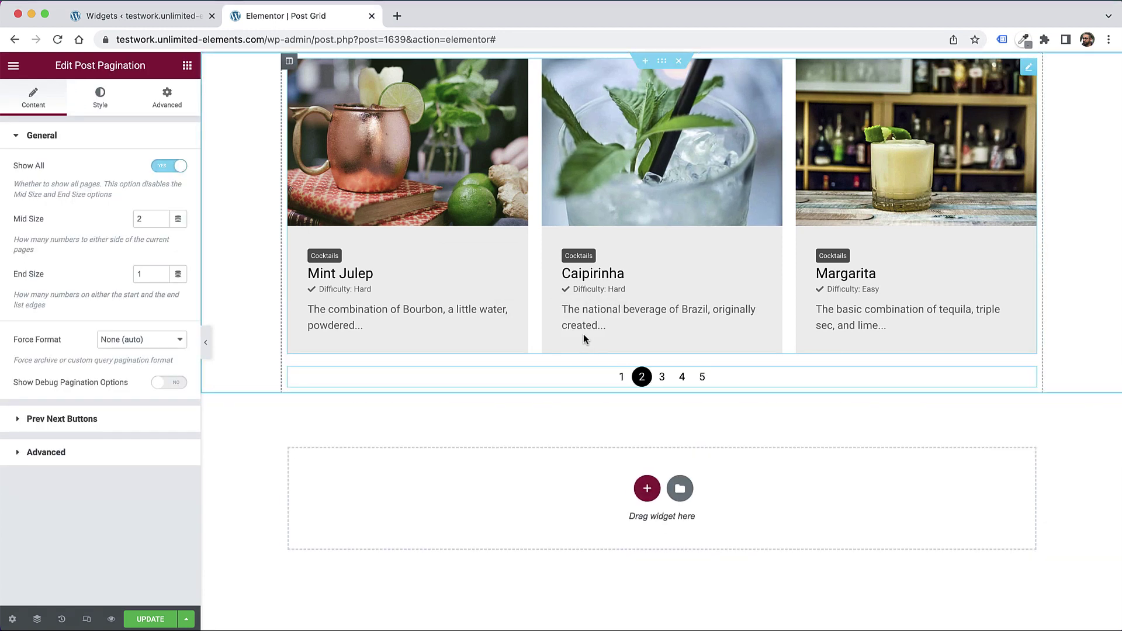
# Step: Enable Put Prev Next Buttons, turn Show All off, and save the page
pyautogui.click(115, 422)
pyautogui.click(166, 201)
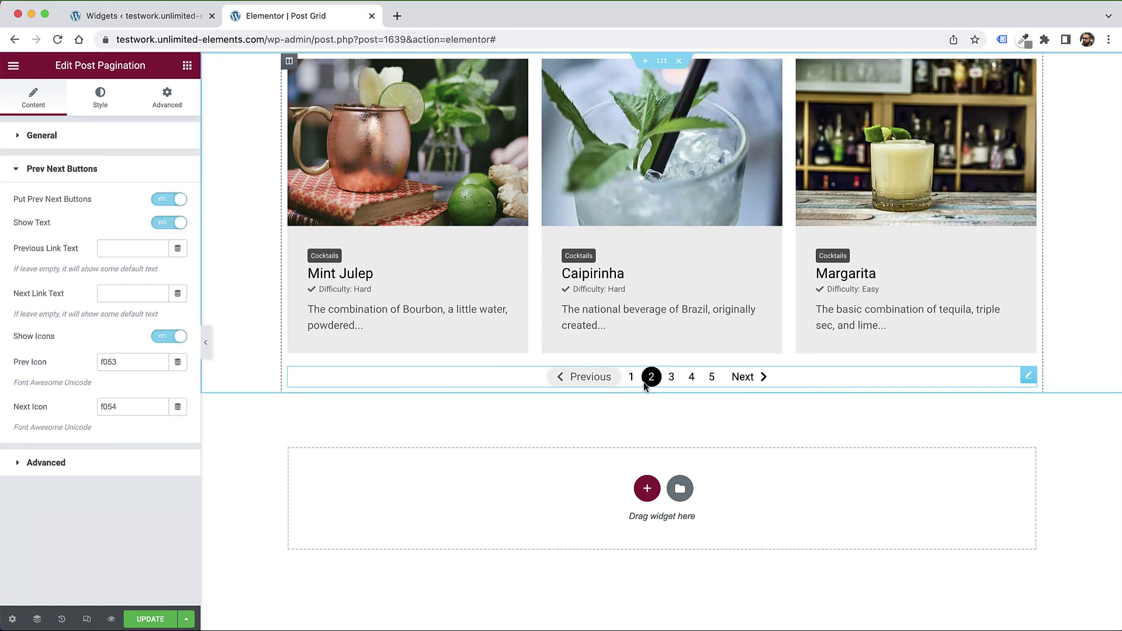
pyautogui.click(124, 140)
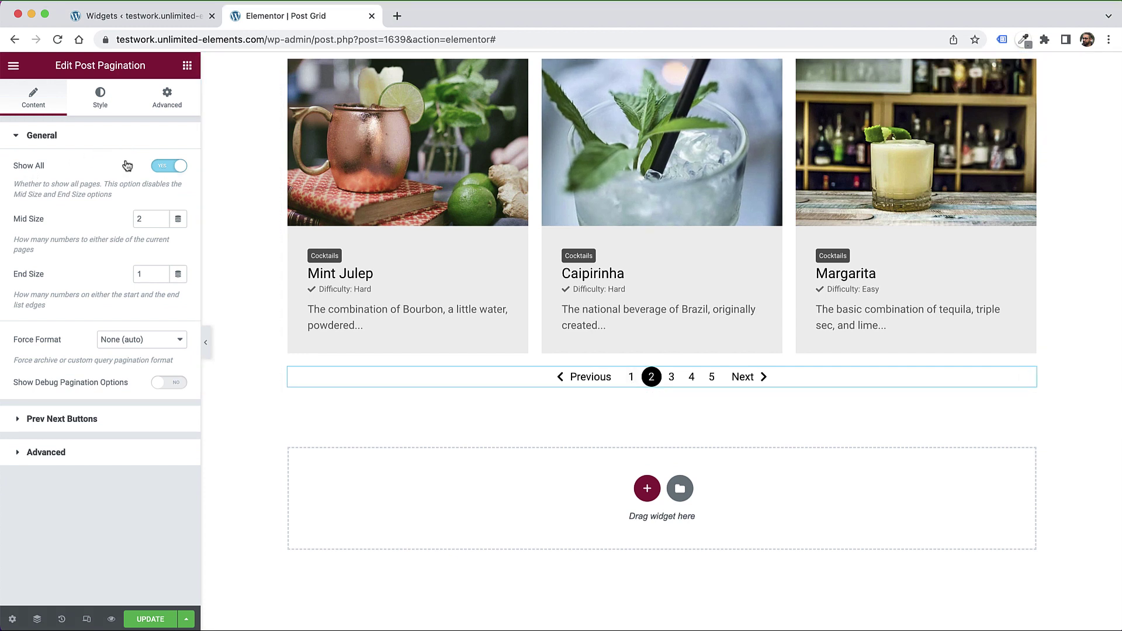
pyautogui.click(175, 167)
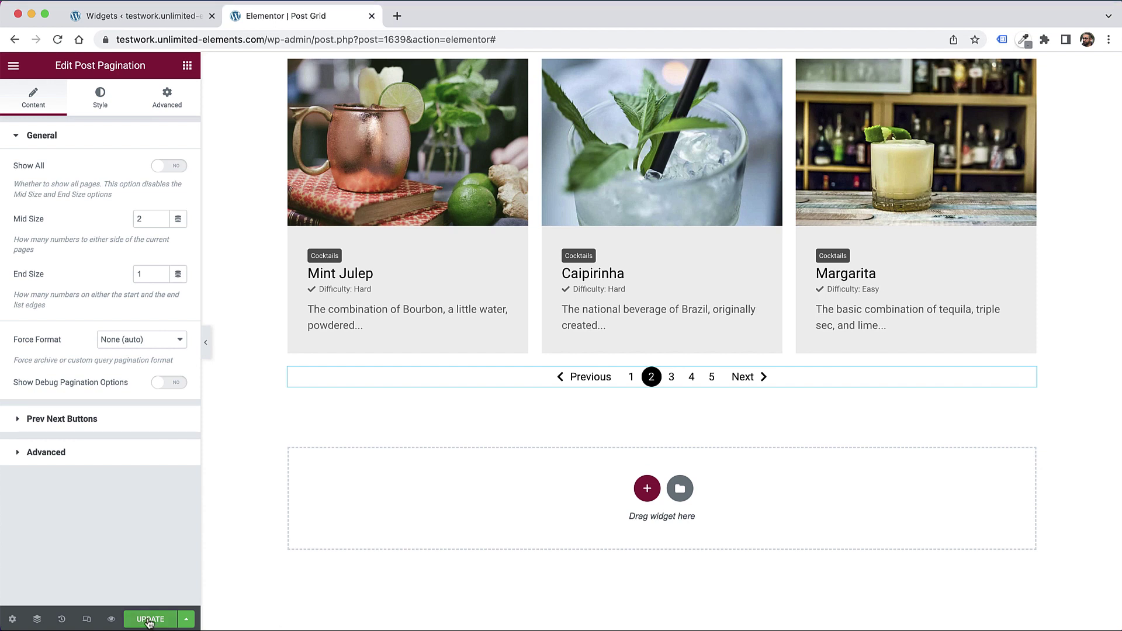
pyautogui.click(150, 620)
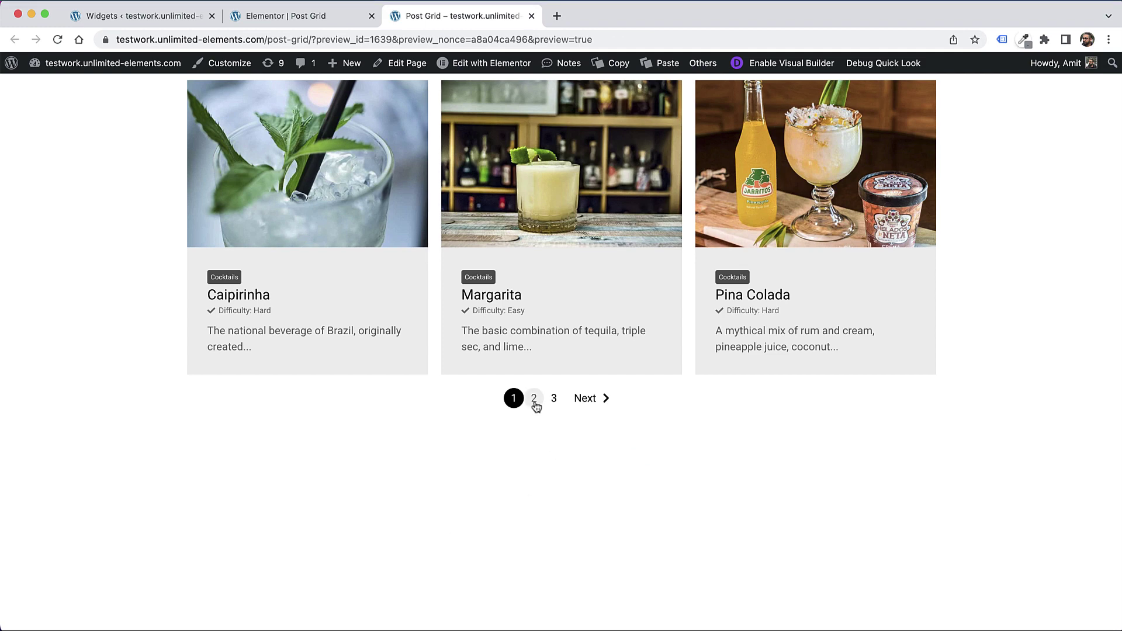
pyautogui.click(535, 399)
pyautogui.click(591, 400)
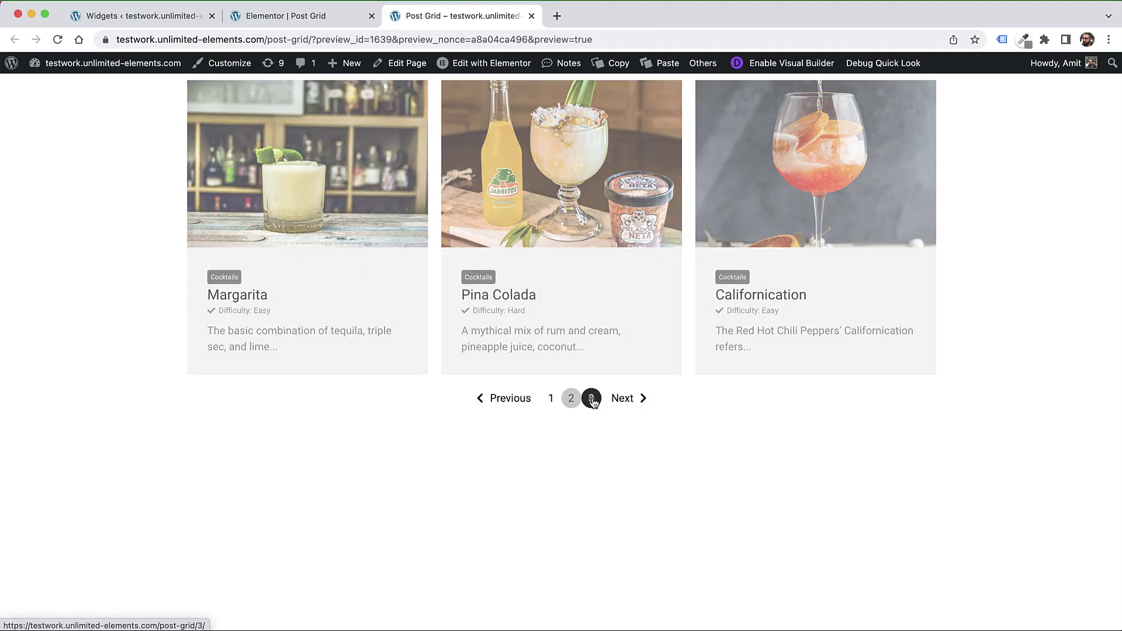
pyautogui.click(595, 399)
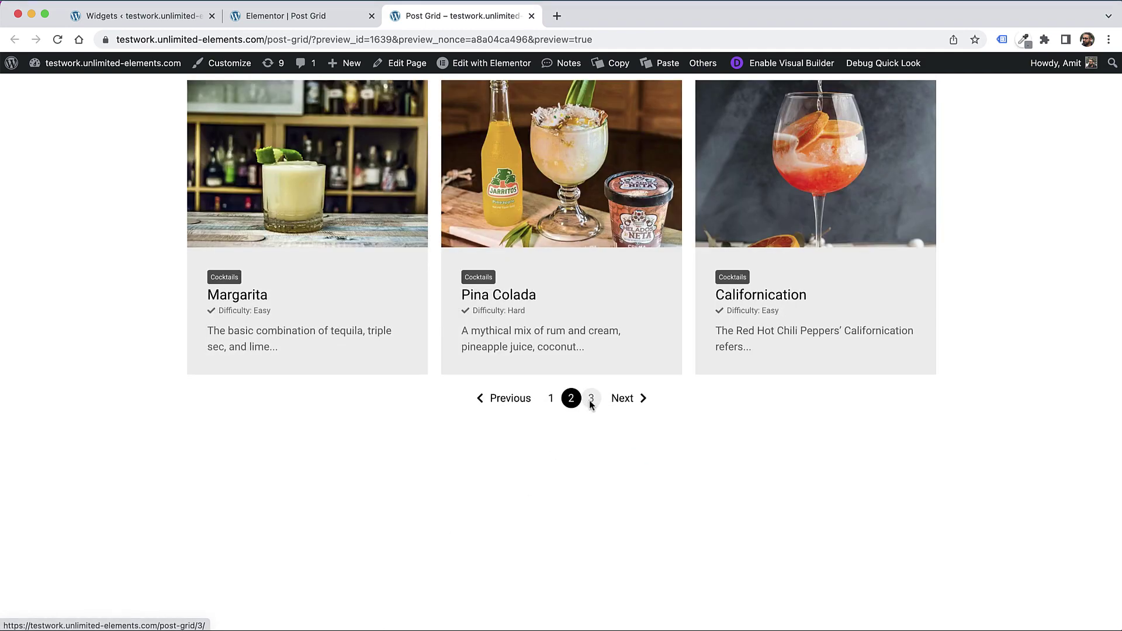
pyautogui.click(551, 399)
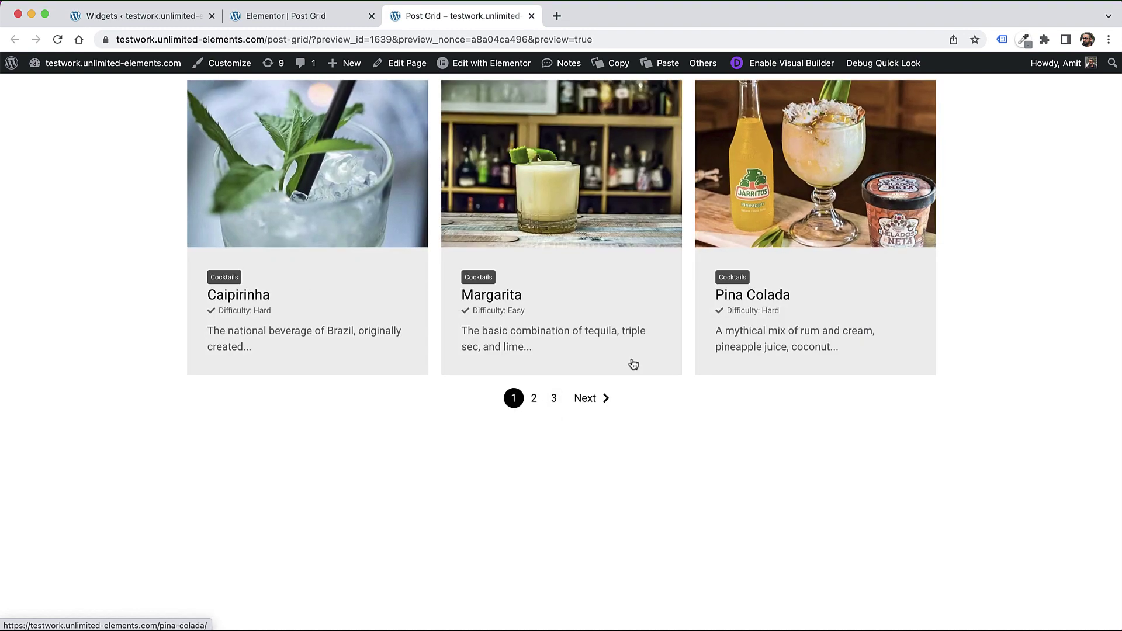
pyautogui.click(294, 17)
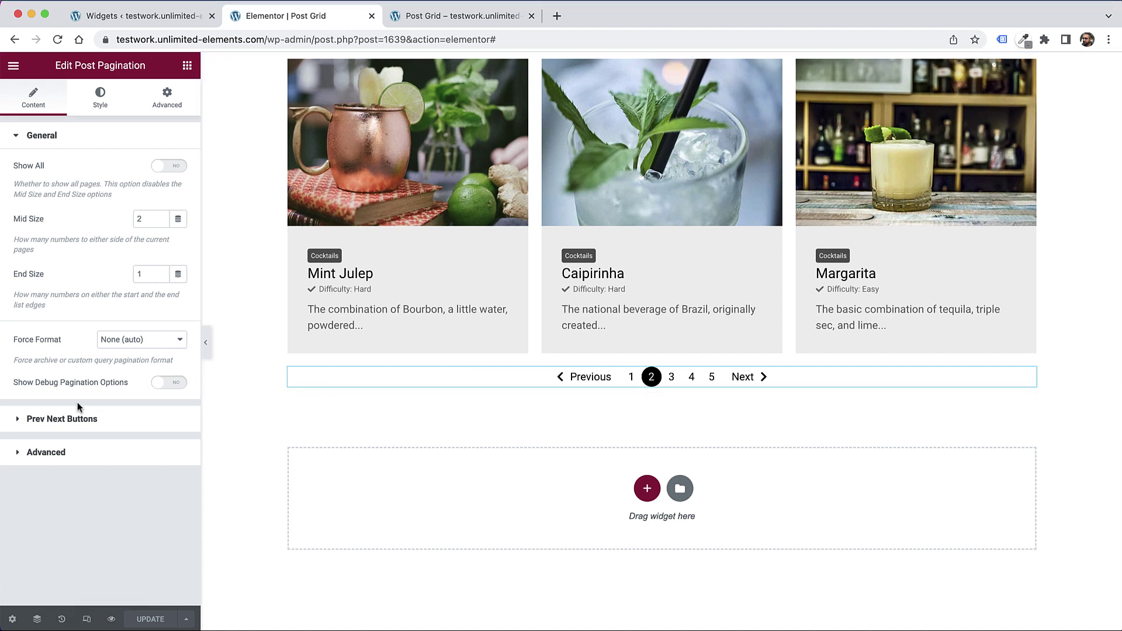
# Step: Add Desserts to the grid's included terms and set the terms relation to Or
pyautogui.click(571, 87)
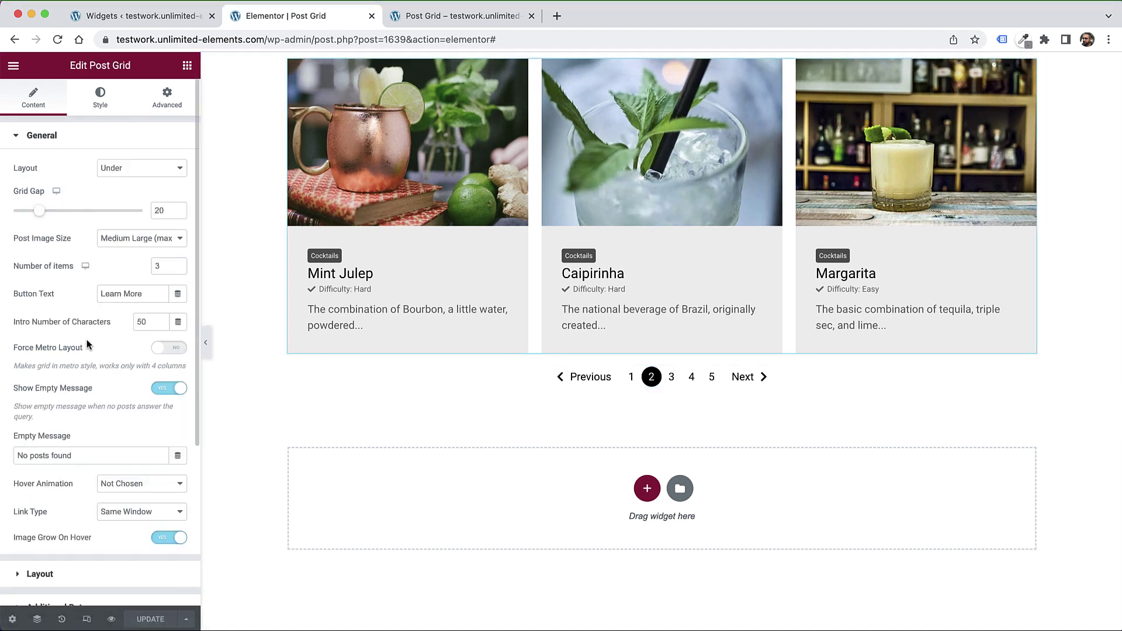
pyautogui.click(48, 138)
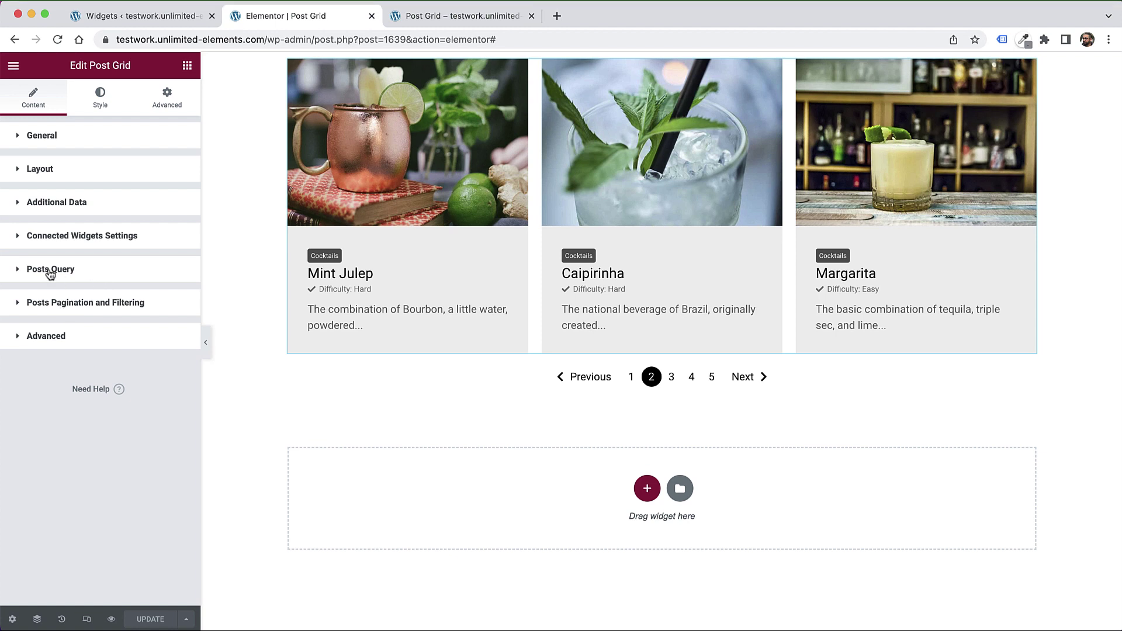
pyautogui.click(101, 275)
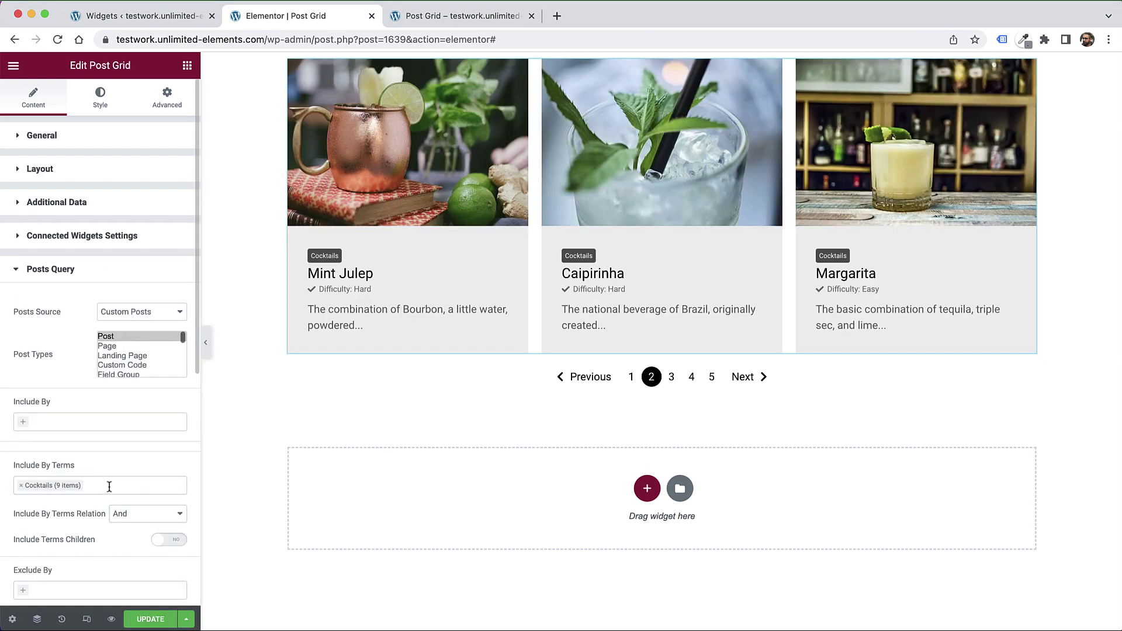
pyautogui.click(110, 487)
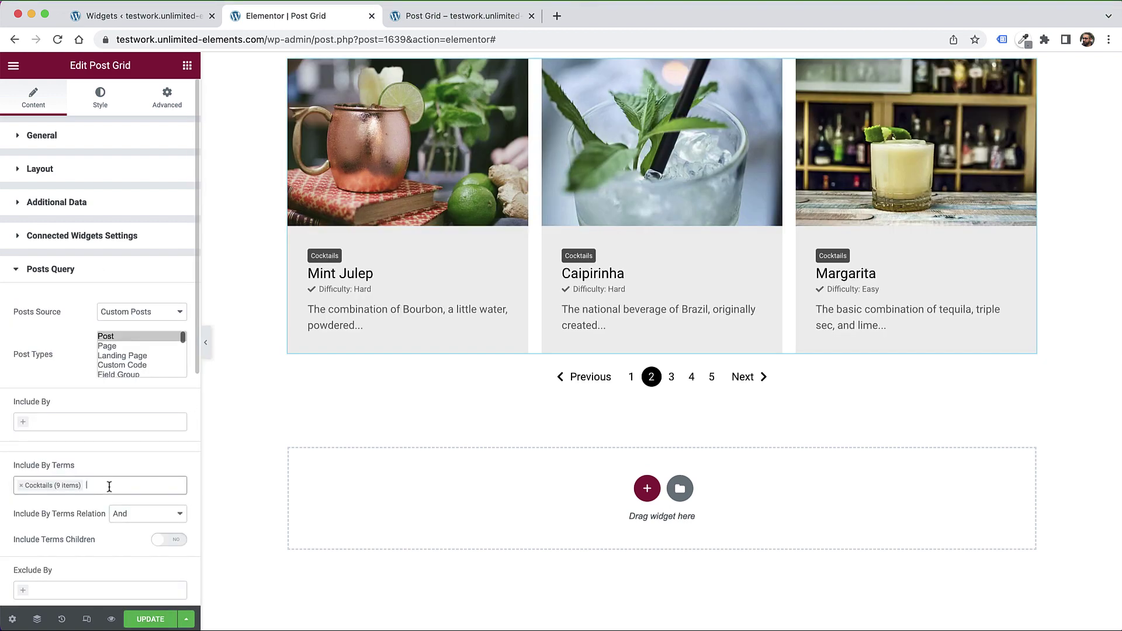
pyautogui.write('des')
pyautogui.click(115, 504)
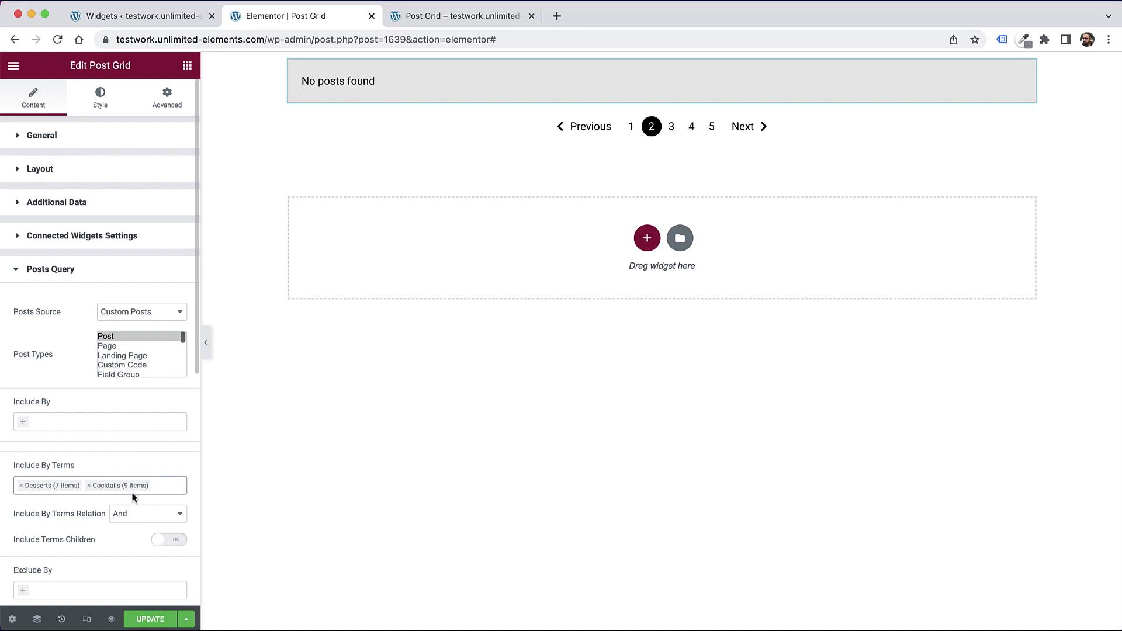
pyautogui.click(124, 516)
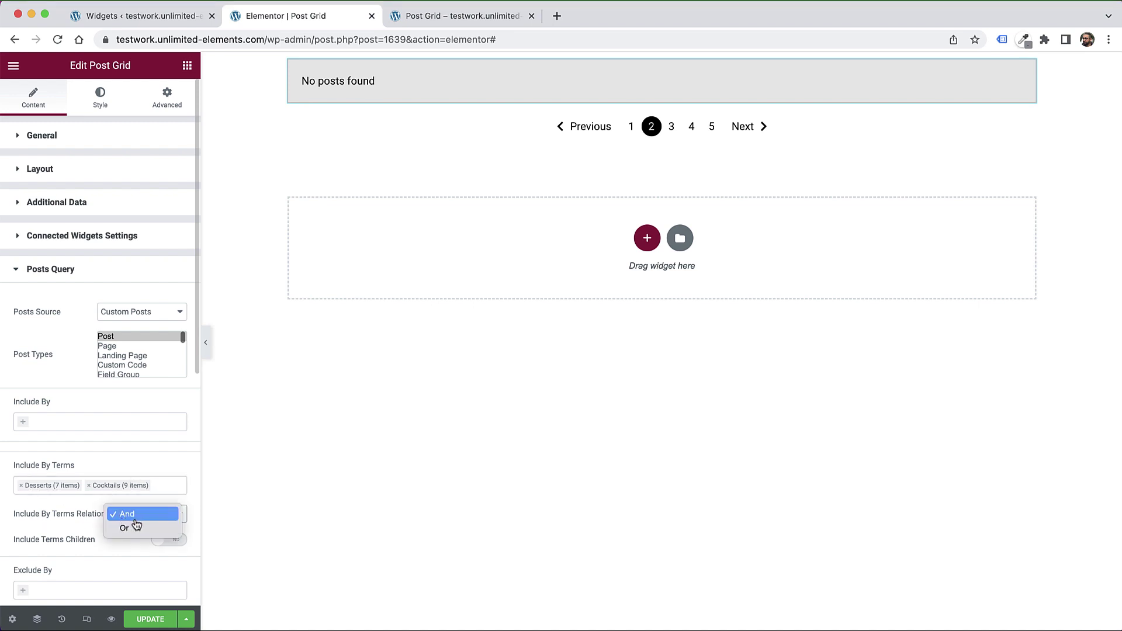
pyautogui.click(131, 528)
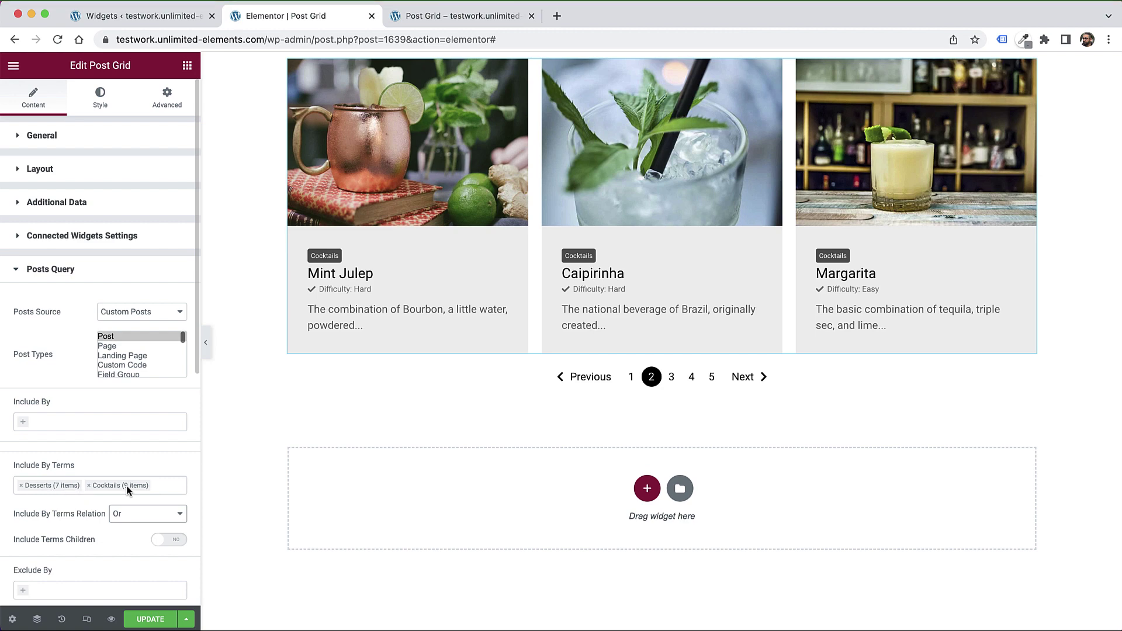
# Step: Turn off Show Custom Meta One in Additional Data and save the page
pyautogui.click(62, 211)
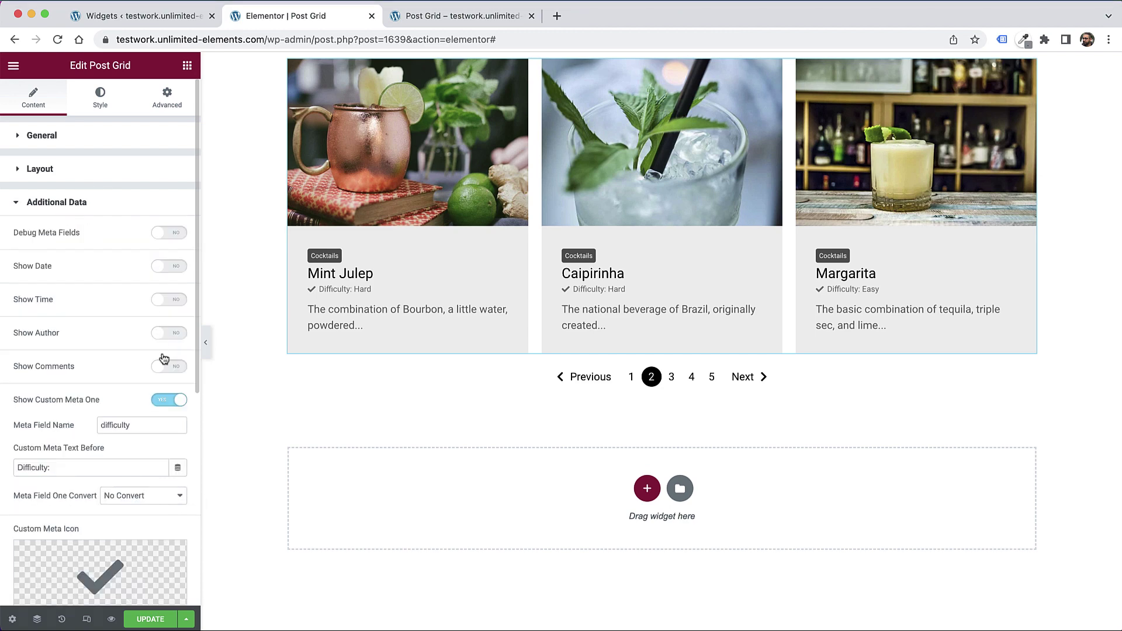
pyautogui.click(171, 399)
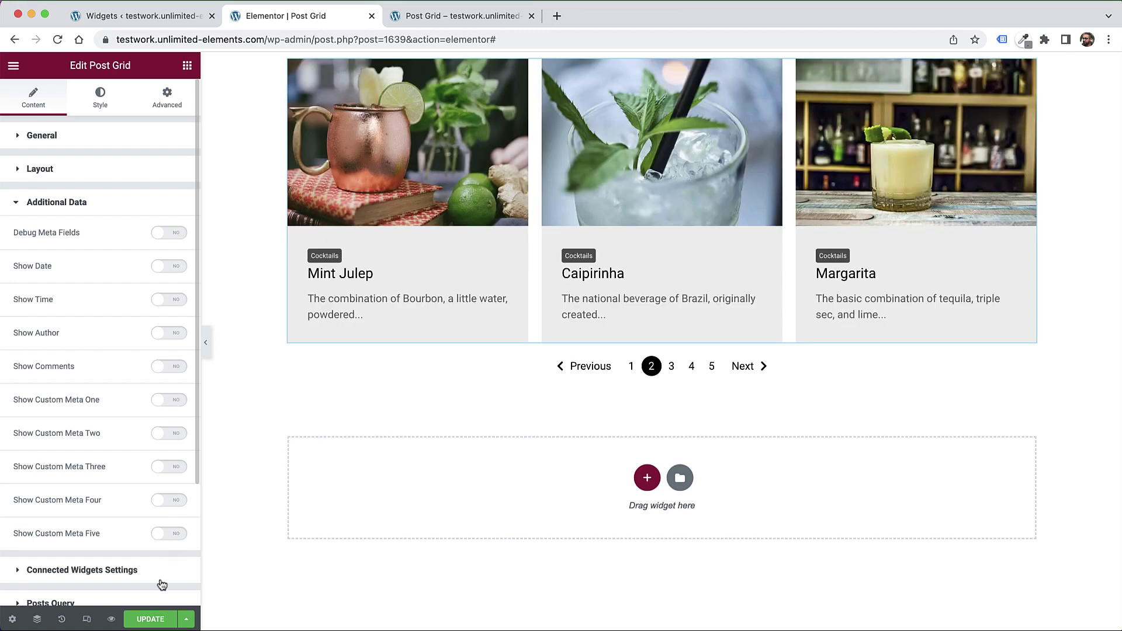
pyautogui.click(151, 621)
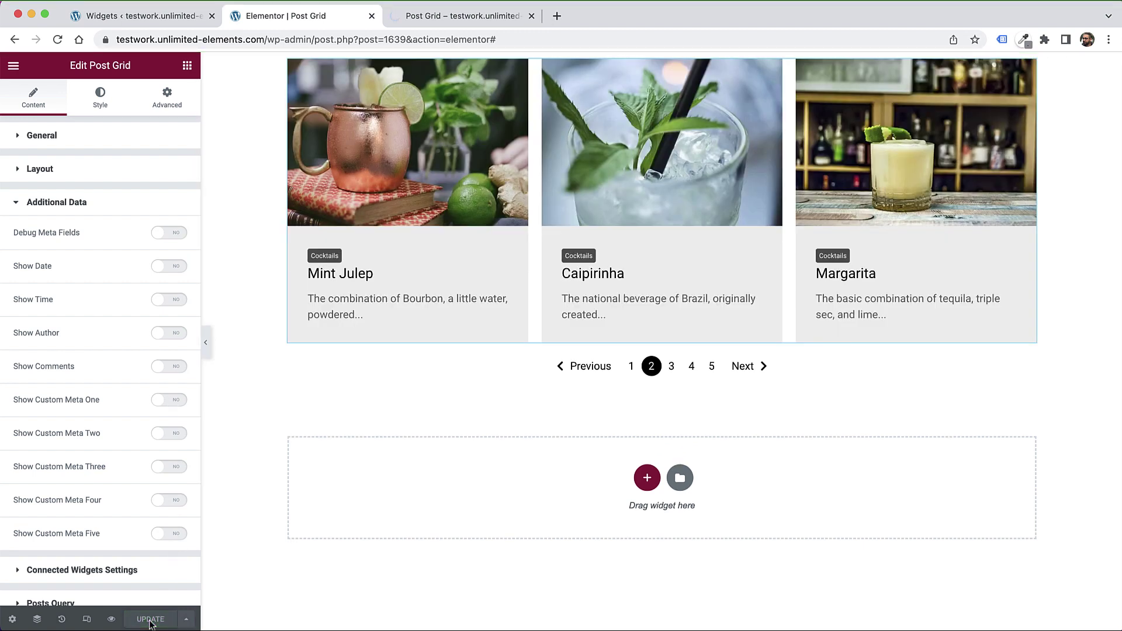
# Step: Place a Tabs Filter above the grid, enable Sync to Posts Widget After Load, and save
pyautogui.click(187, 65)
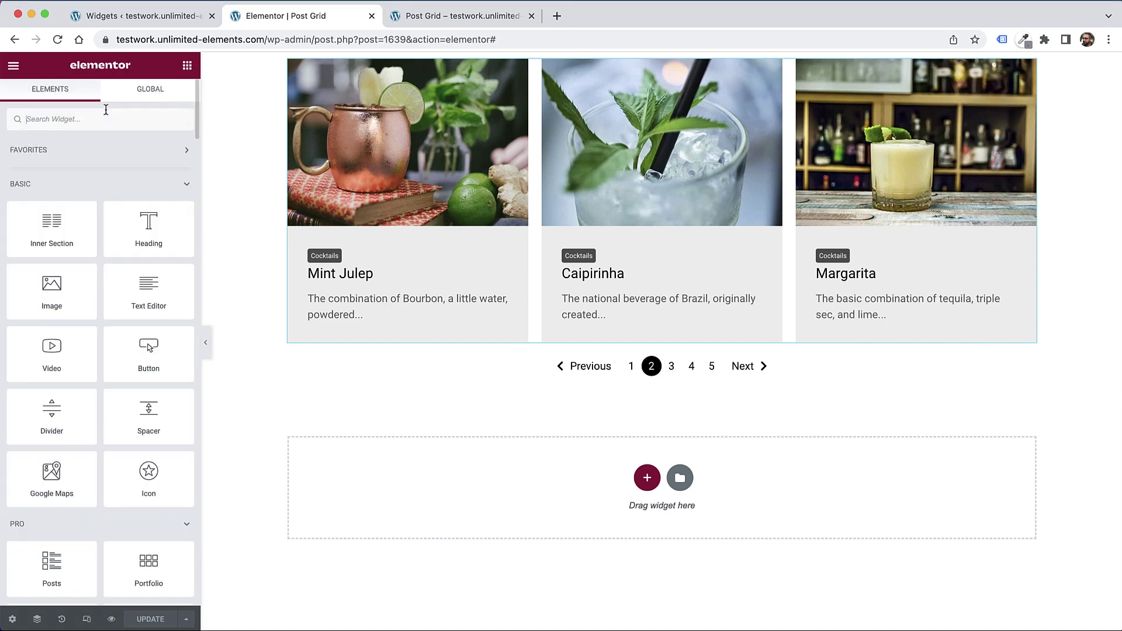
pyautogui.write('tabs')
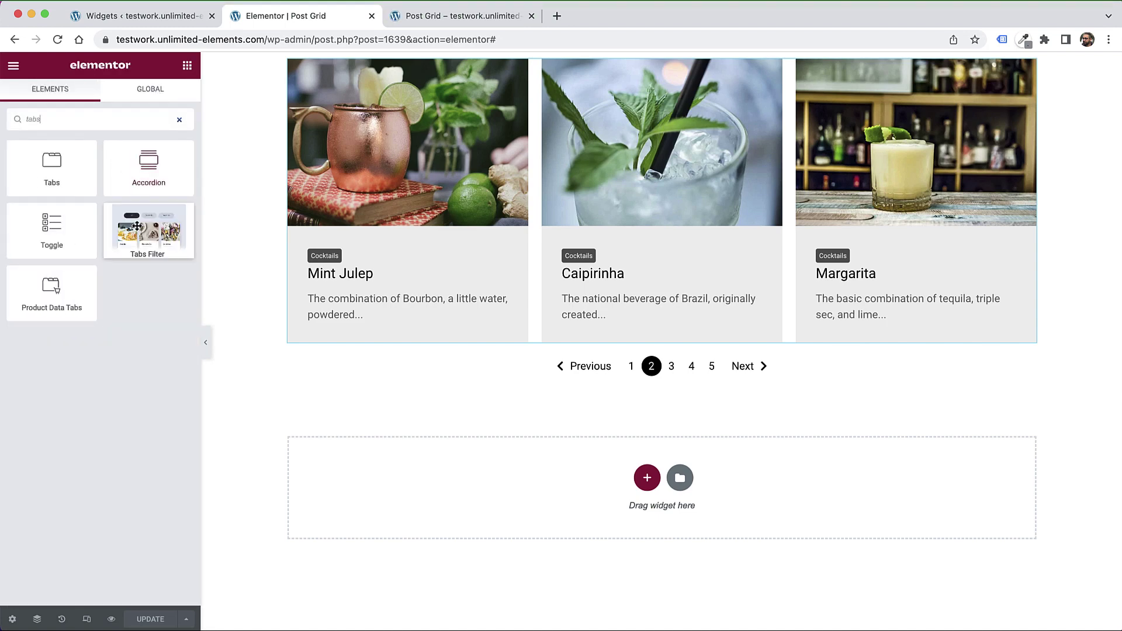
pyautogui.moveTo(148, 227); pyautogui.dragTo(573, 161)
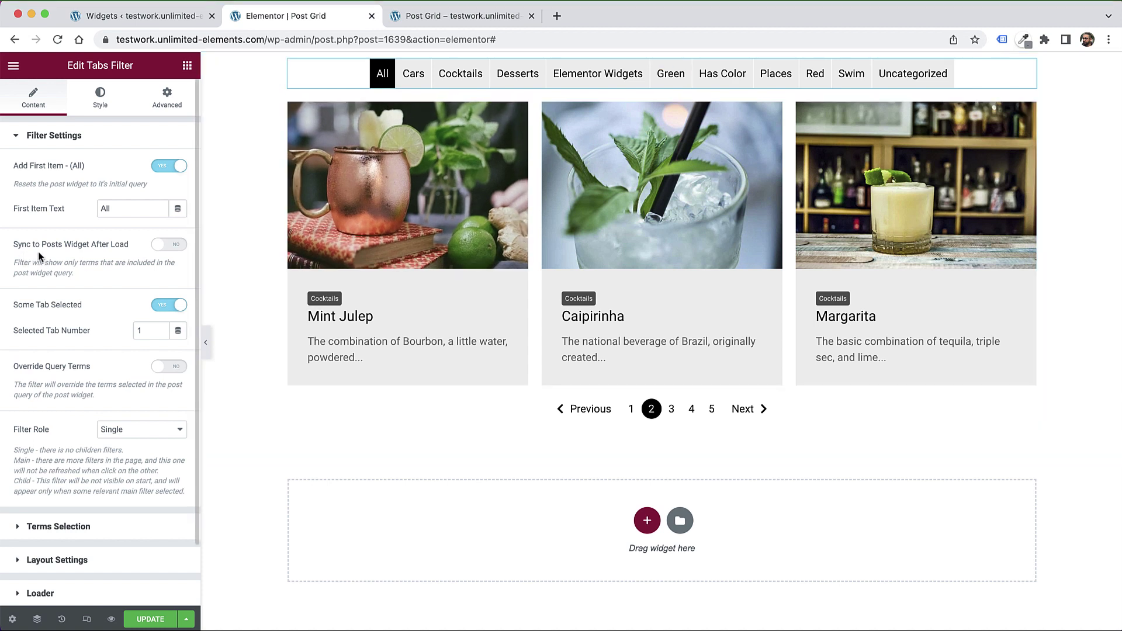
pyautogui.click(158, 246)
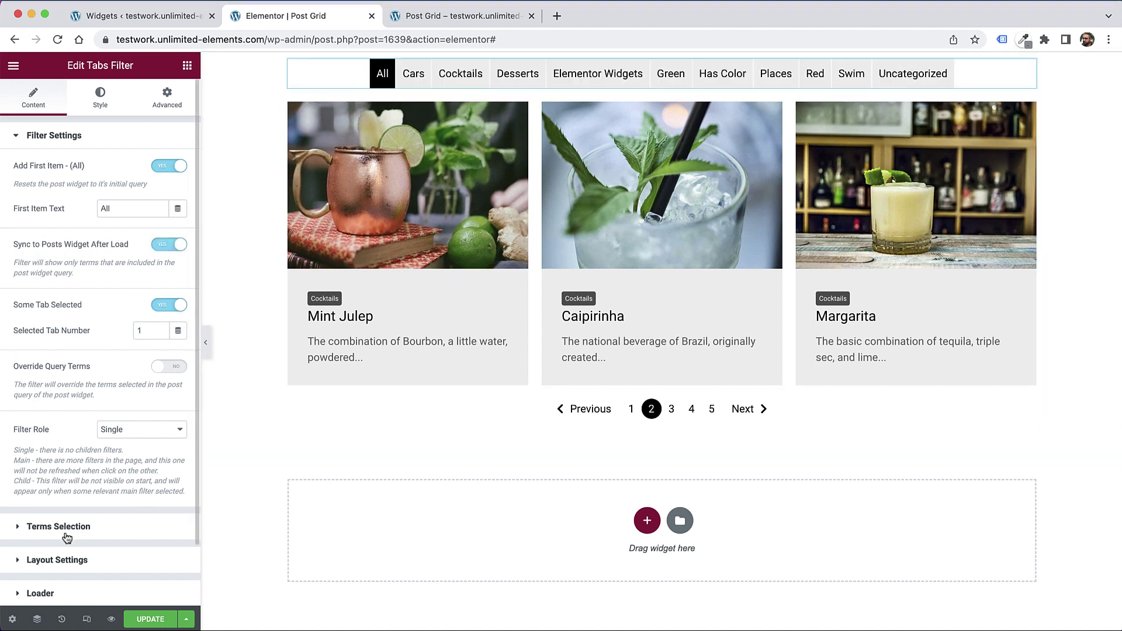
pyautogui.click(148, 619)
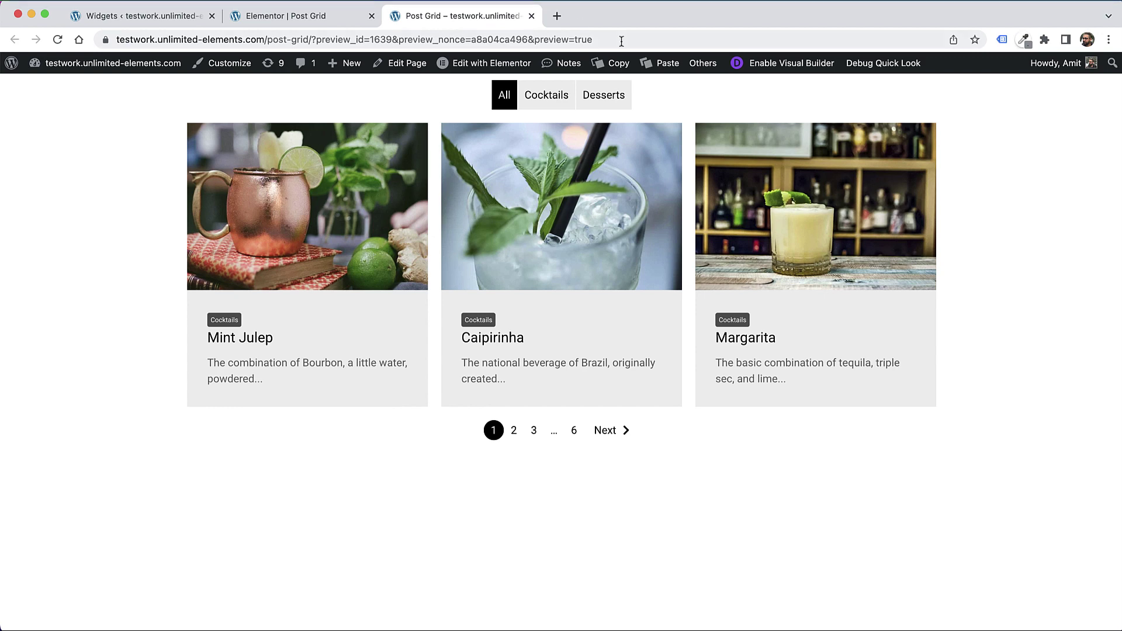
# Step: Test the Cocktails, Desserts and All tabs and page numbers, finishing on Desserts
pyautogui.click(552, 98)
pyautogui.click(623, 101)
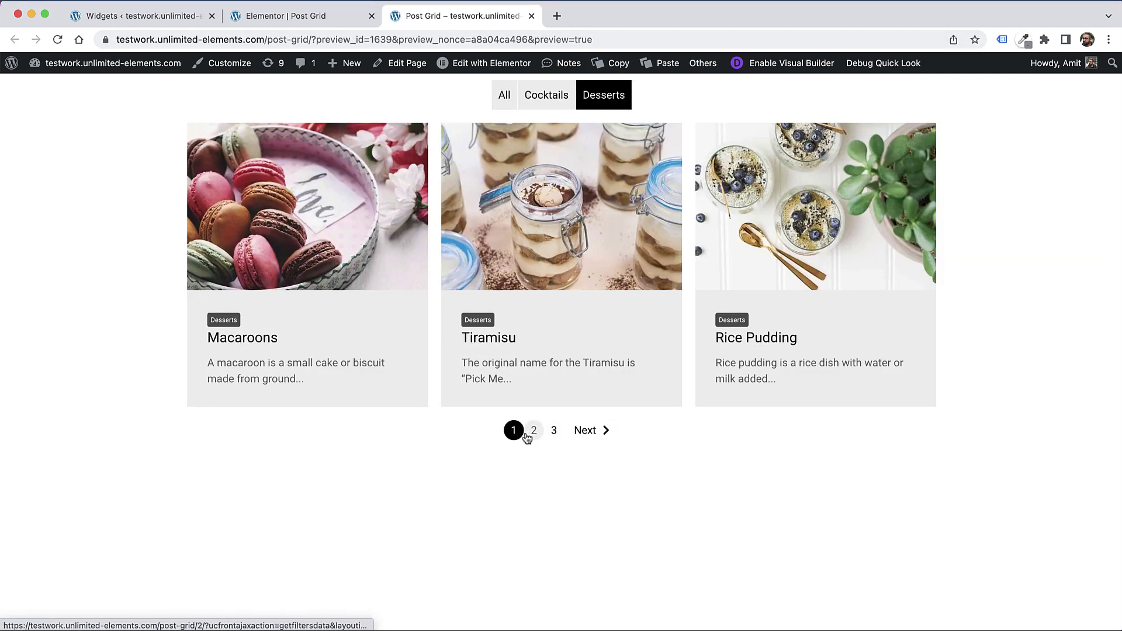
pyautogui.click(533, 430)
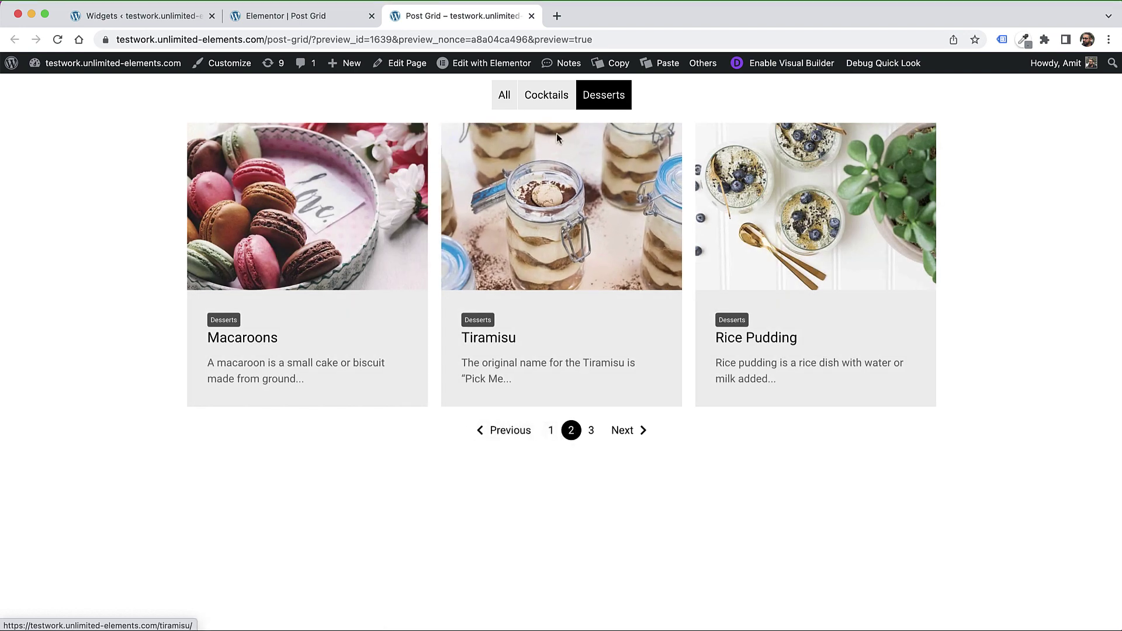
pyautogui.click(545, 100)
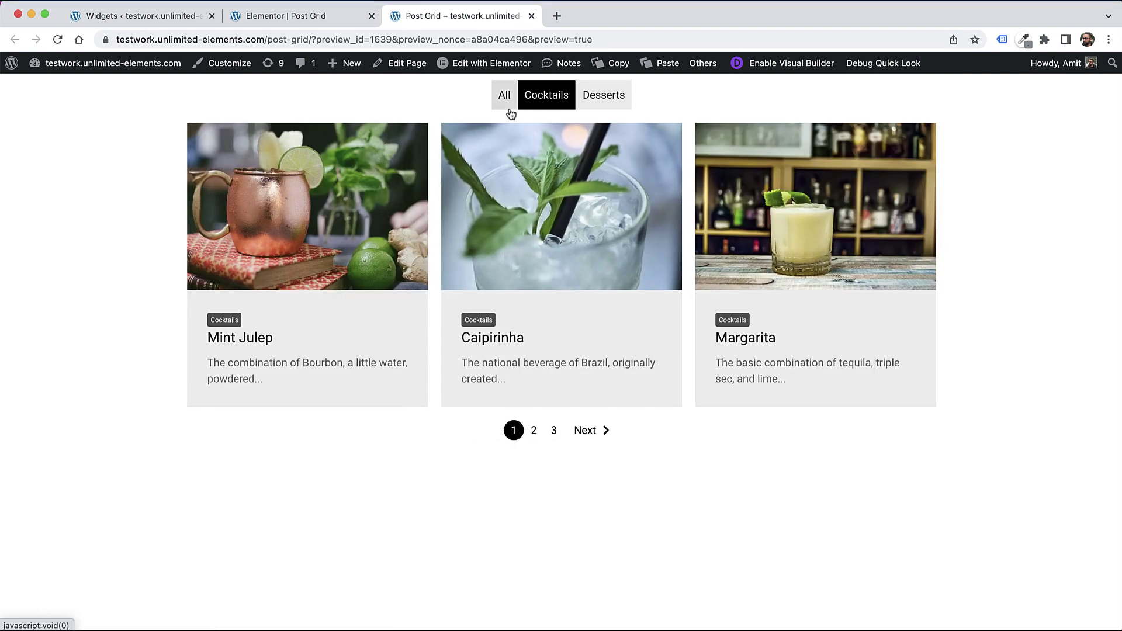
pyautogui.click(509, 108)
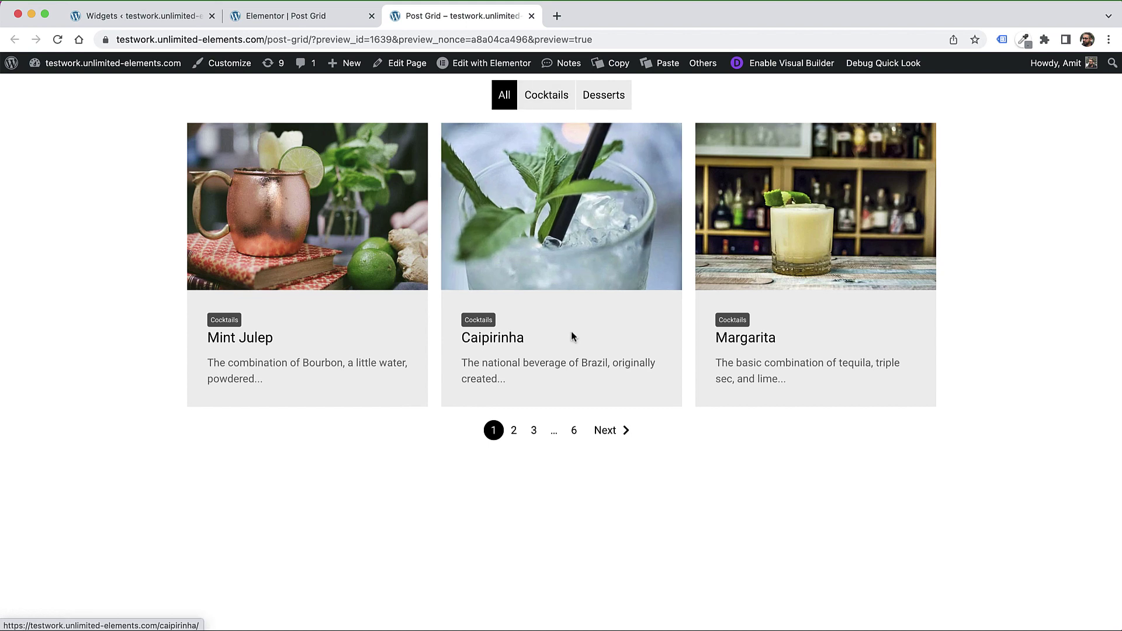
pyautogui.click(533, 430)
pyautogui.click(603, 96)
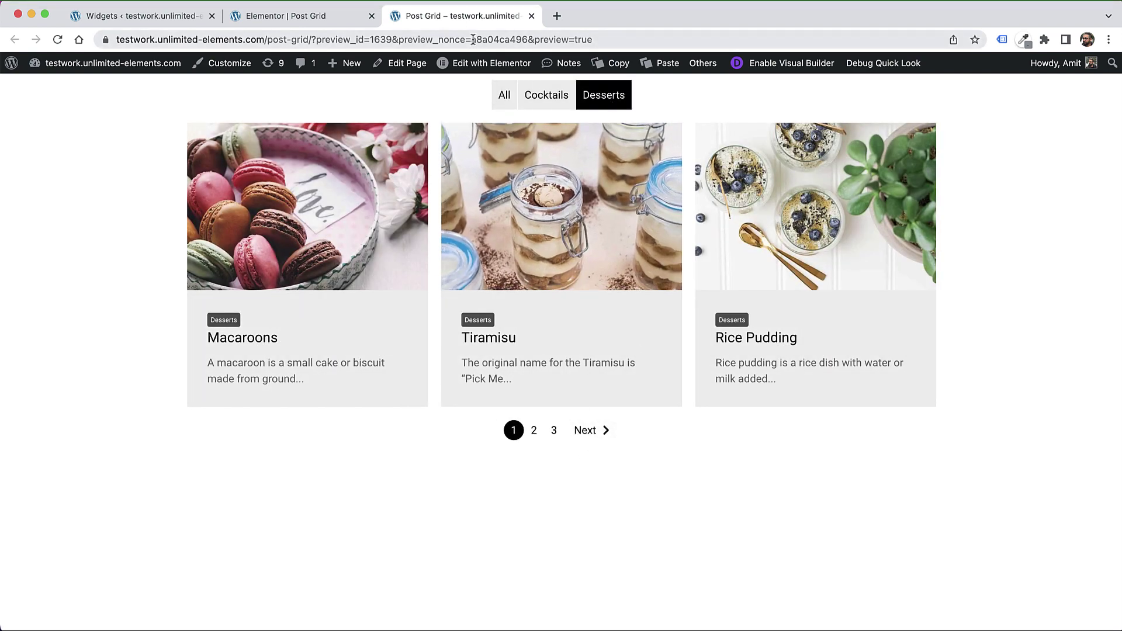
# Step: Drop a Load More / Infinite Scroll widget under the grid and open the pagination row's context menu
pyautogui.click(288, 22)
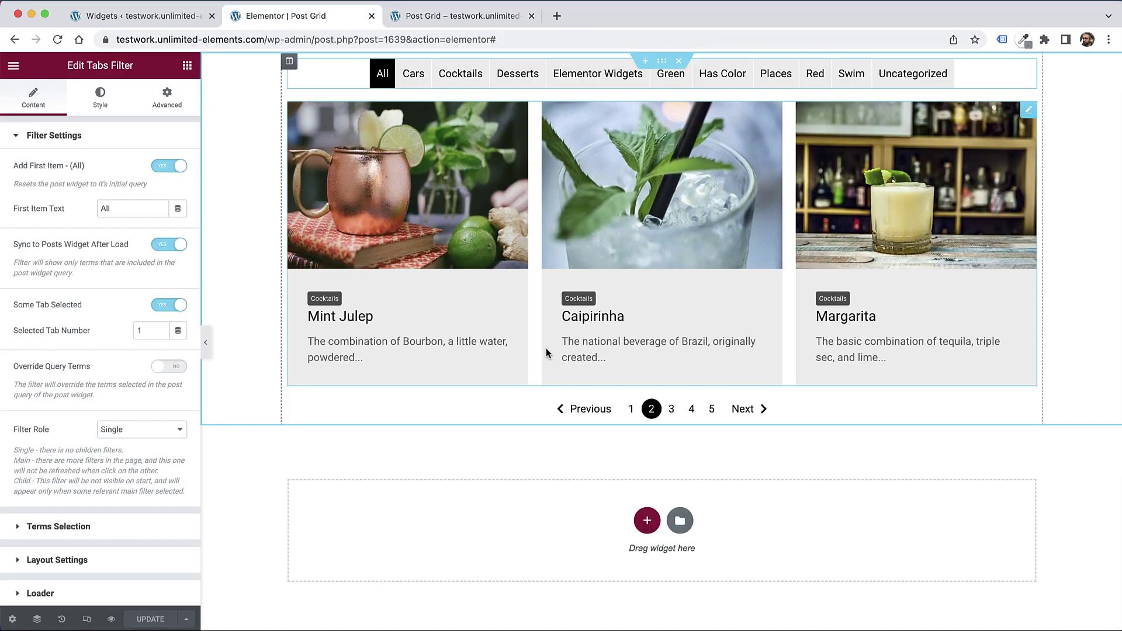
pyautogui.click(187, 65)
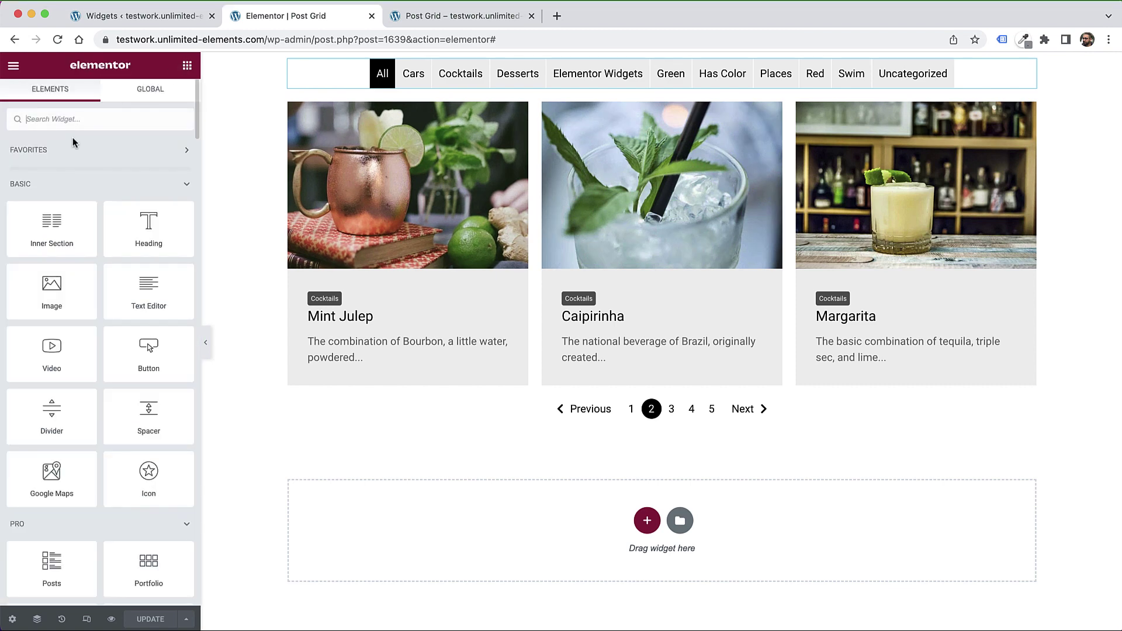
pyautogui.write('load')
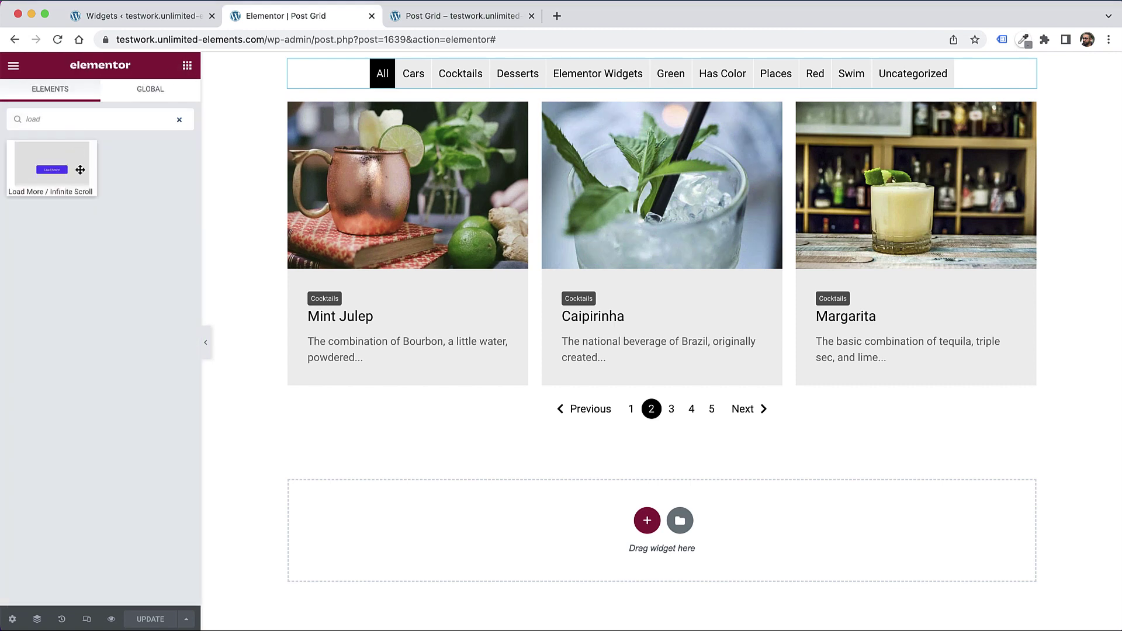
pyautogui.moveTo(61, 182); pyautogui.dragTo(490, 374)
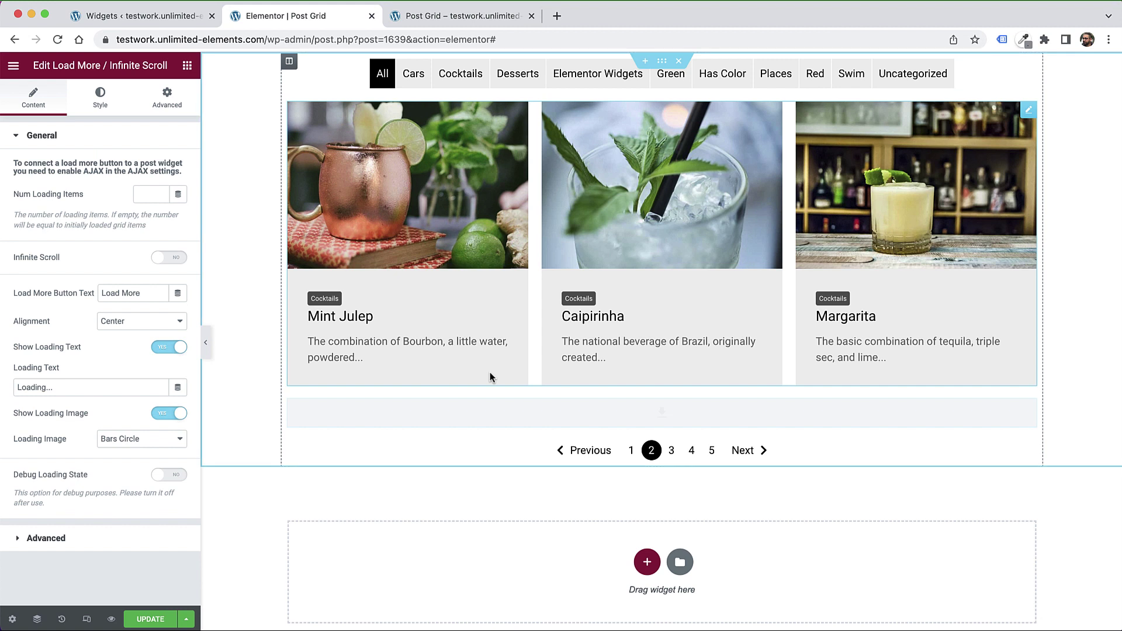
pyautogui.rightClick(641, 450)
# Step: Delete the numbered pagination, save, and click Load More twice in the preview before returning
pyautogui.click(743, 617)
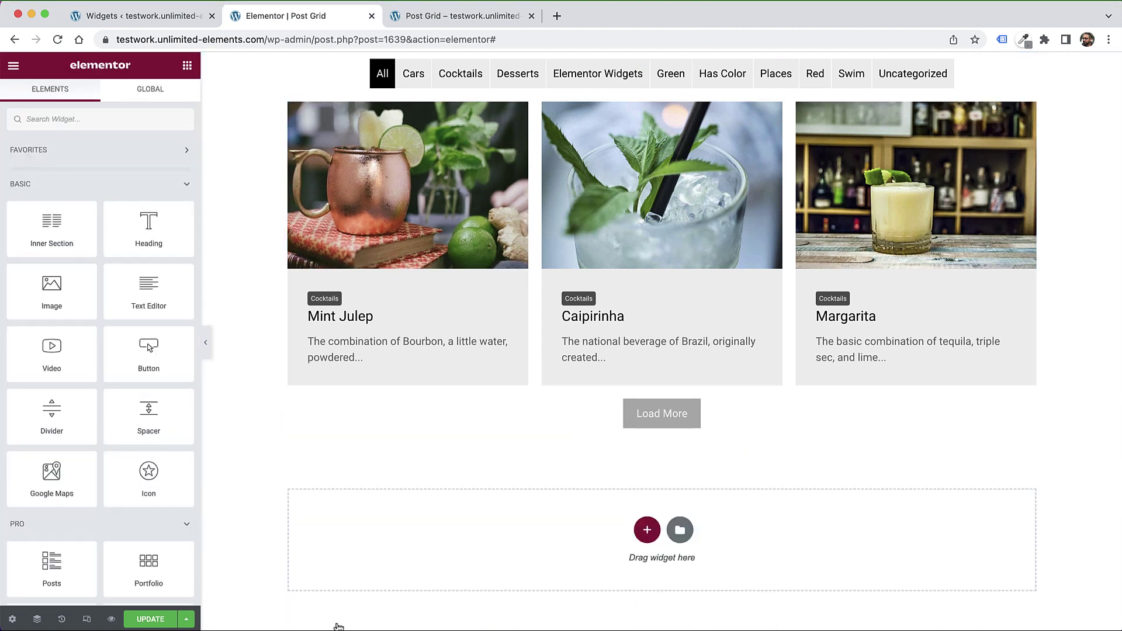
pyautogui.click(146, 620)
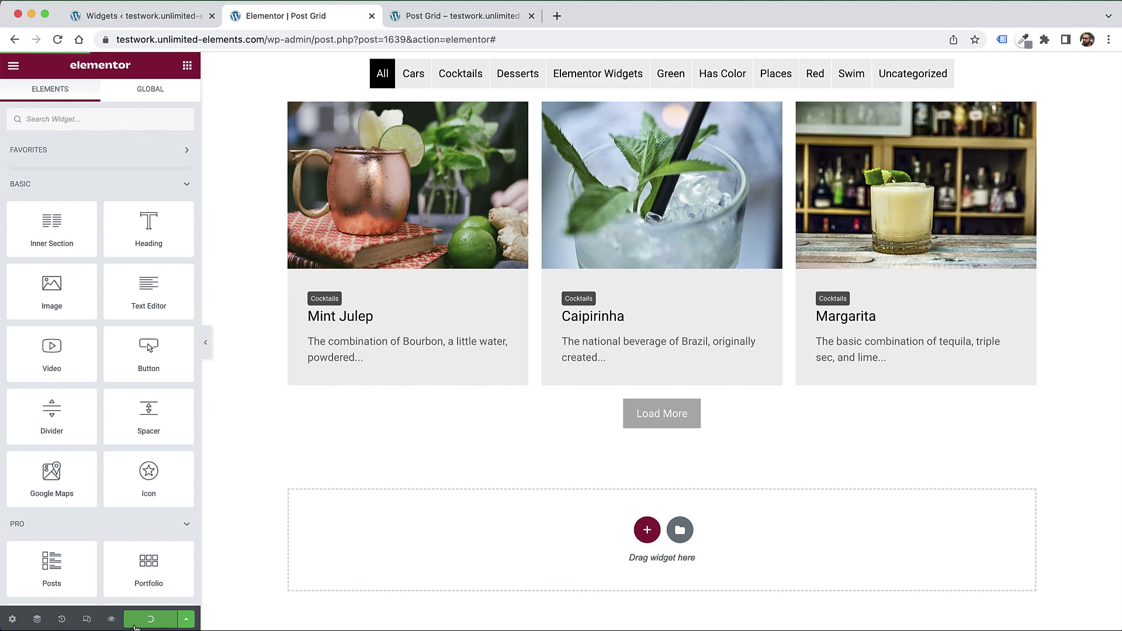
pyautogui.click(474, 22)
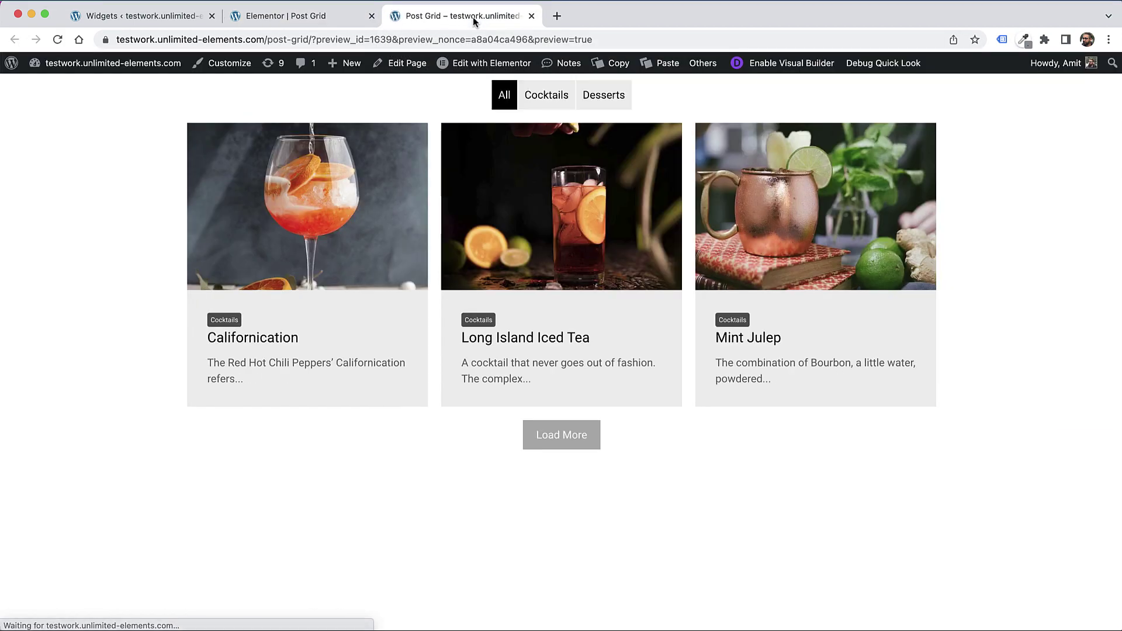
pyautogui.click(562, 435)
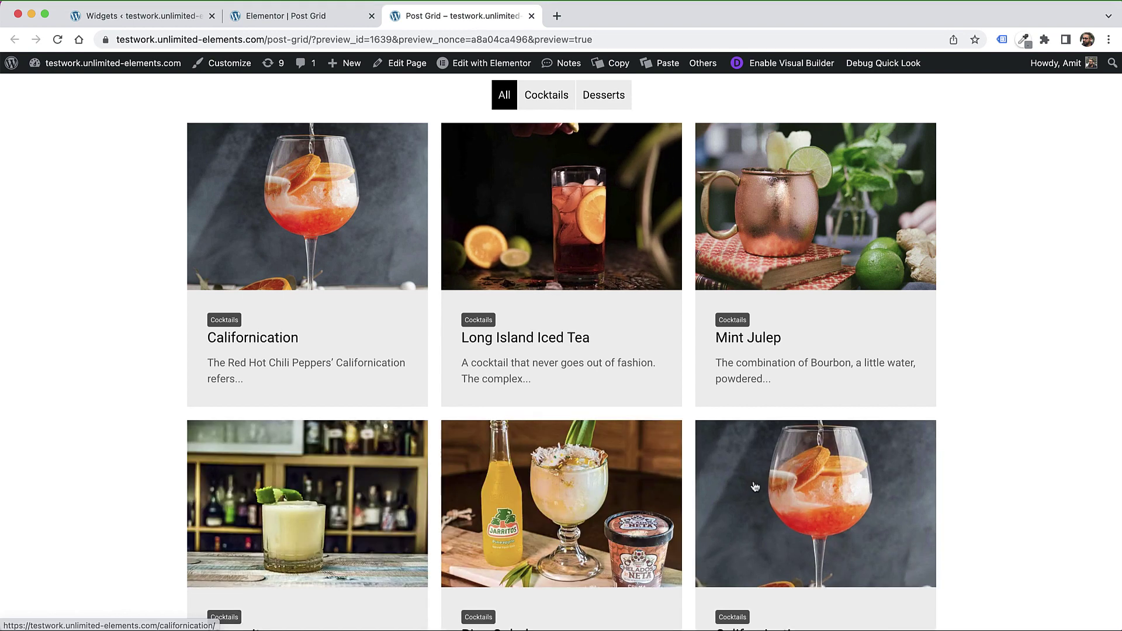
pyautogui.scroll(-3, 750, 485)
pyautogui.click(598, 610)
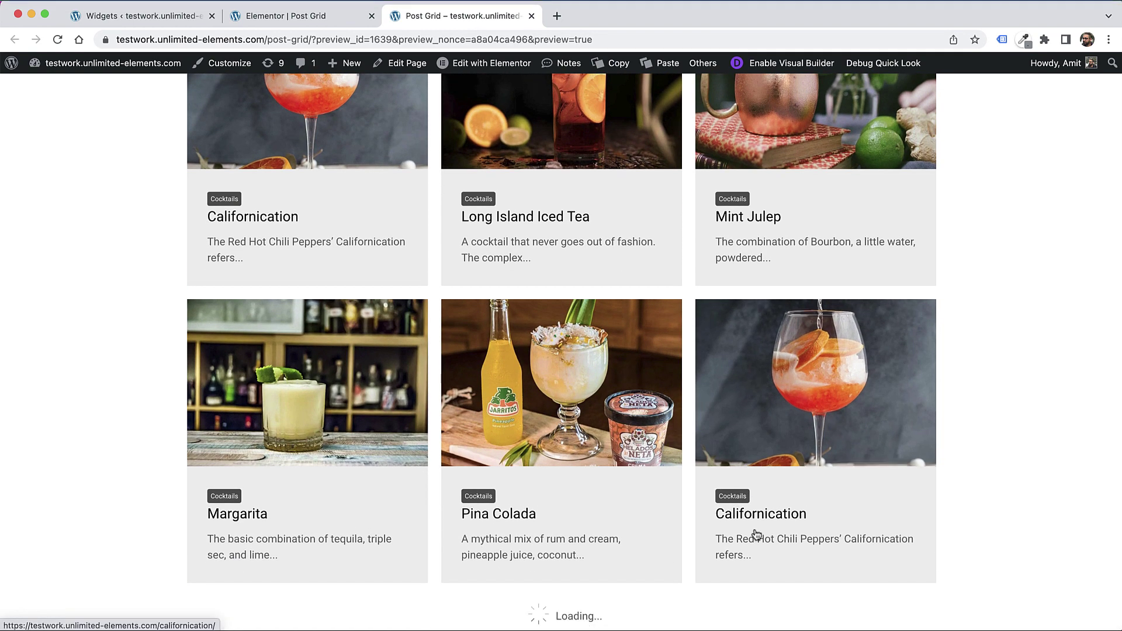
pyautogui.scroll(-6, 868, 446)
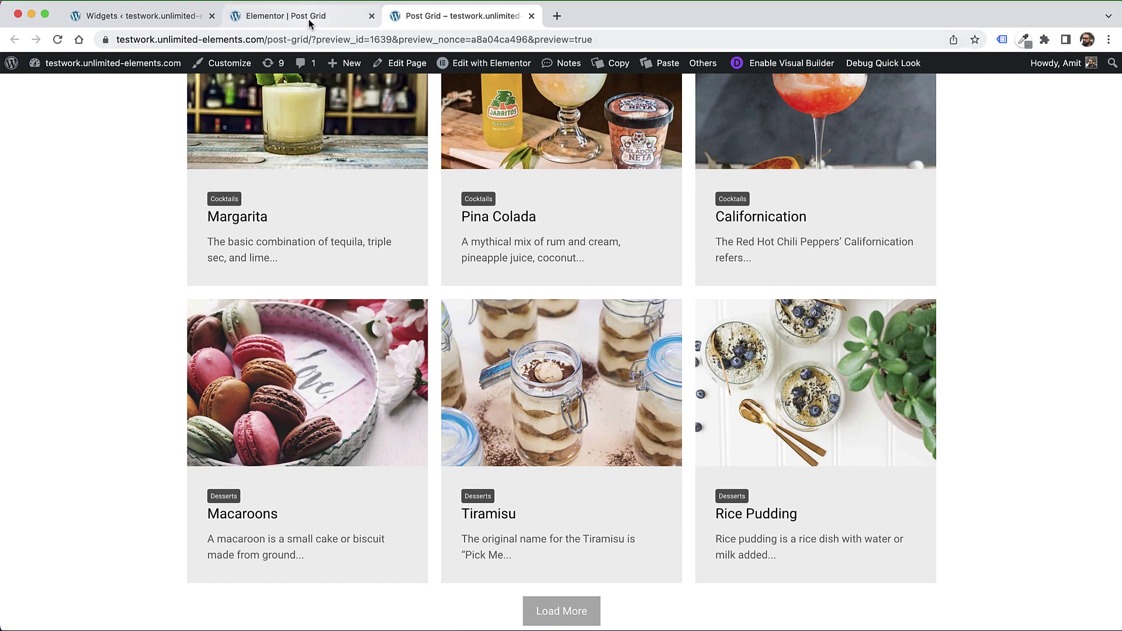
pyautogui.click(304, 18)
# Step: Turn on Infinite Scroll in the Load More widget and save the page
pyautogui.click(327, 187)
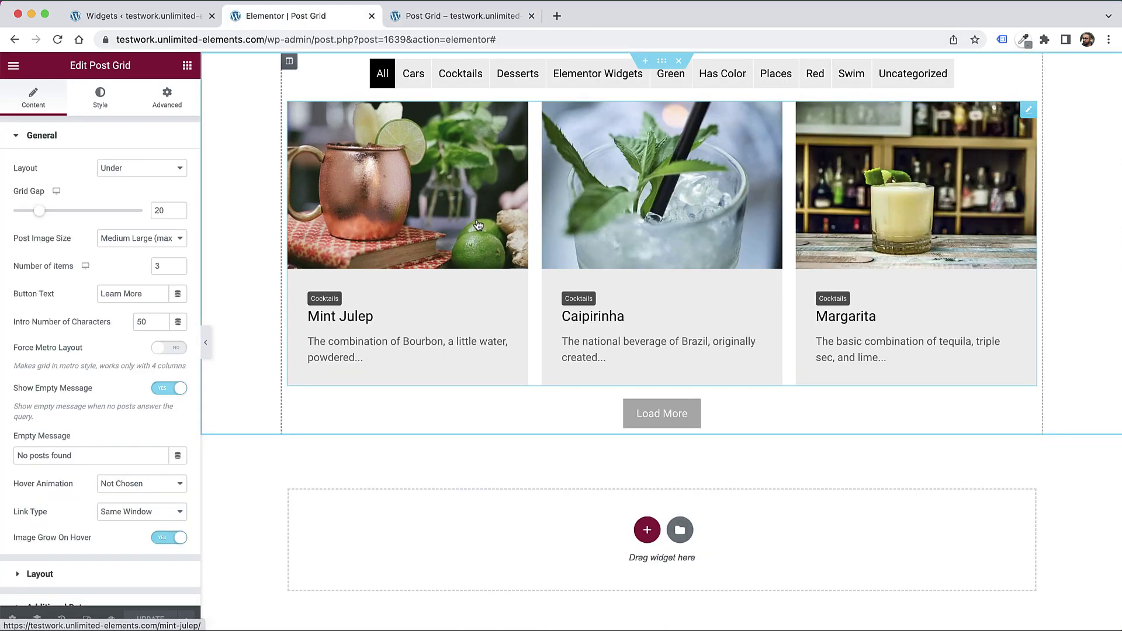
pyautogui.click(525, 409)
pyautogui.click(162, 259)
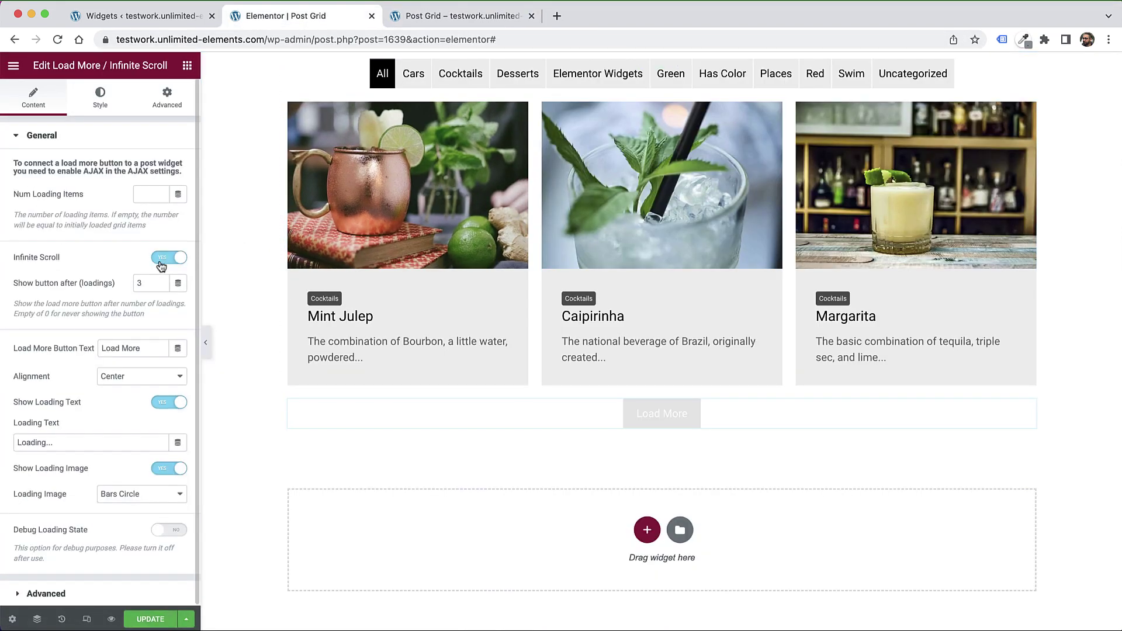
pyautogui.click(150, 619)
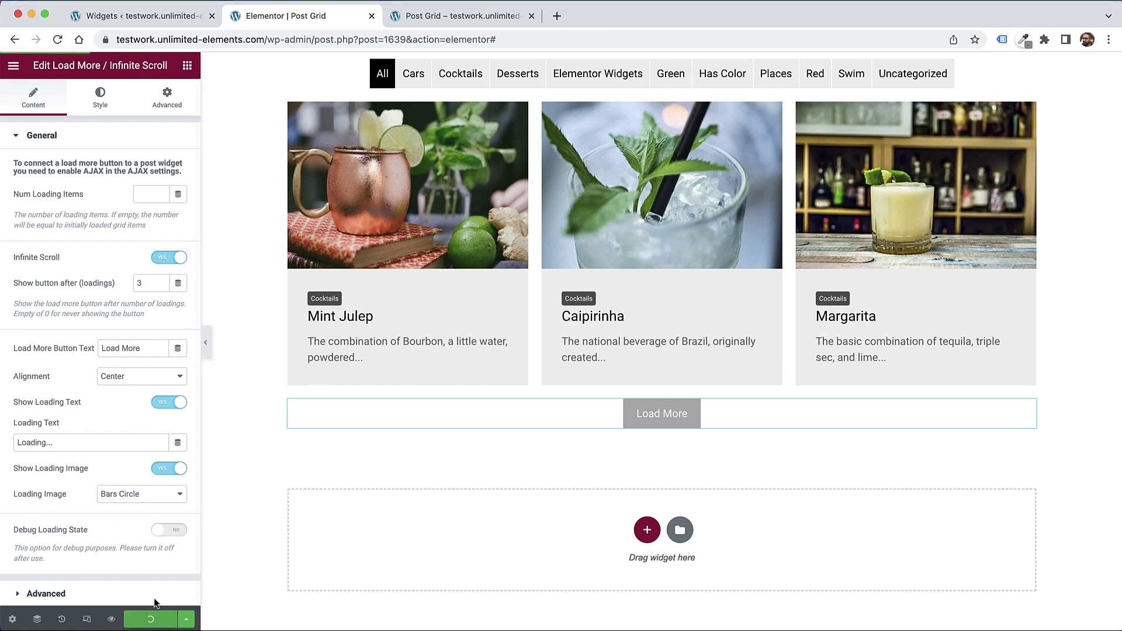
# Step: Reload the live preview, load more posts, and go back to the editor
pyautogui.click(490, 17)
pyautogui.press('super+r')
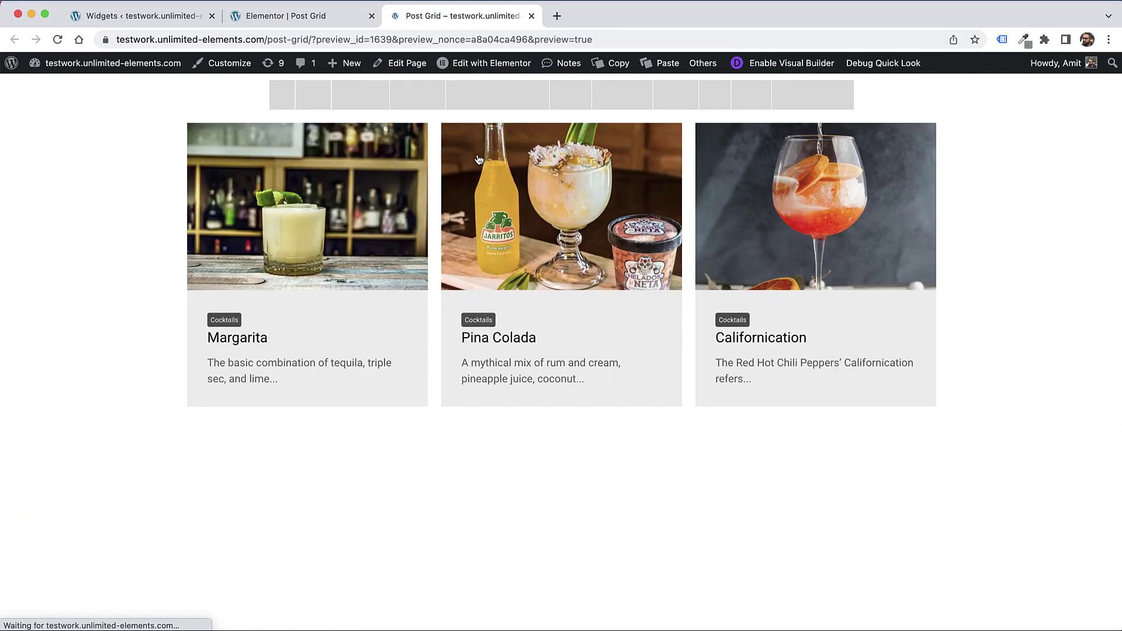
pyautogui.scroll(-7, 724, 352)
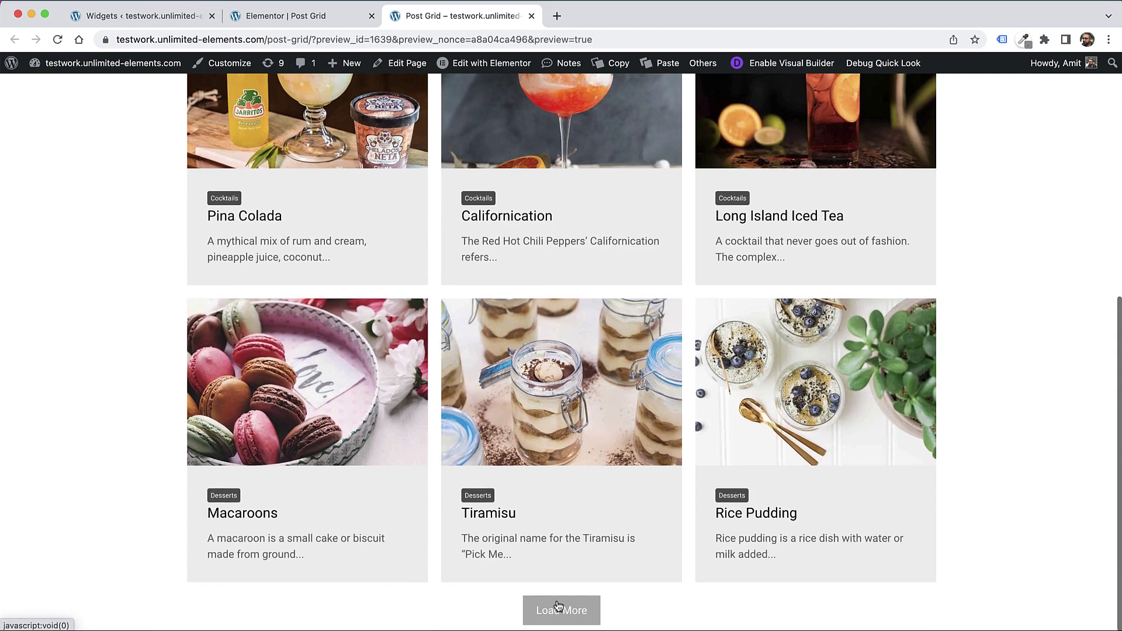
pyautogui.click(558, 607)
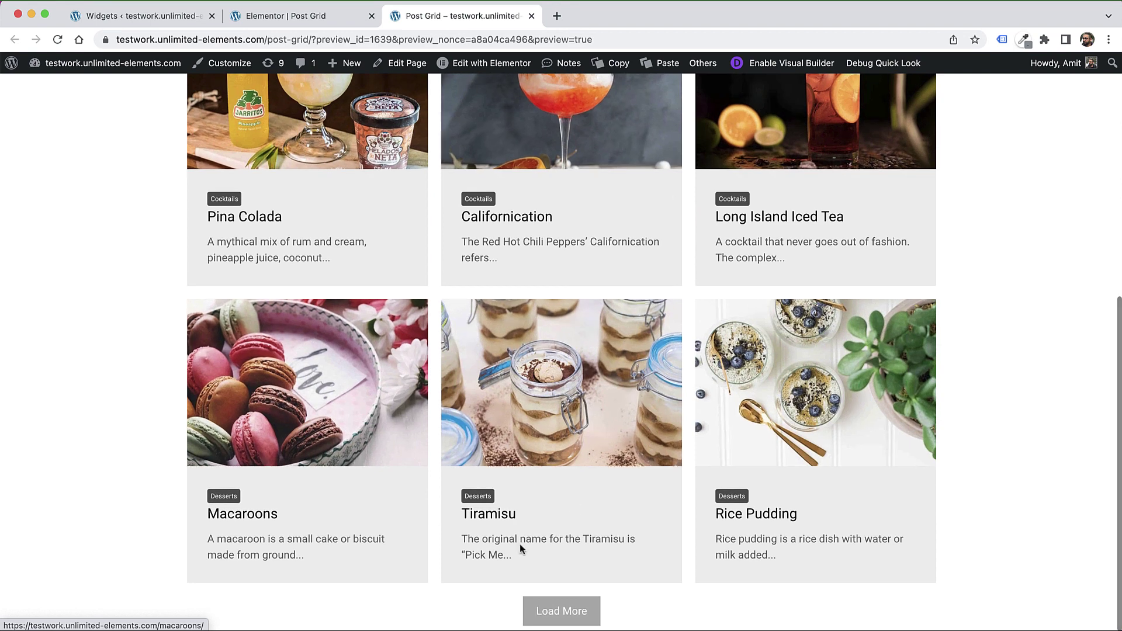
pyautogui.click(297, 16)
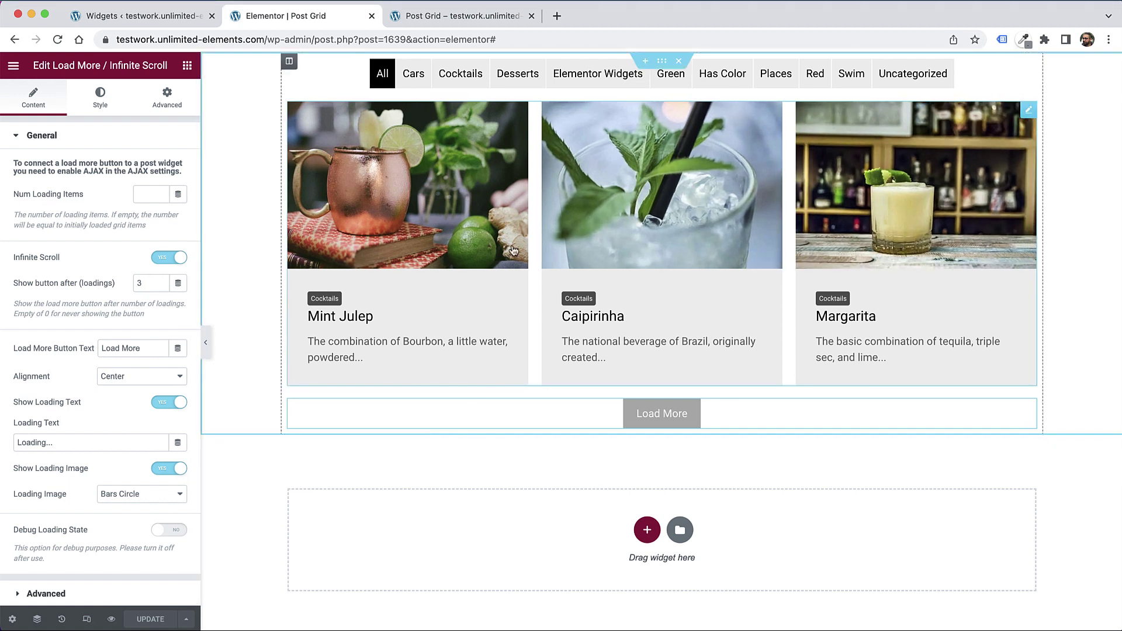
# Step: Place a Select Dropdown Filter above the grid and delete the old Tabs Filter
pyautogui.click(187, 65)
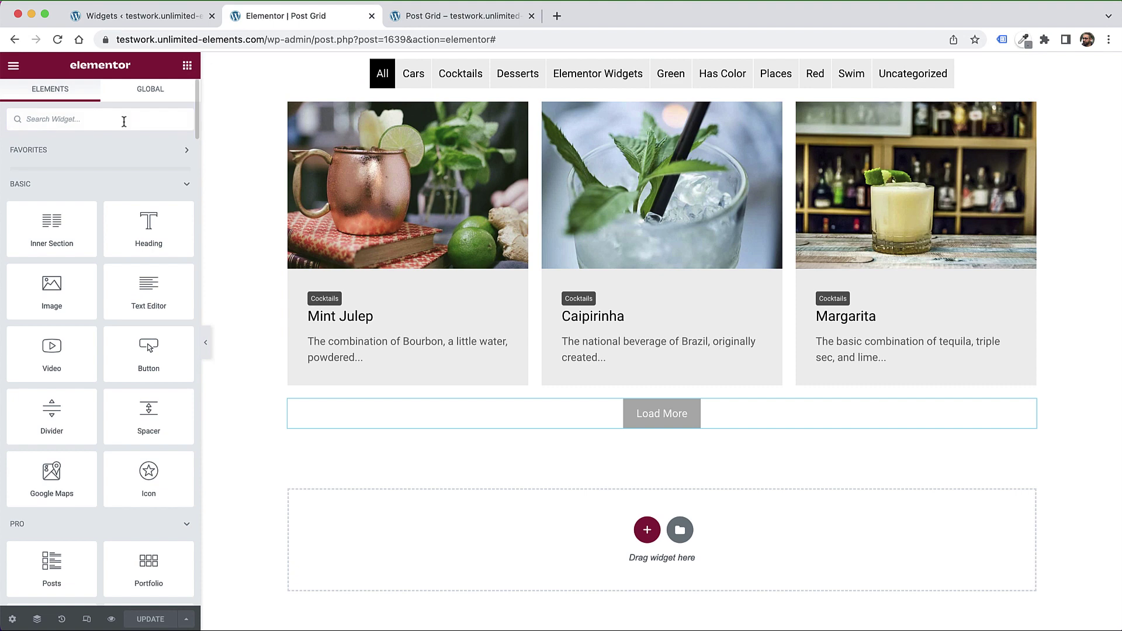
pyautogui.write('drop')
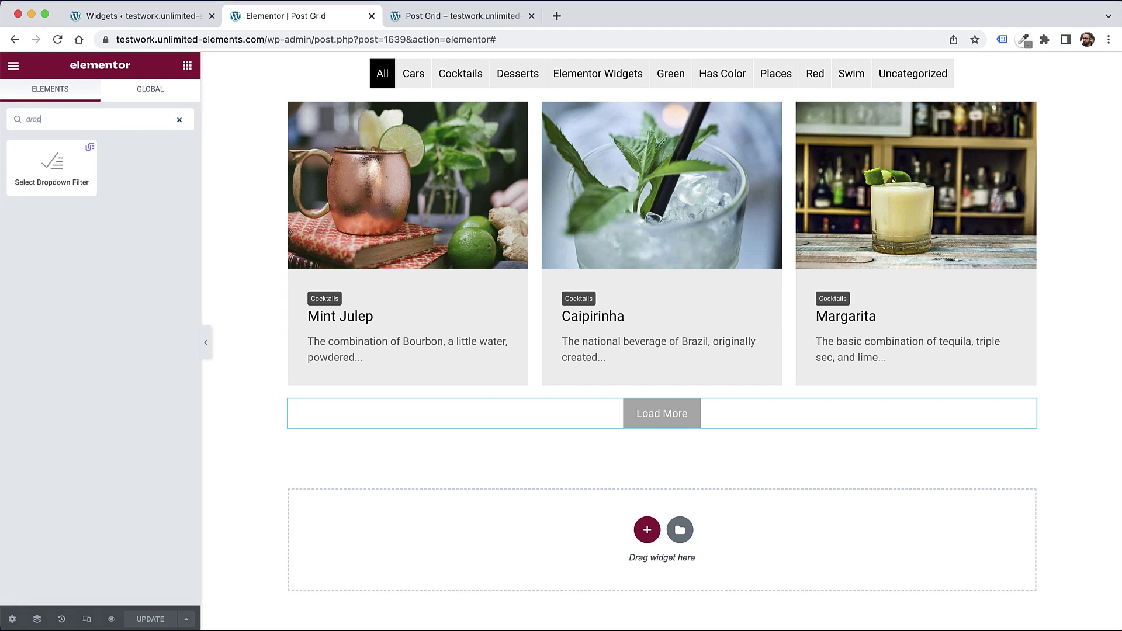
pyautogui.moveTo(52, 166); pyautogui.dragTo(520, 103)
pyautogui.rightClick(586, 91)
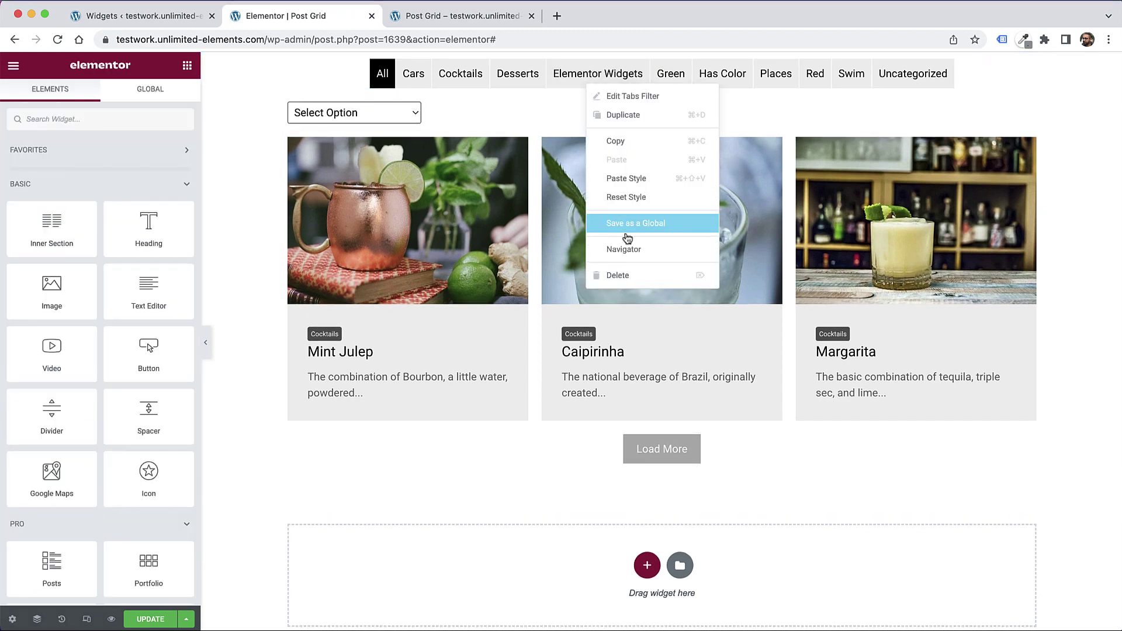
pyautogui.click(625, 275)
# Step: Enable Sync to Posts Widget on the dropdown filter, set Justify to Center, and save
pyautogui.click(444, 69)
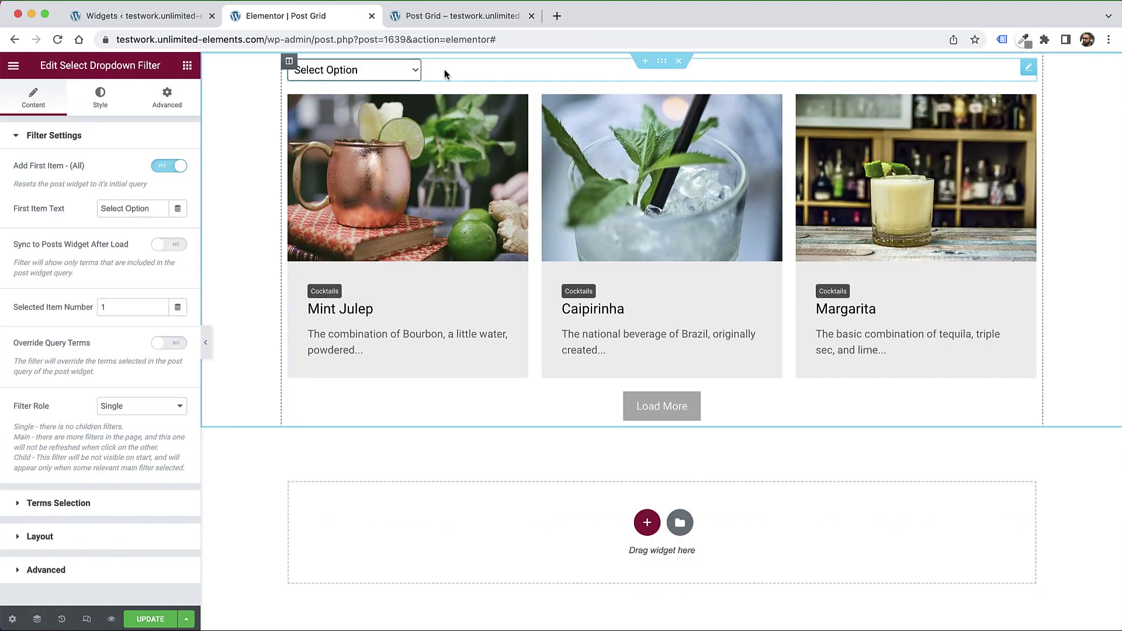
pyautogui.click(160, 248)
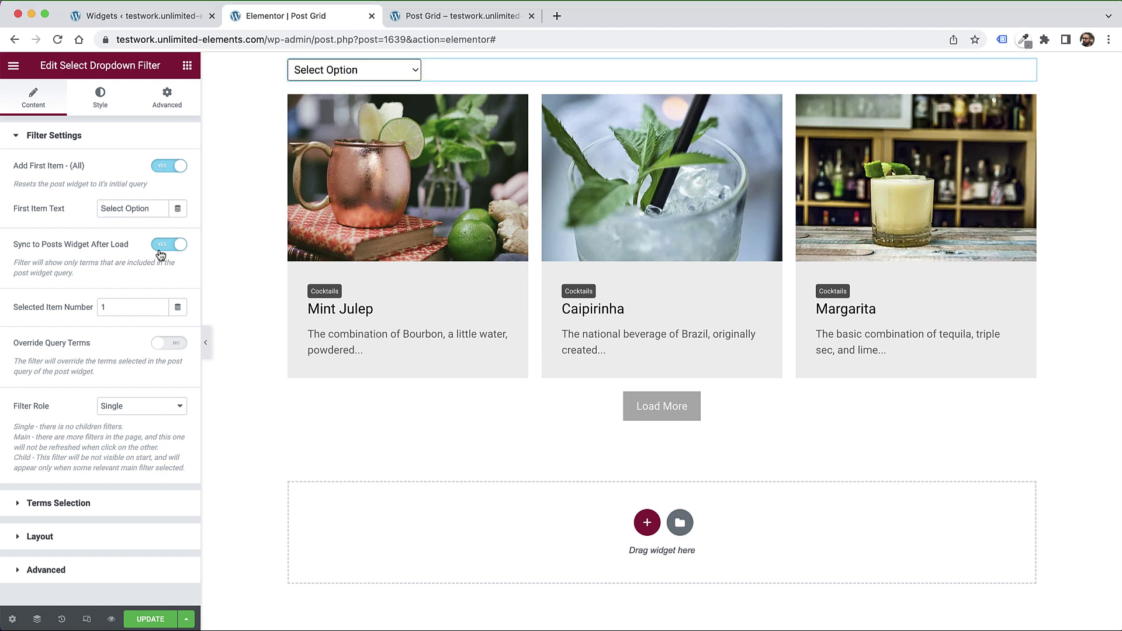
pyautogui.click(50, 544)
pyautogui.click(129, 357)
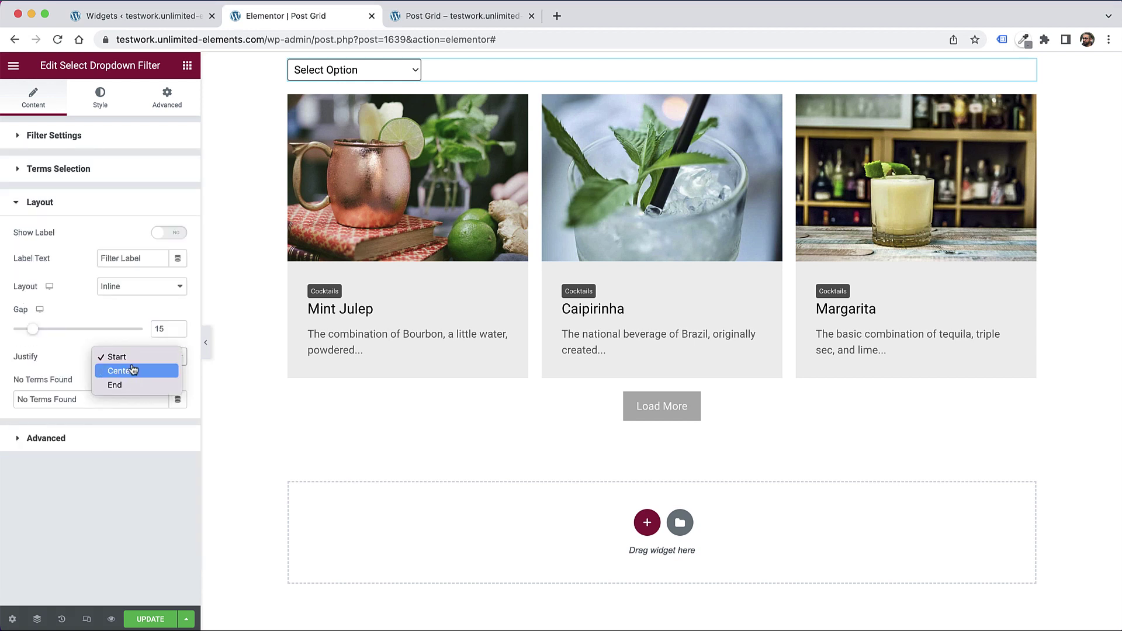
pyautogui.click(126, 373)
pyautogui.click(146, 619)
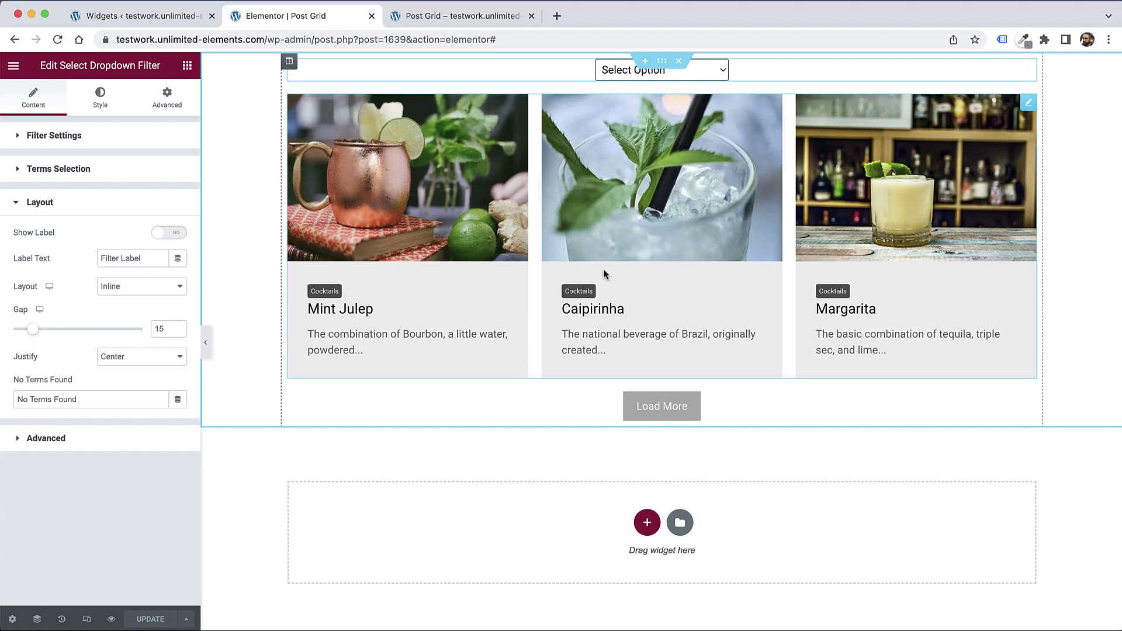
# Step: In the live preview, filter the grid to Cocktails, Desserts, then Cocktails, and return to the editor
pyautogui.click(470, 16)
pyautogui.click(560, 90)
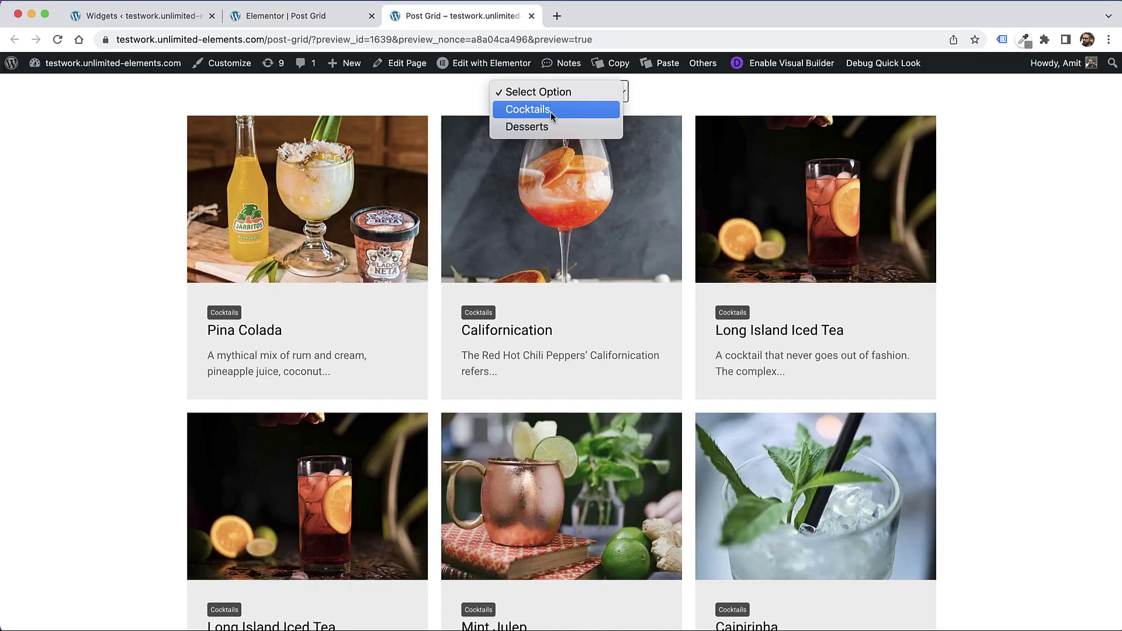
pyautogui.click(551, 111)
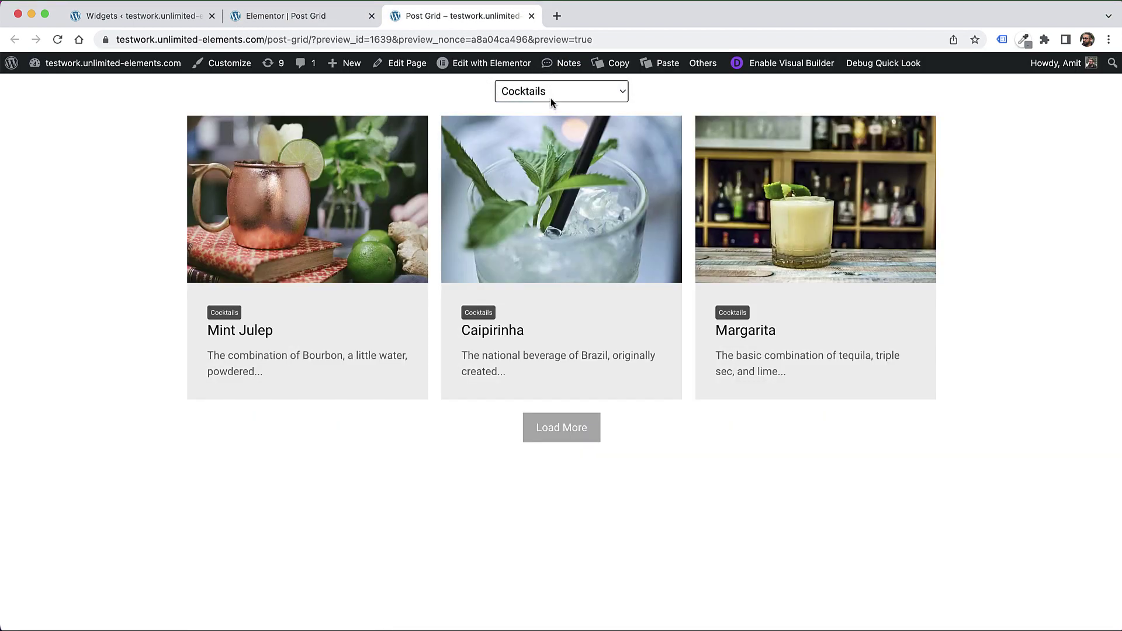
pyautogui.click(550, 98)
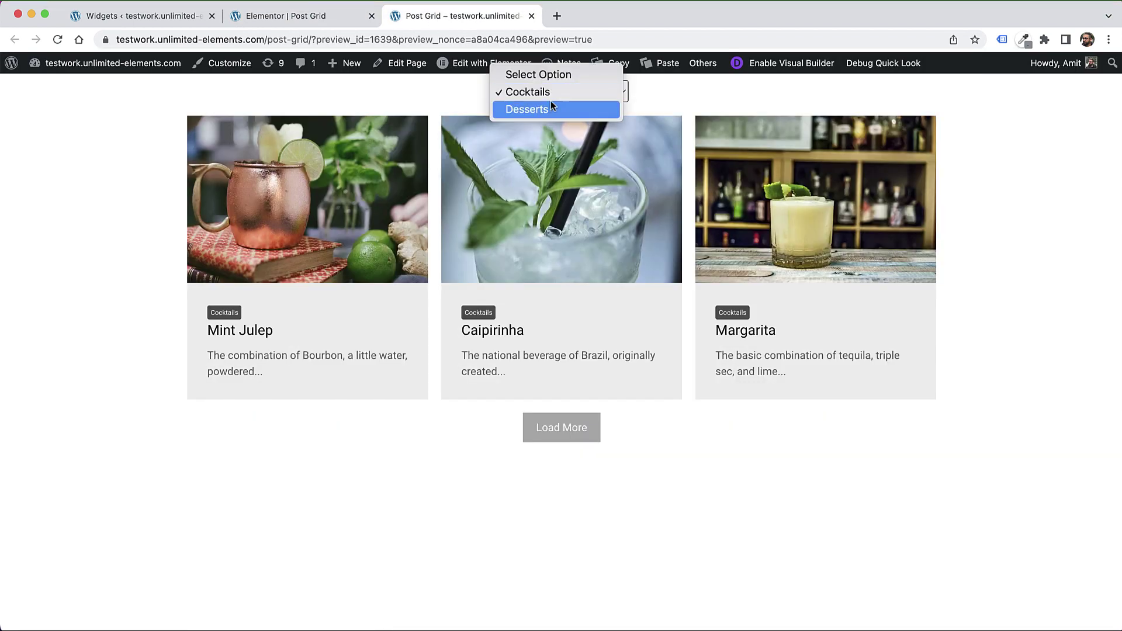
pyautogui.click(550, 103)
pyautogui.click(545, 92)
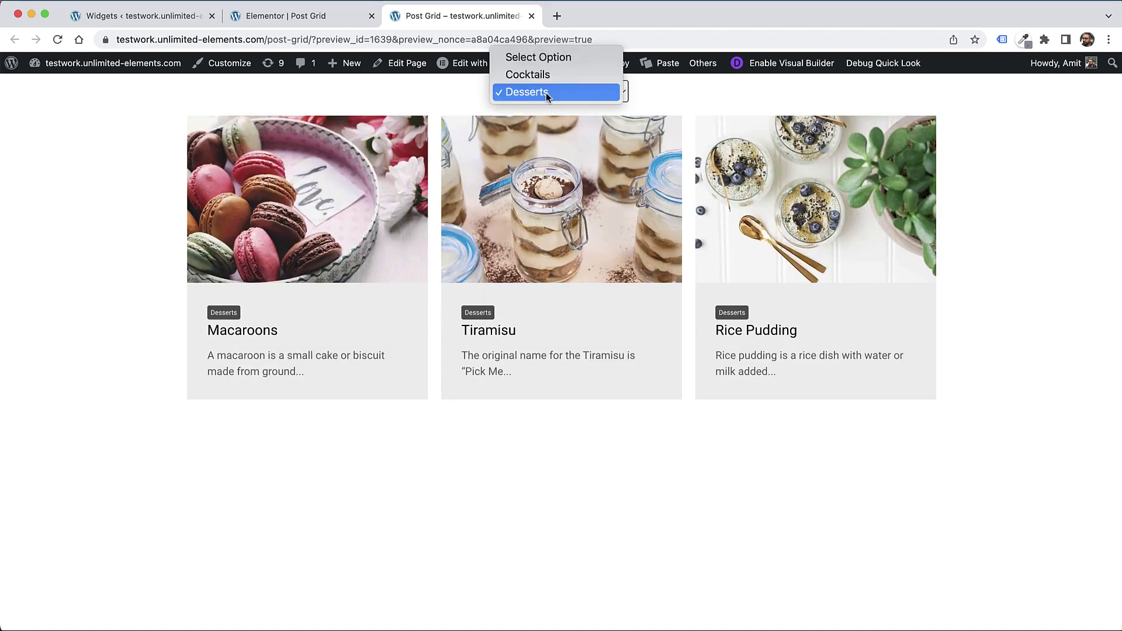
pyautogui.click(541, 79)
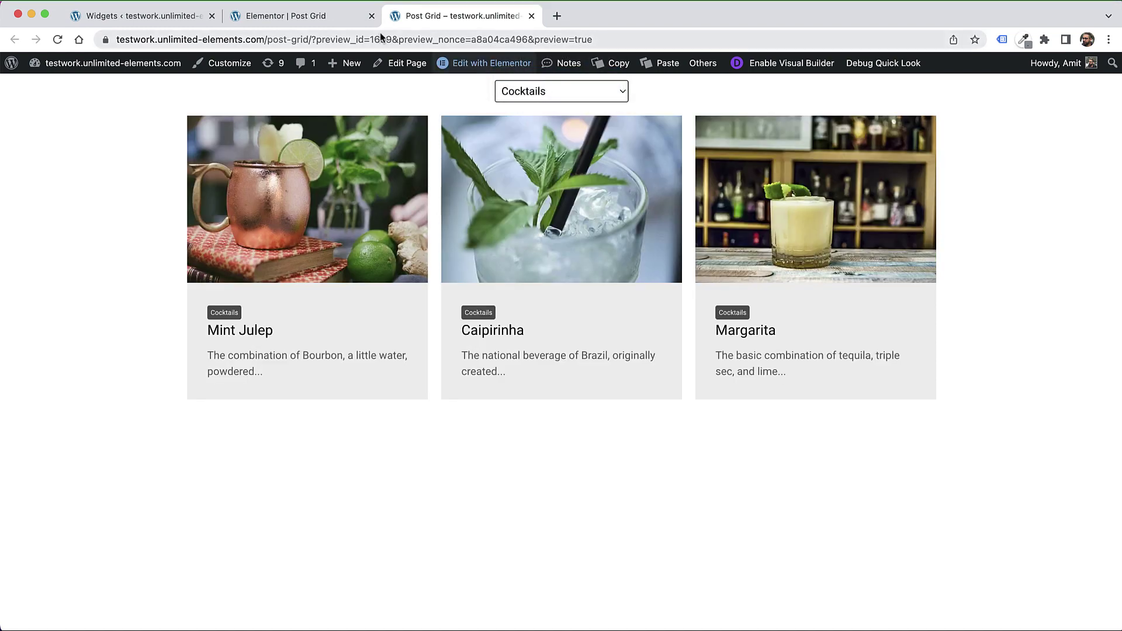
pyautogui.click(315, 17)
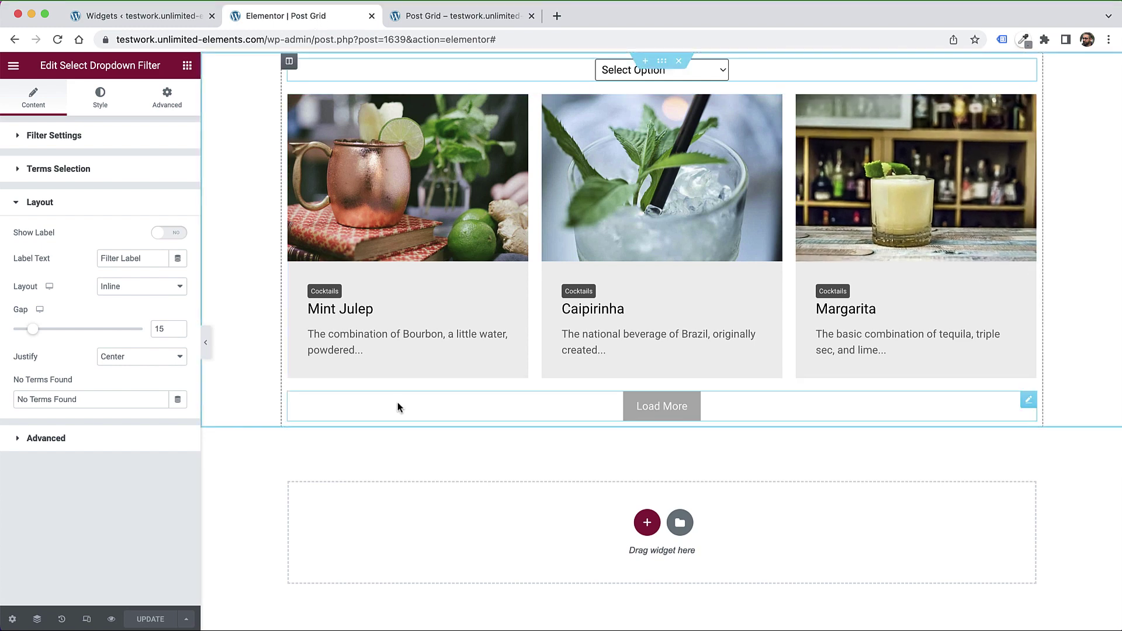
# Step: In the Post Grid's Style > Layout, set Content Padding 20, enable Item Shadow, and set Item Radius 20
pyautogui.click(100, 96)
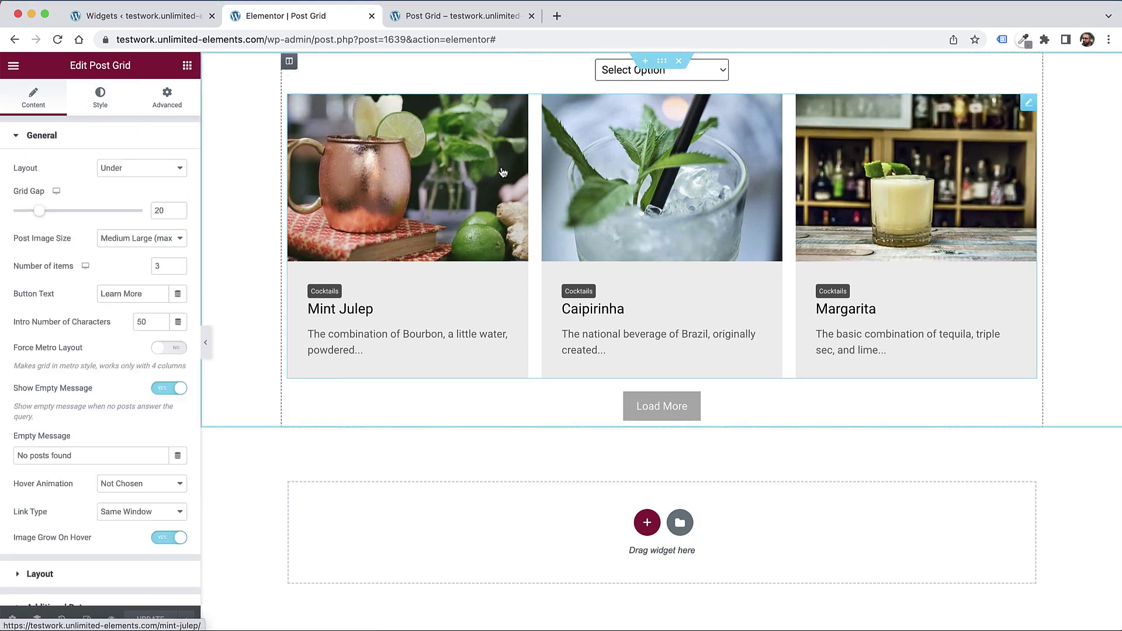
pyautogui.click(113, 107)
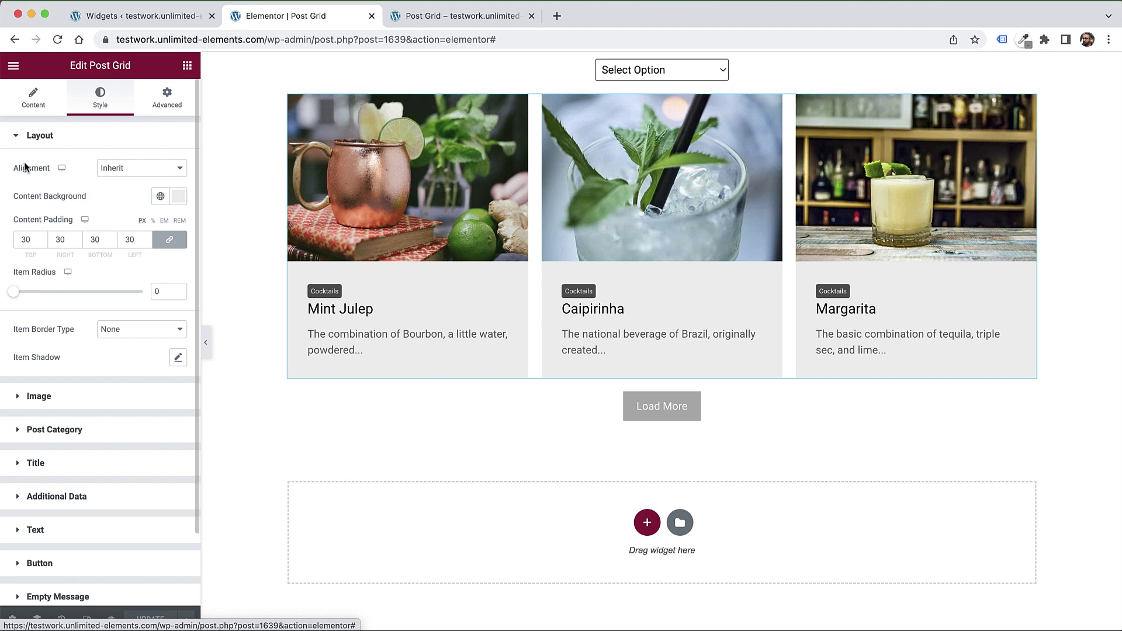
pyautogui.click(41, 136)
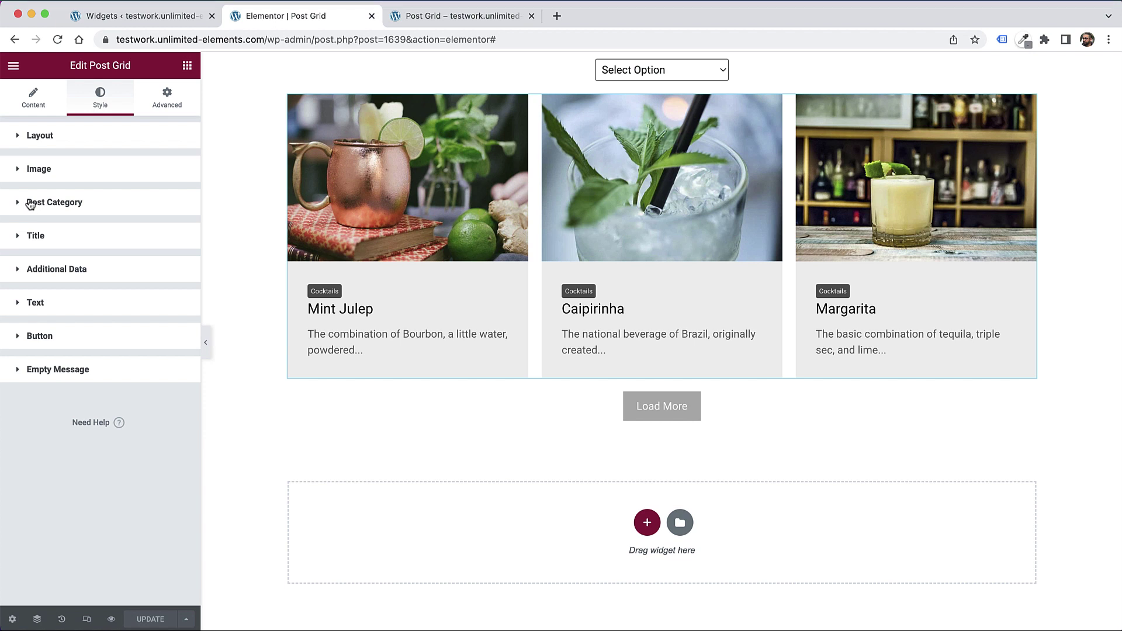
pyautogui.click(50, 142)
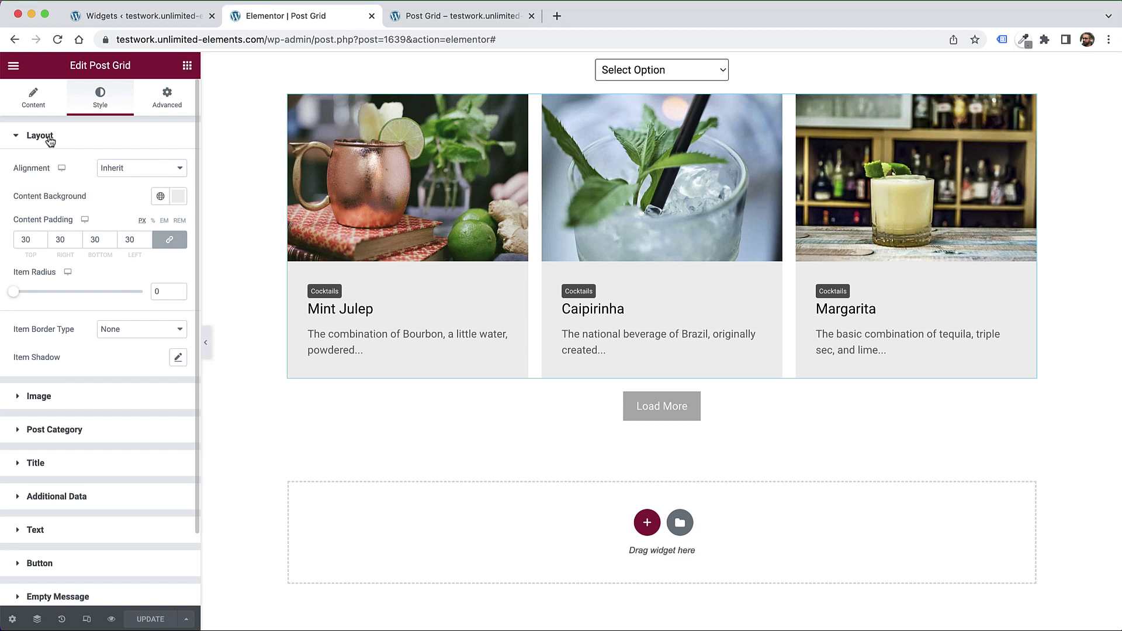
pyautogui.click(17, 239)
pyautogui.write('2')
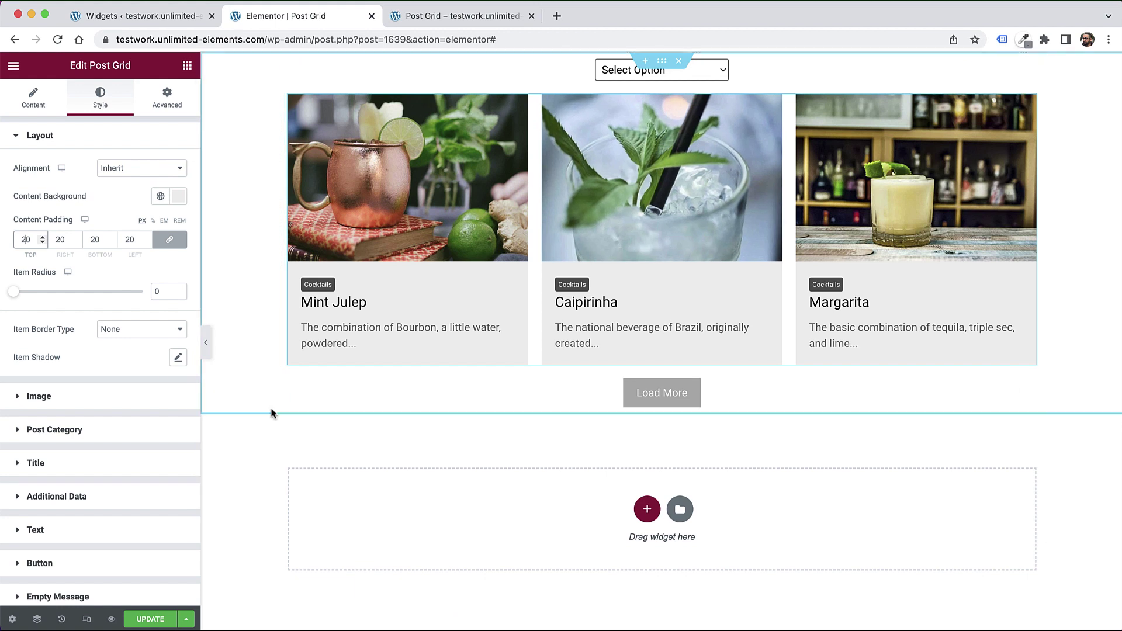
pyautogui.click(178, 358)
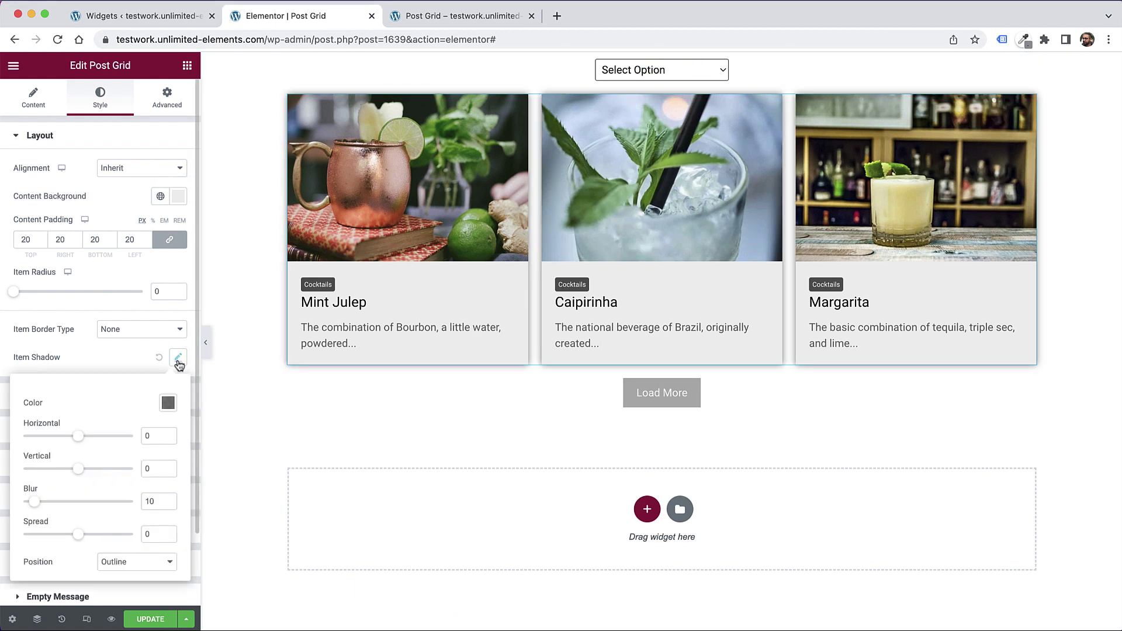
pyautogui.click(80, 275)
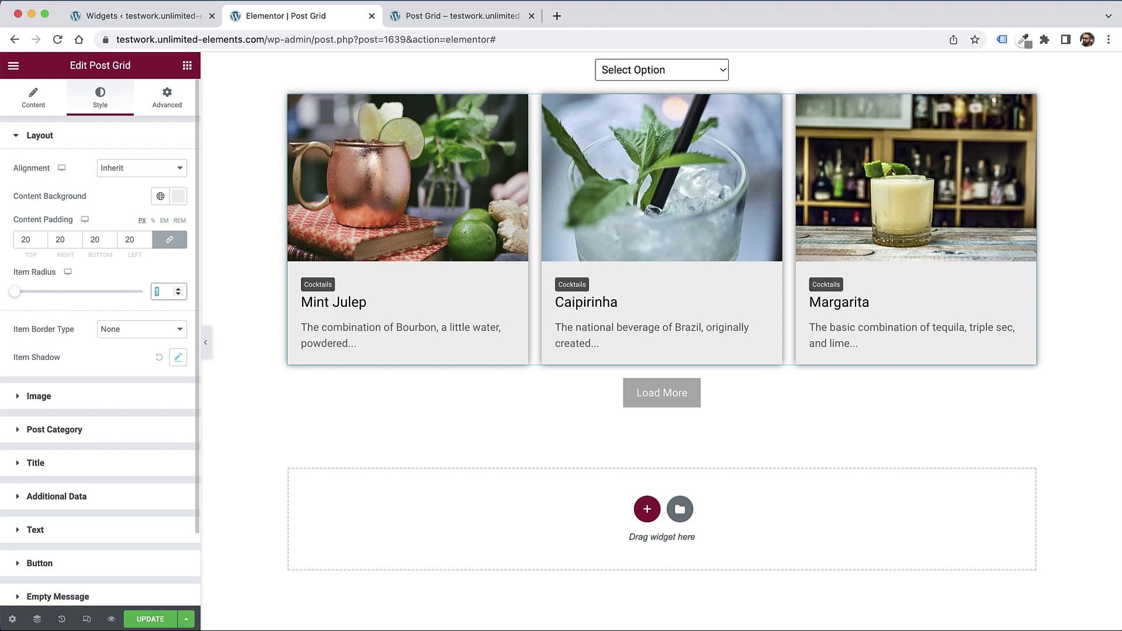
pyautogui.write('20')
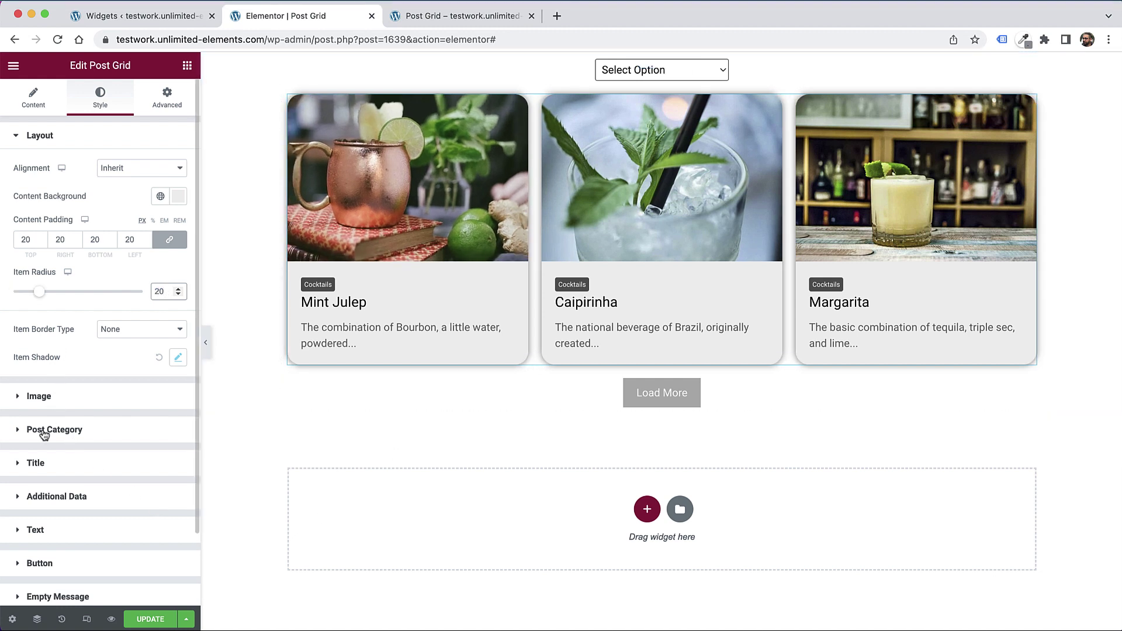
# Step: Set the Title style's Title Spacing to 29 on every card
pyautogui.click(36, 463)
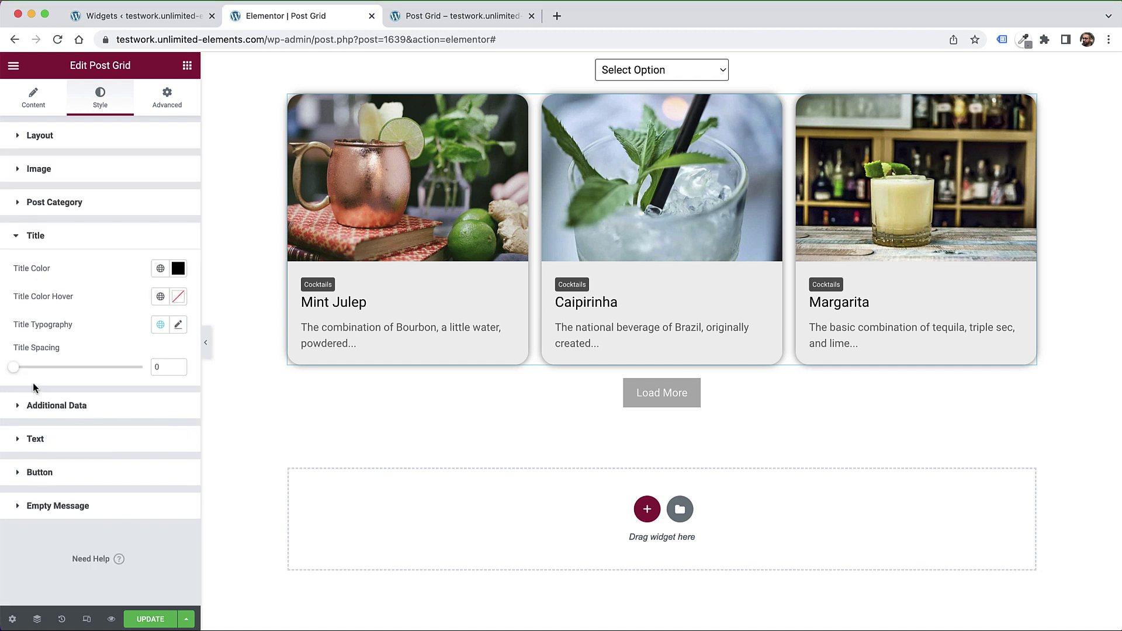
pyautogui.moveTo(12, 367); pyautogui.dragTo(50, 366)
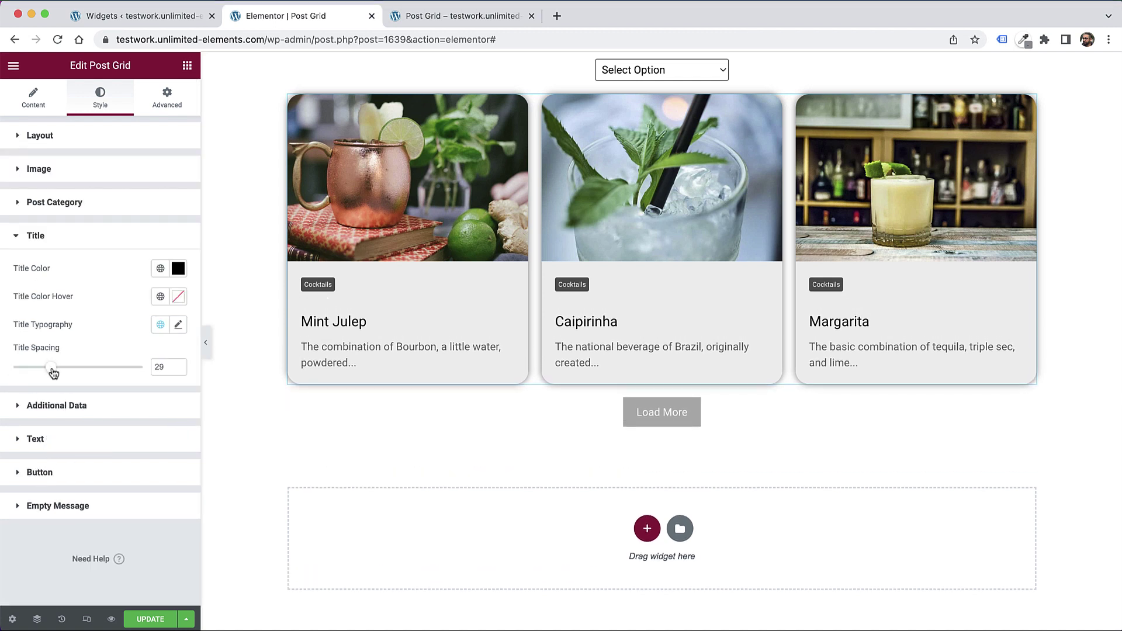